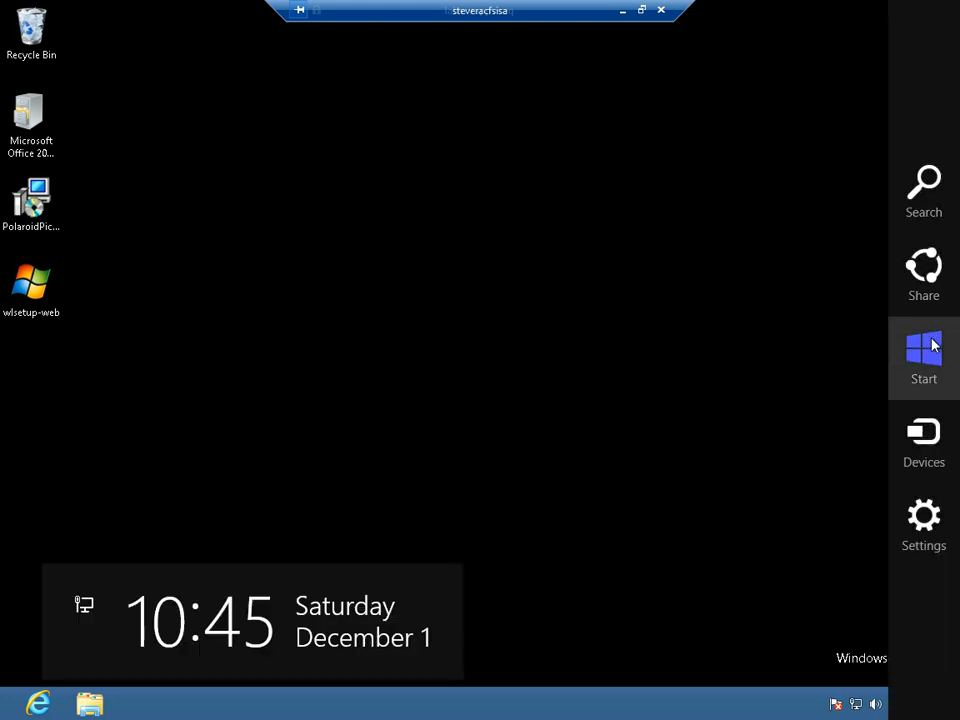
Search the Start screen for "app" and launch the Microsoft Application Virtualization Sequencer
left_click(924, 352)
type("app")
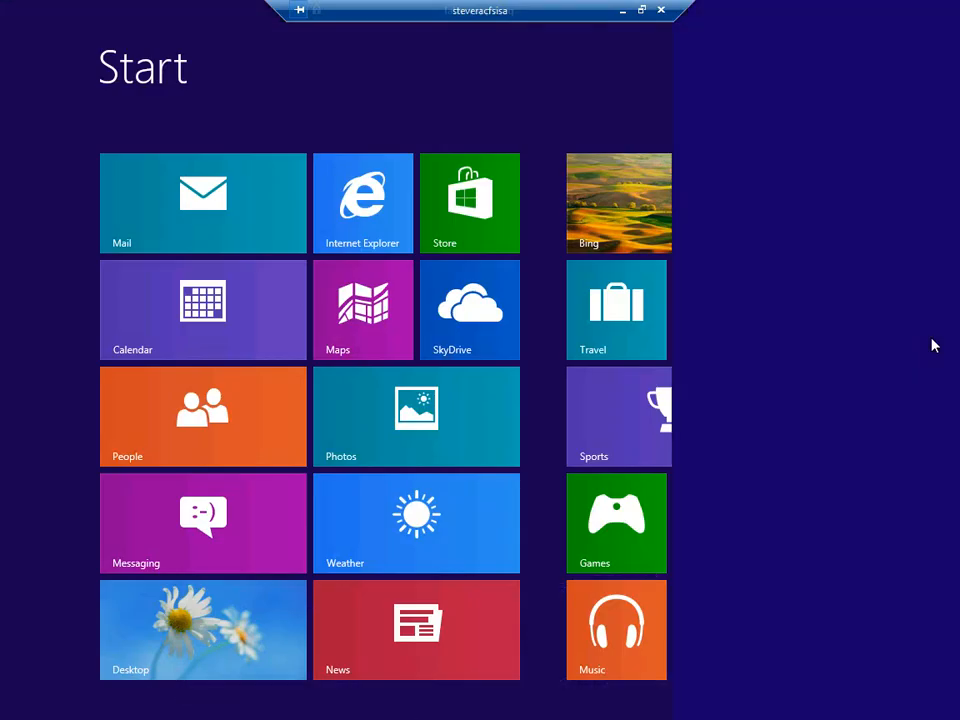
key("Return")
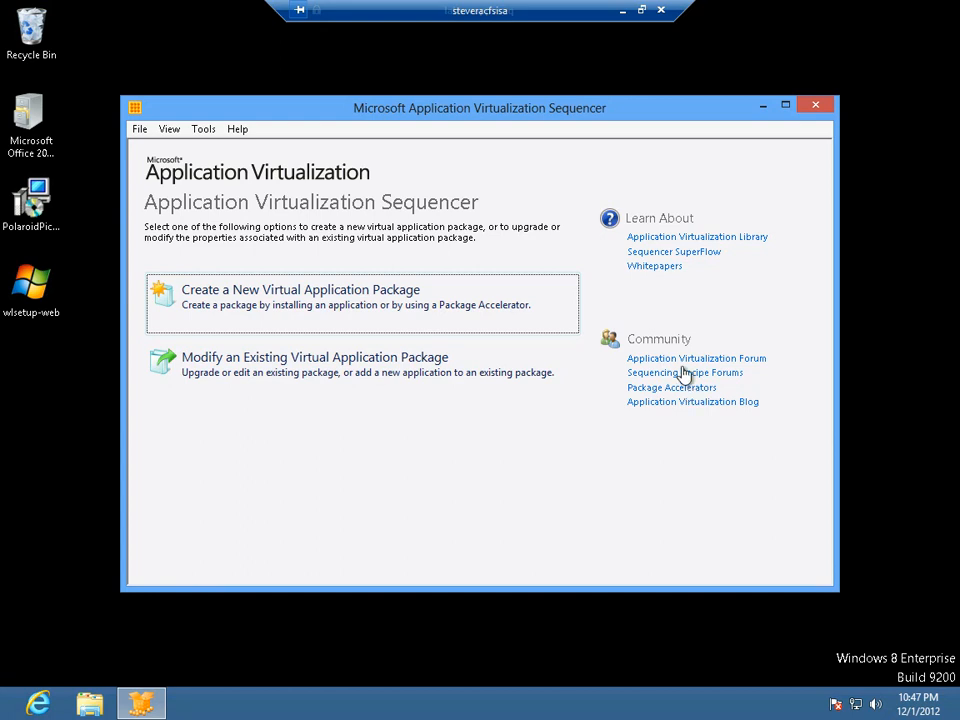
left_click(34, 161)
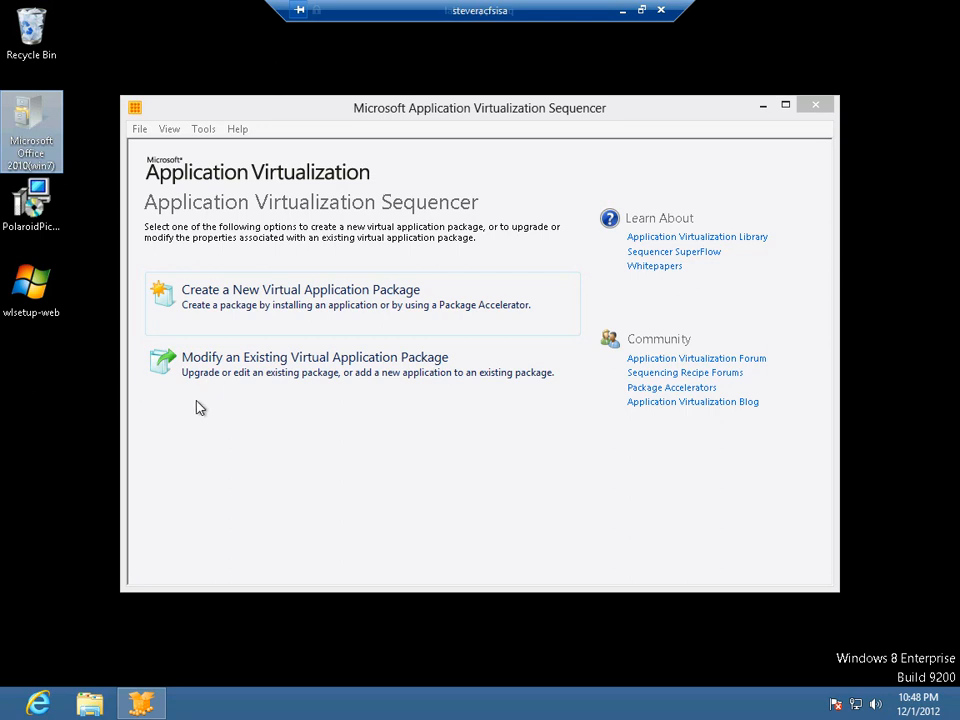
left_click(215, 441)
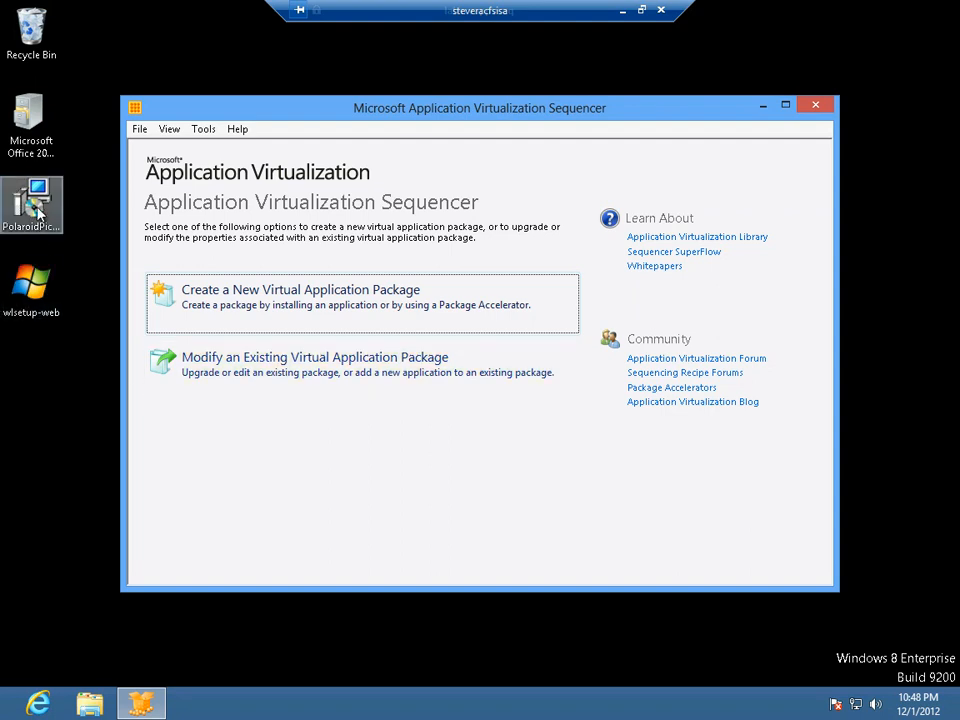
Start a new virtual application package with the default Create Package method and the Standard Application type
left_click(287, 300)
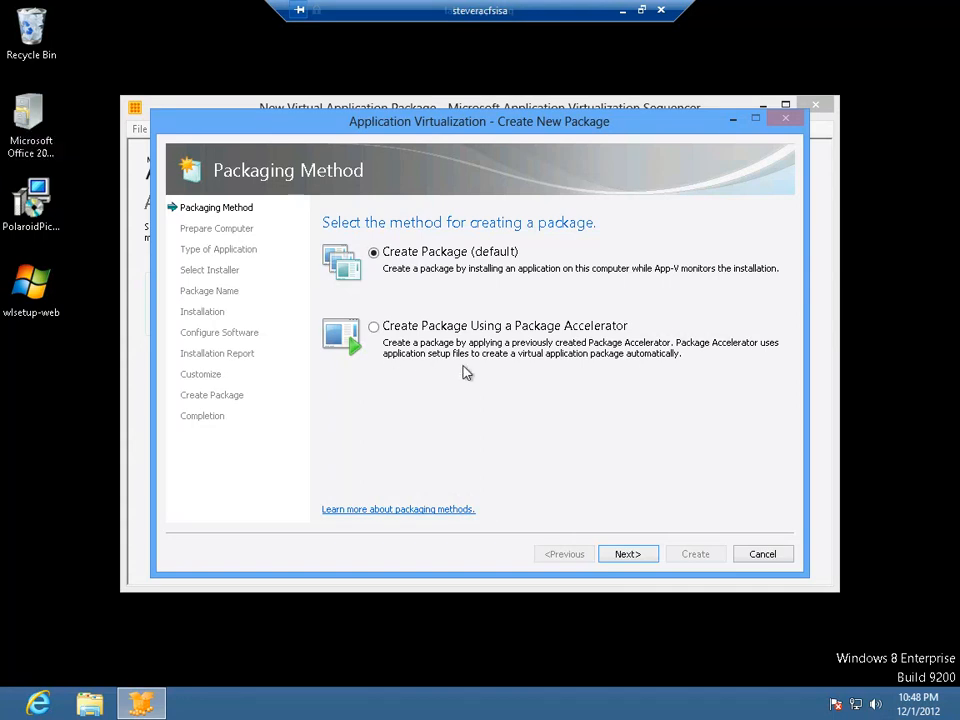
left_click(626, 555)
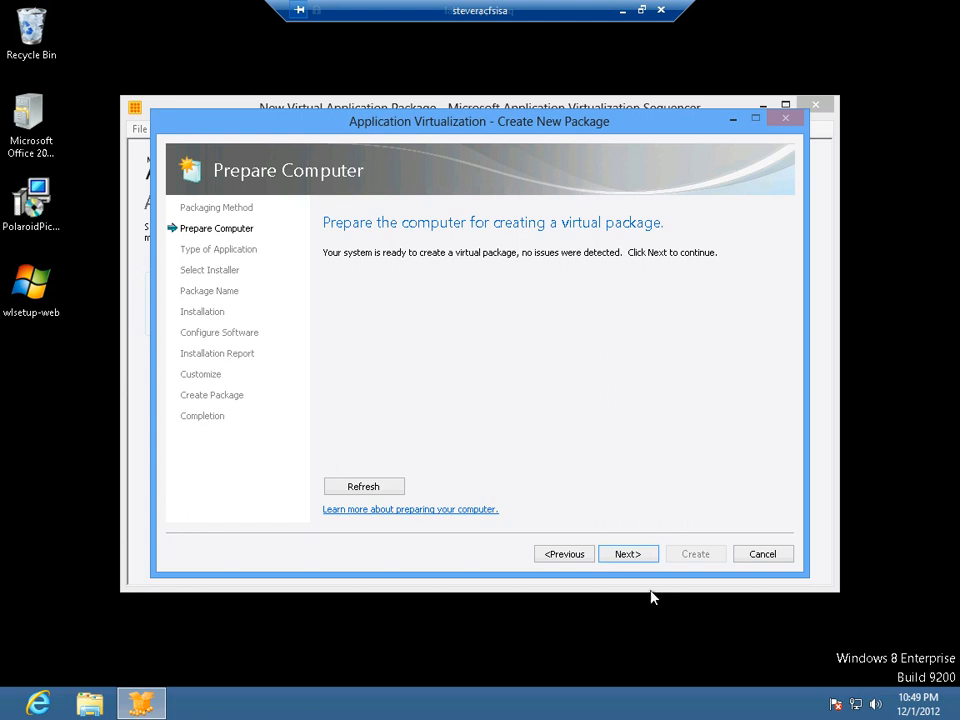
left_click(630, 557)
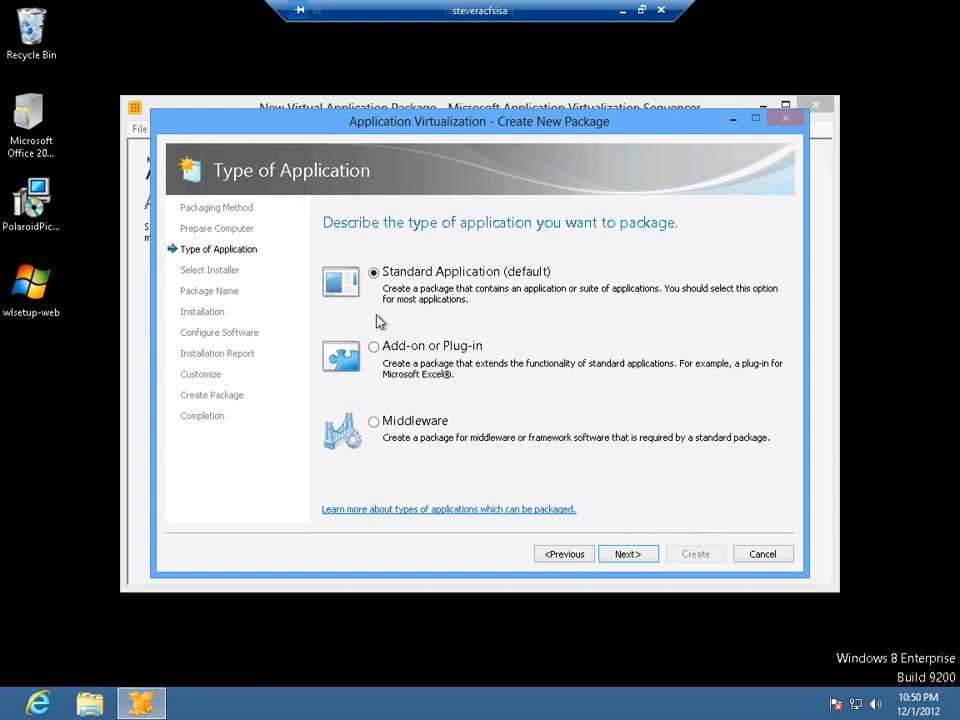
left_click(632, 555)
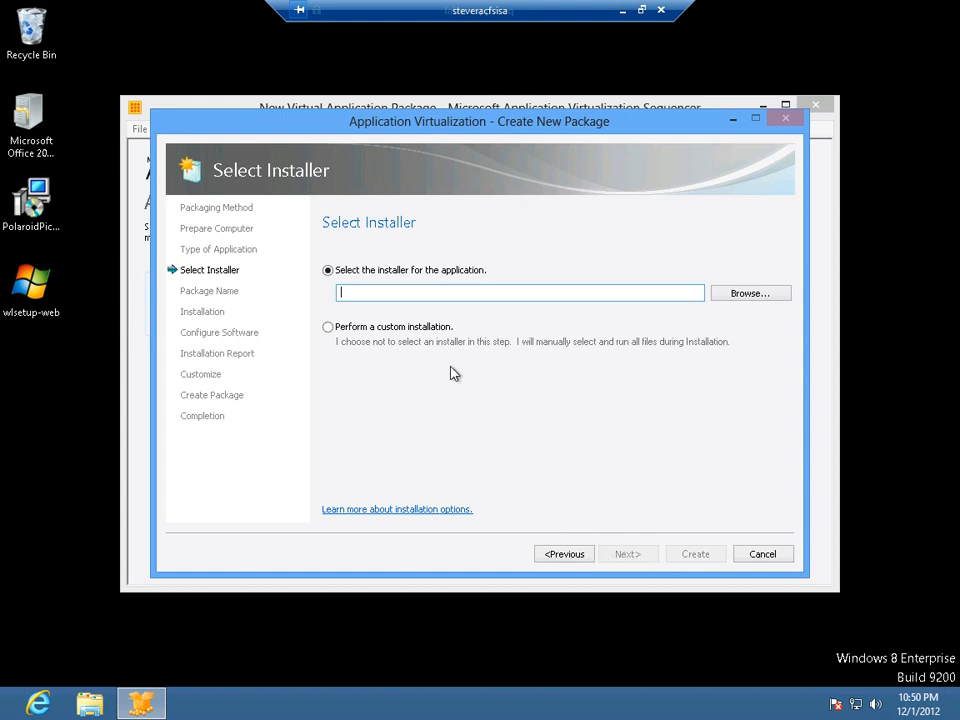
Choose wlsetup-web on the Desktop as the application's installer and continue to the package name page
left_click(729, 297)
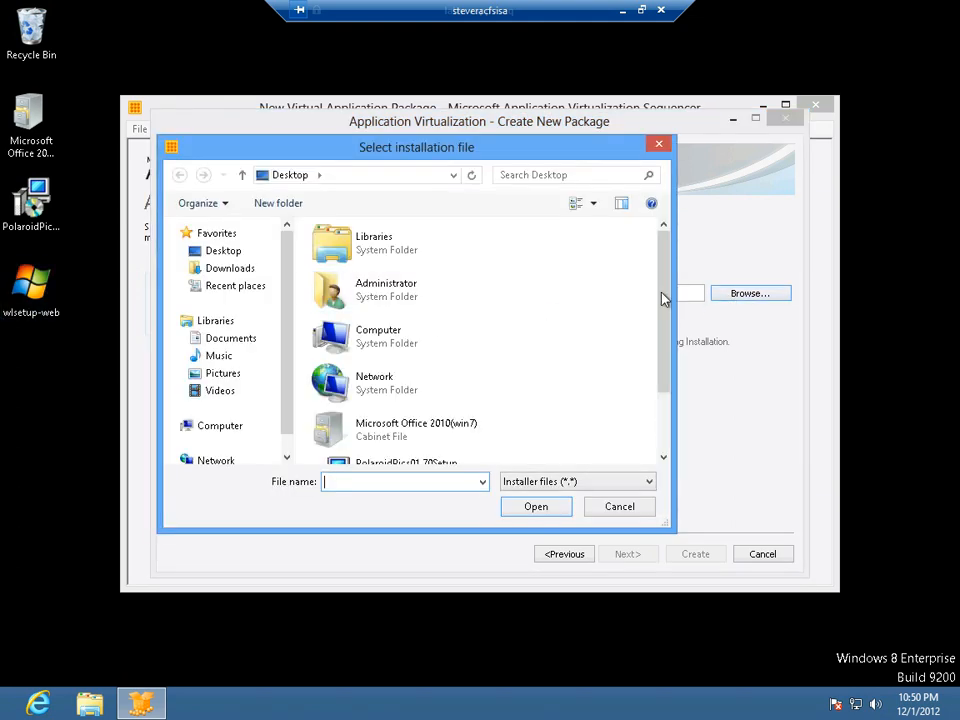
left_click(662, 435)
left_click(416, 446)
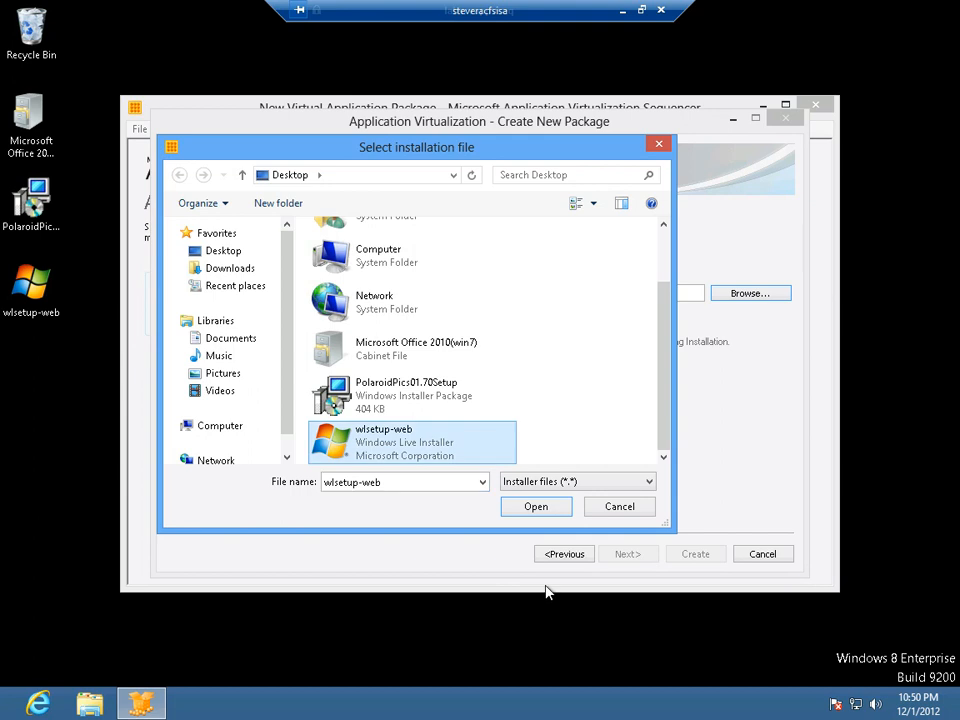
left_click(534, 512)
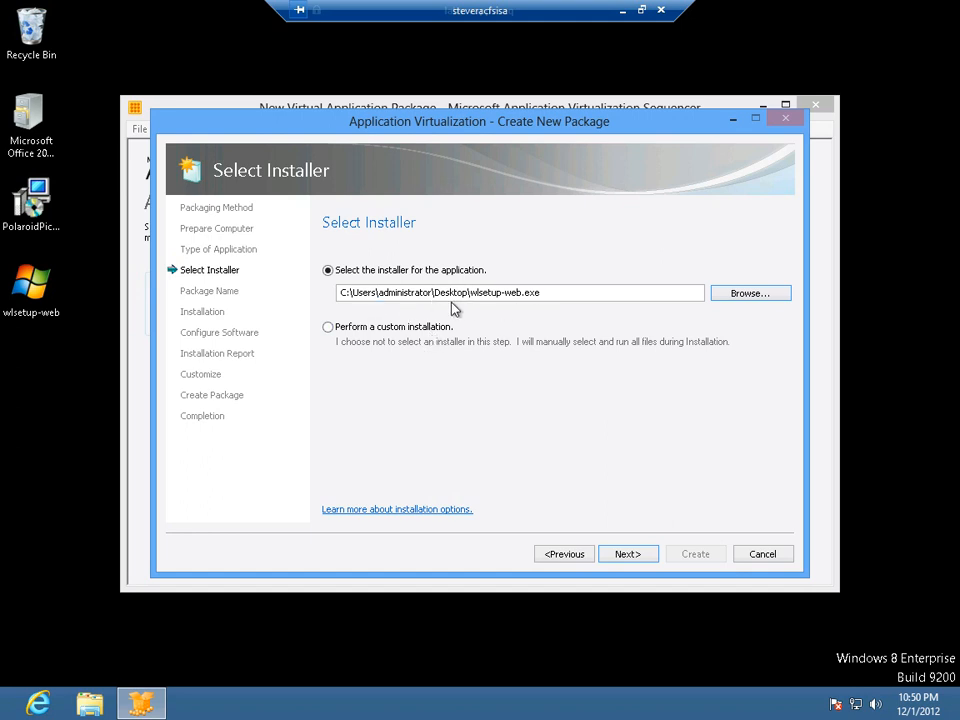
left_click(627, 554)
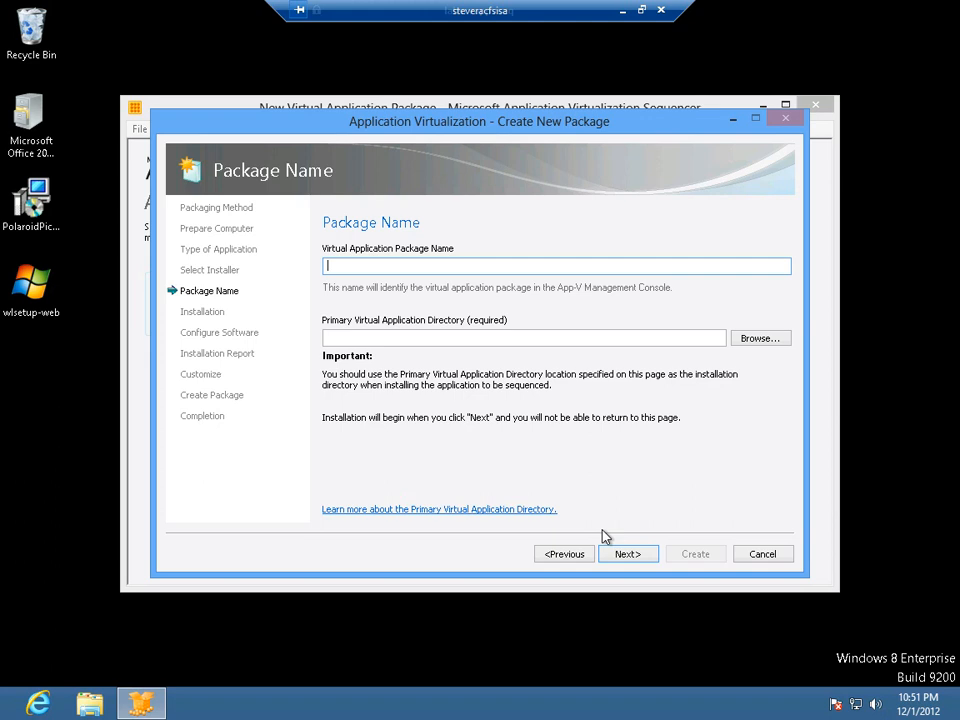
Name the package "Windows Live Writer and Polaroid plugin" and browse to C:\Program Files (x86) for its primary virtual application directory
type("Windows Live Writer and Polaroid plugin")
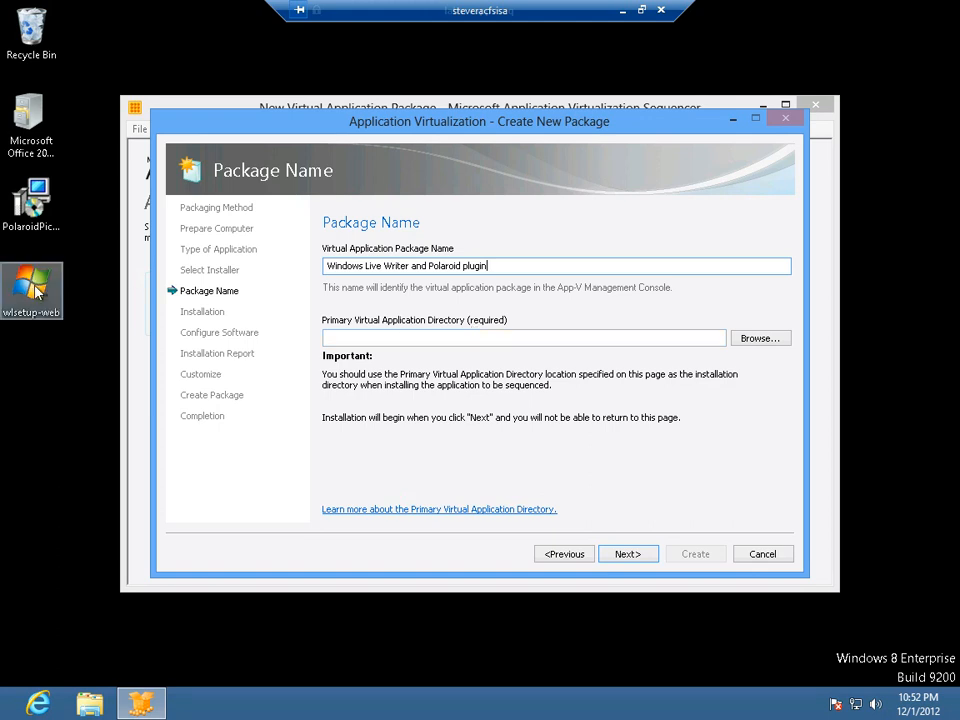
left_click(748, 342)
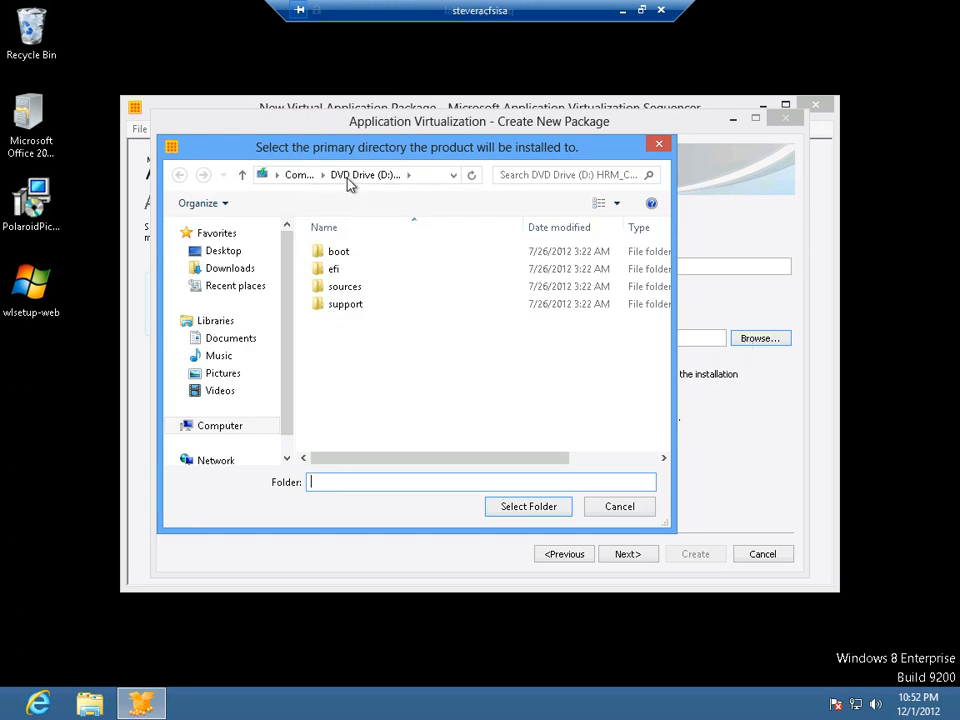
left_click(300, 176)
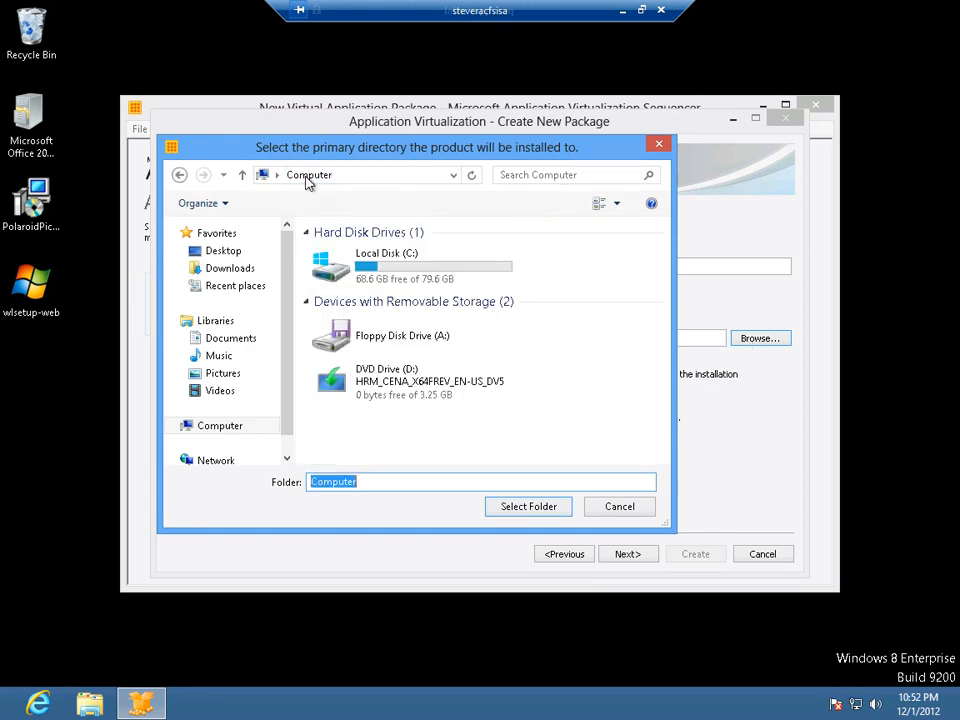
left_click(368, 262)
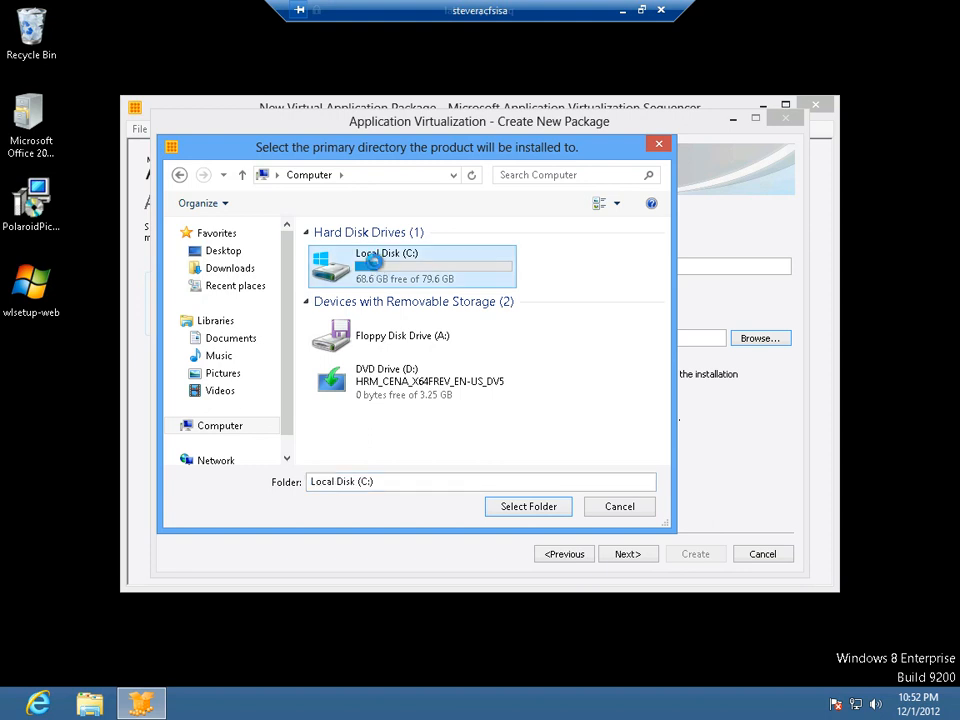
right_click(374, 262)
double_click(358, 269)
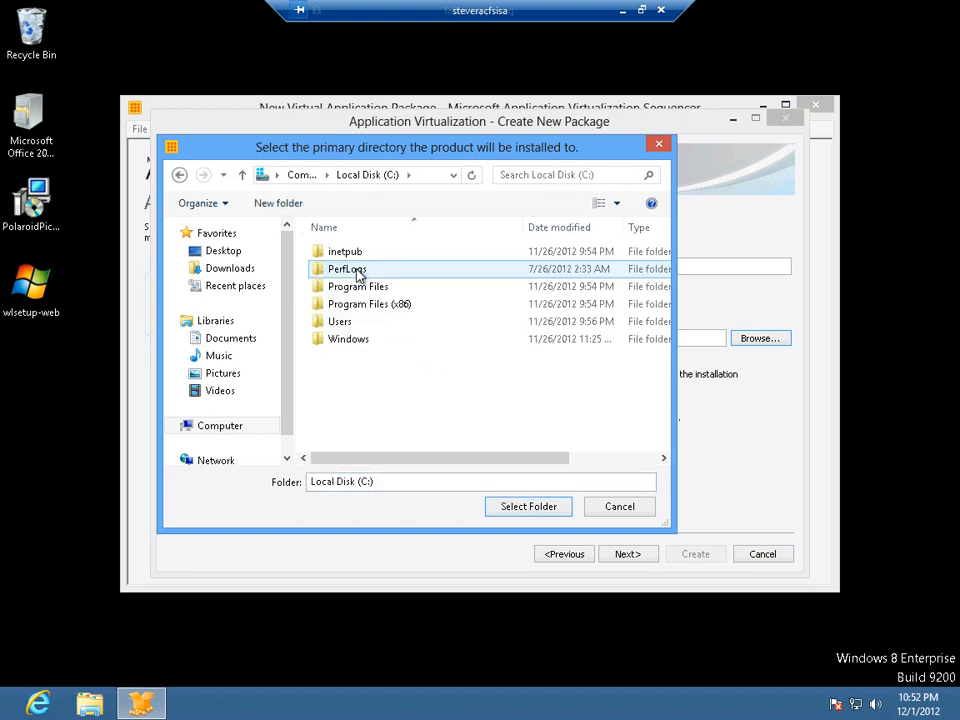
double_click(352, 312)
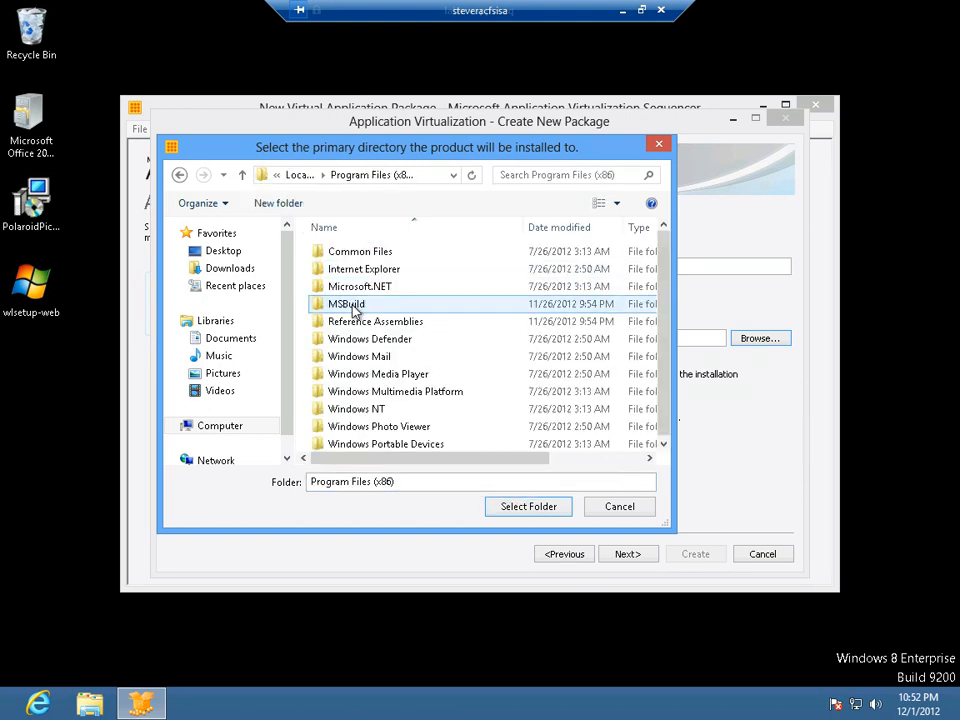
Create a "Windows Live" folder in Program Files (x86) and select it as the primary virtual application directory
right_click(458, 362)
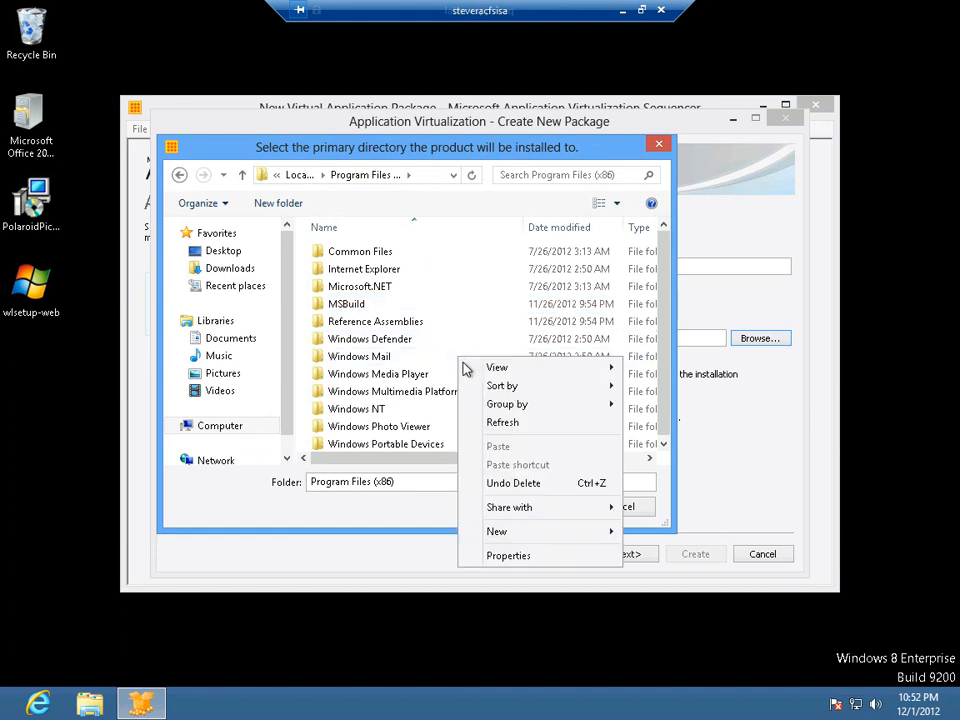
mouse_move(600, 536)
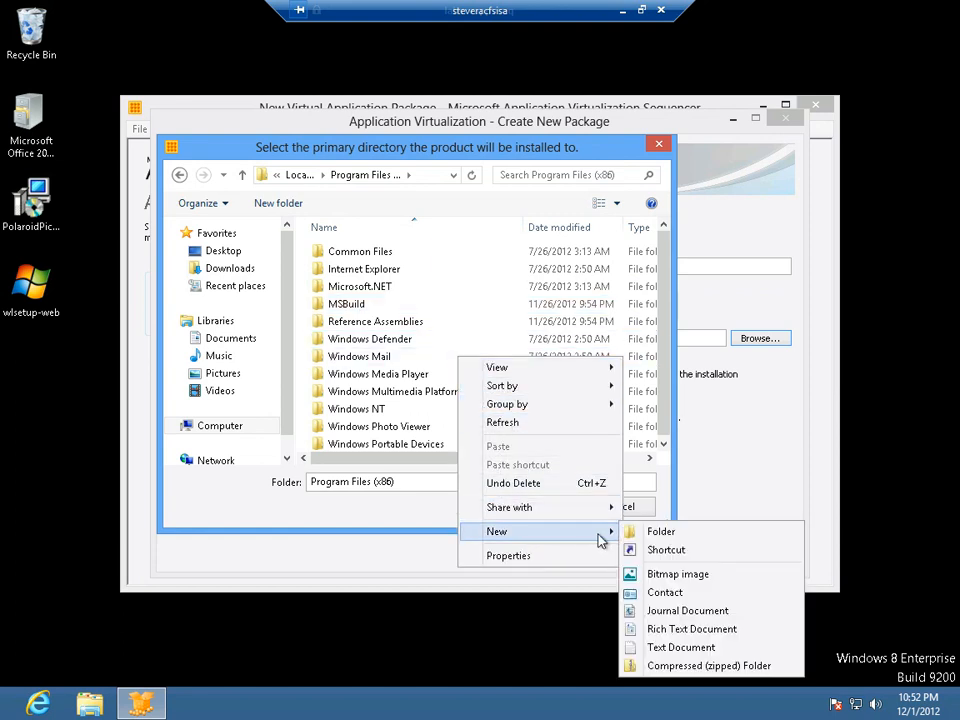
left_click(652, 534)
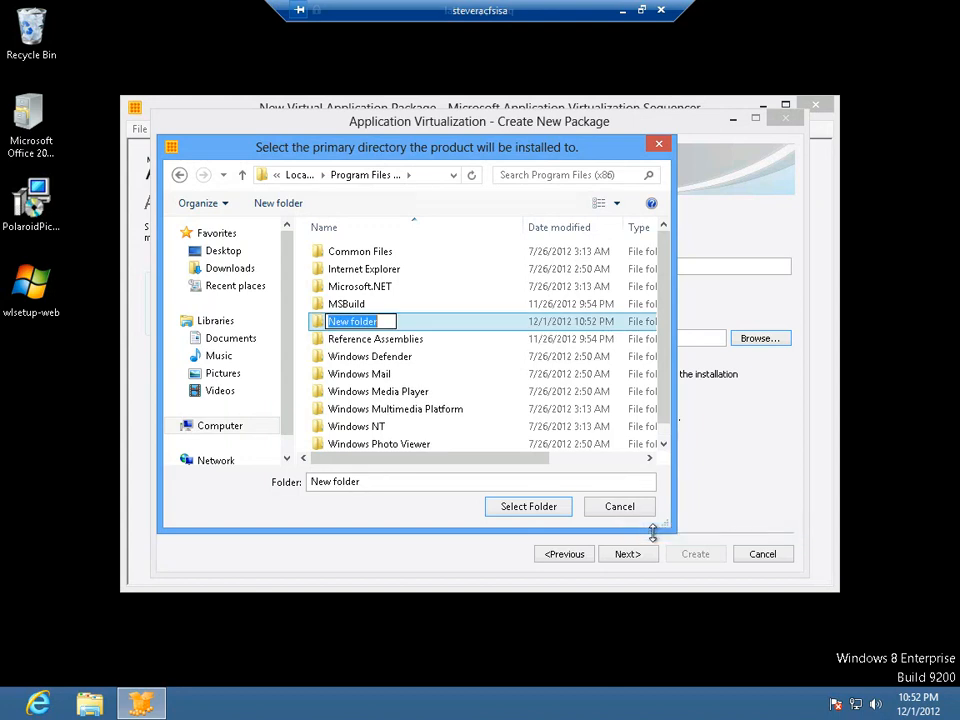
type("Windows Live")
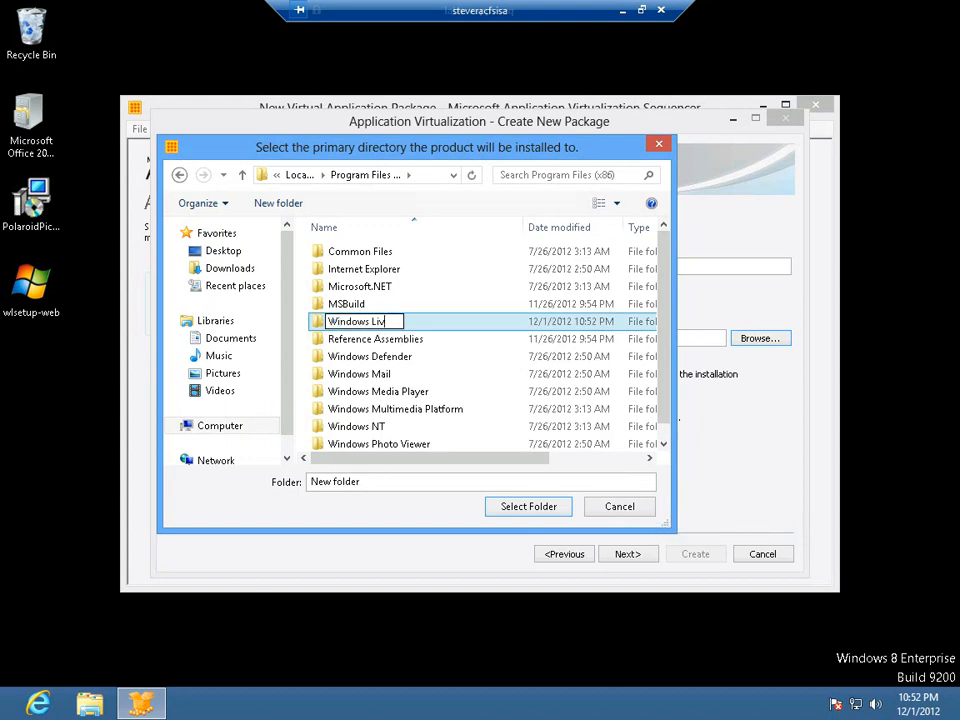
left_click(535, 507)
left_click(537, 510)
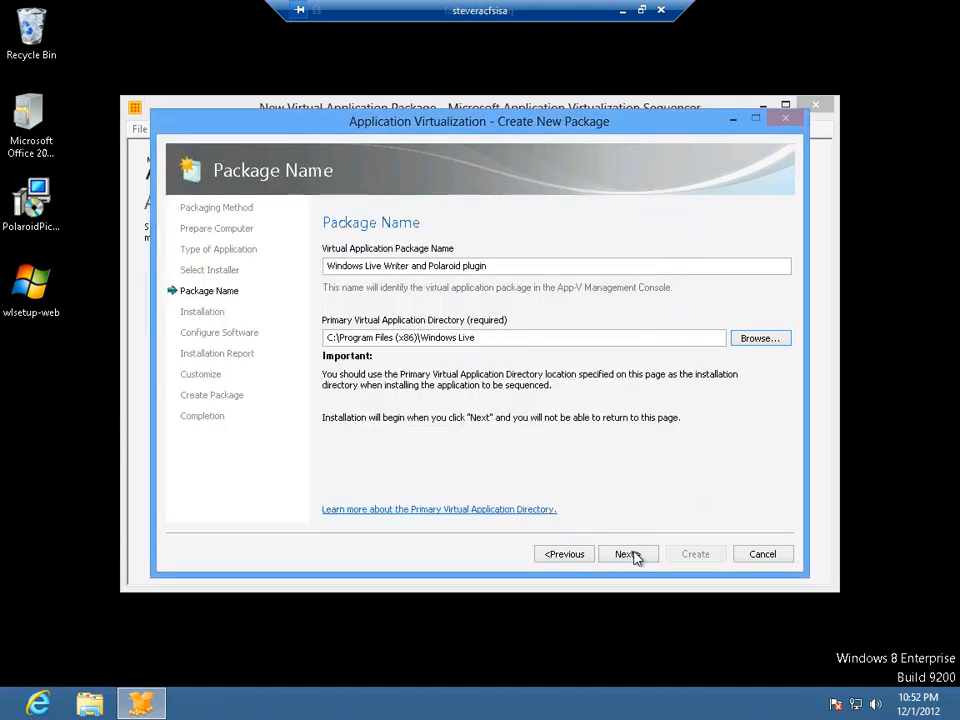
Begin the monitored installation and allow wlsetup-web.exe to run despite the SmartScreen warning
left_click(632, 556)
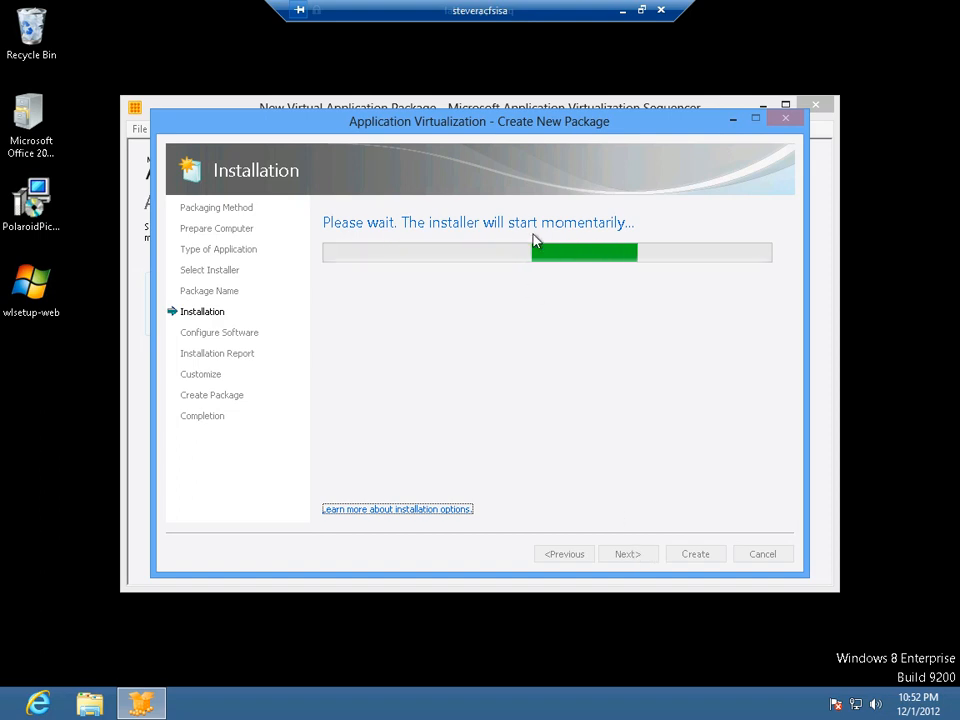
left_click(40, 288)
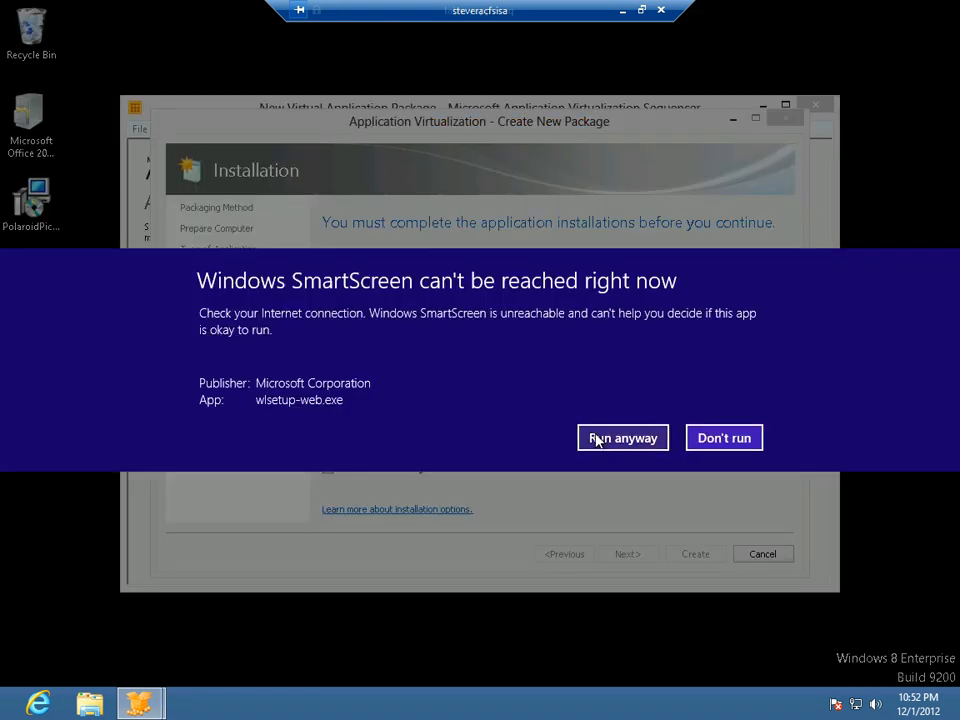
left_click(620, 438)
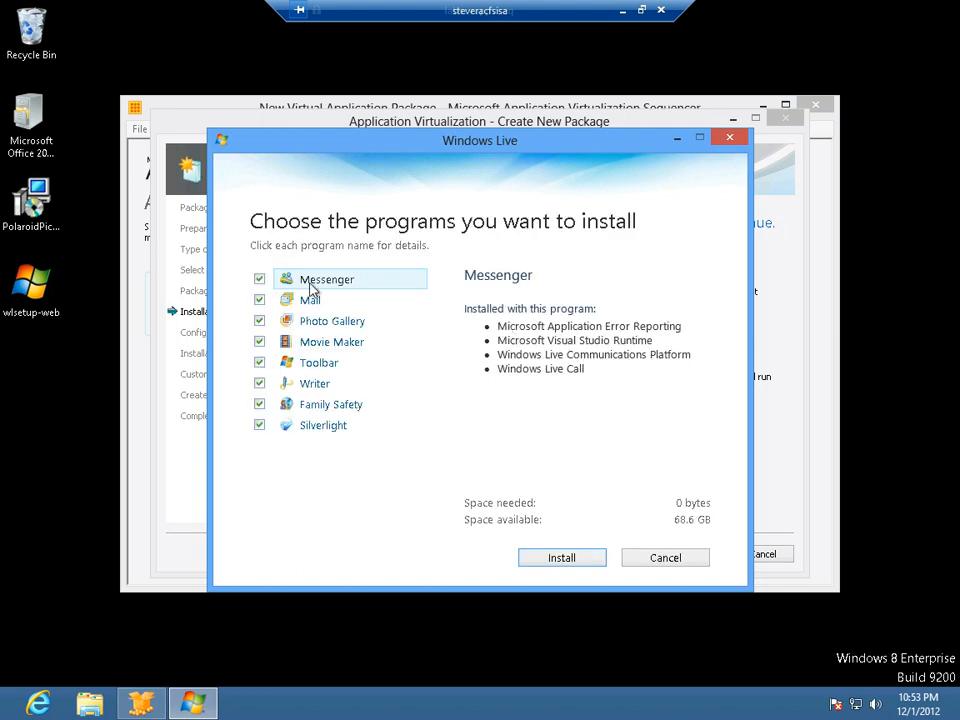
Exclude Messenger, Mail, Photo Gallery, Movie Maker, Toolbar, Family Safety and Silverlight, and install only Writer
left_click(261, 282)
left_click(260, 301)
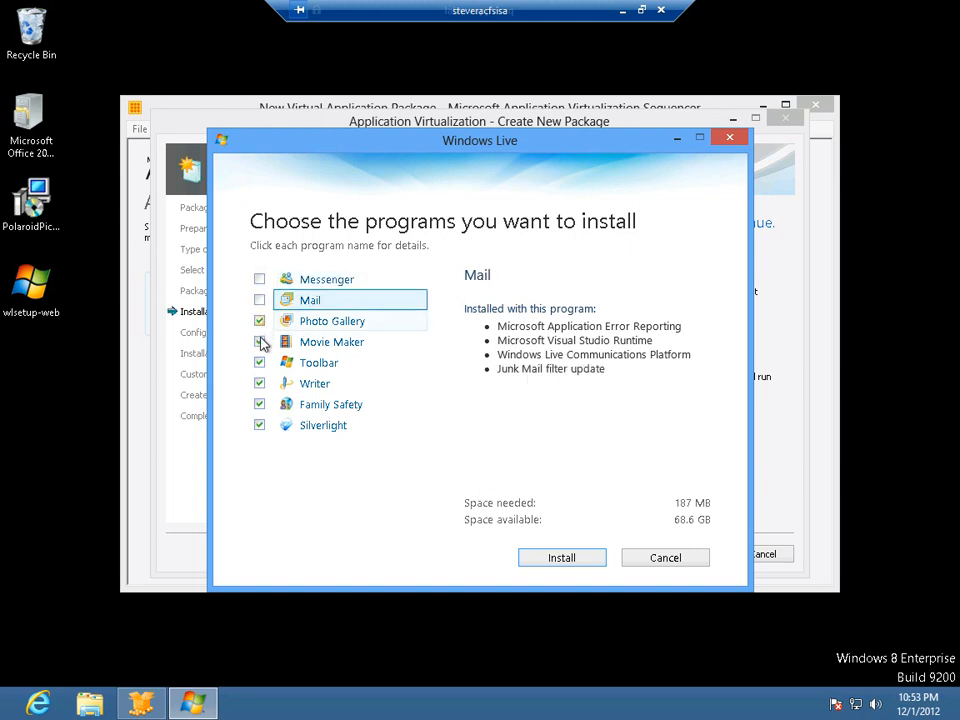
left_click(259, 321)
left_click(259, 342)
left_click(259, 362)
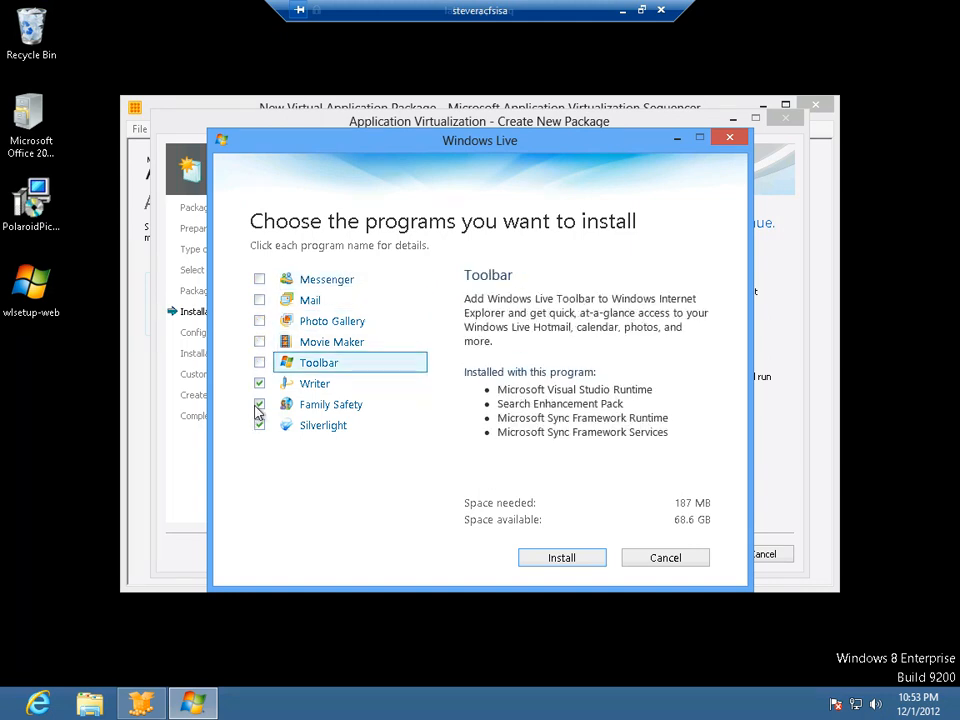
left_click(259, 404)
left_click(259, 425)
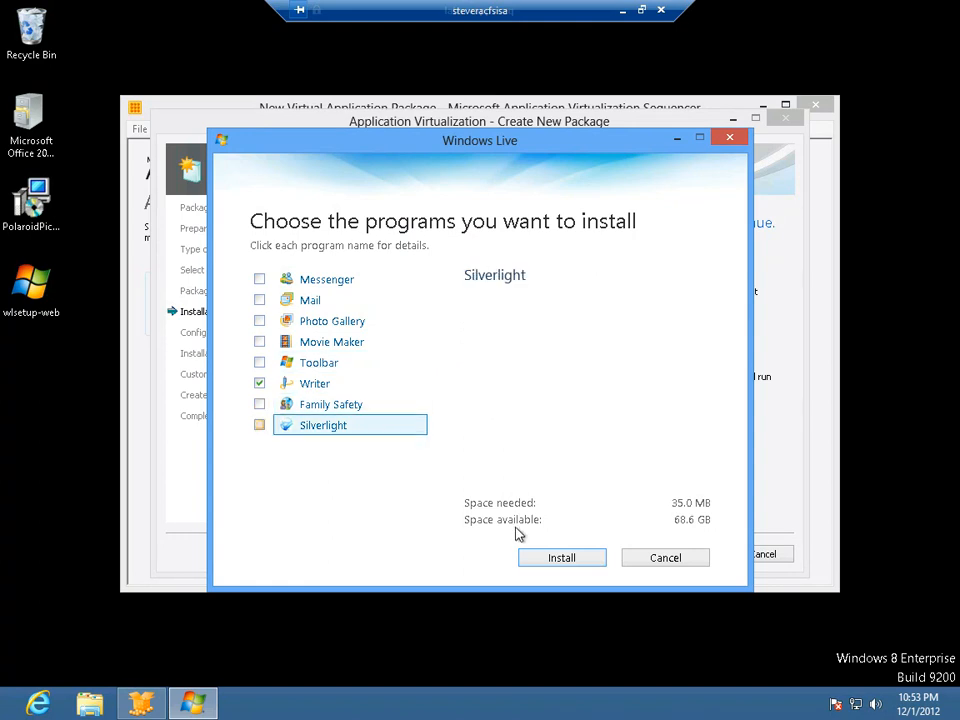
left_click(559, 558)
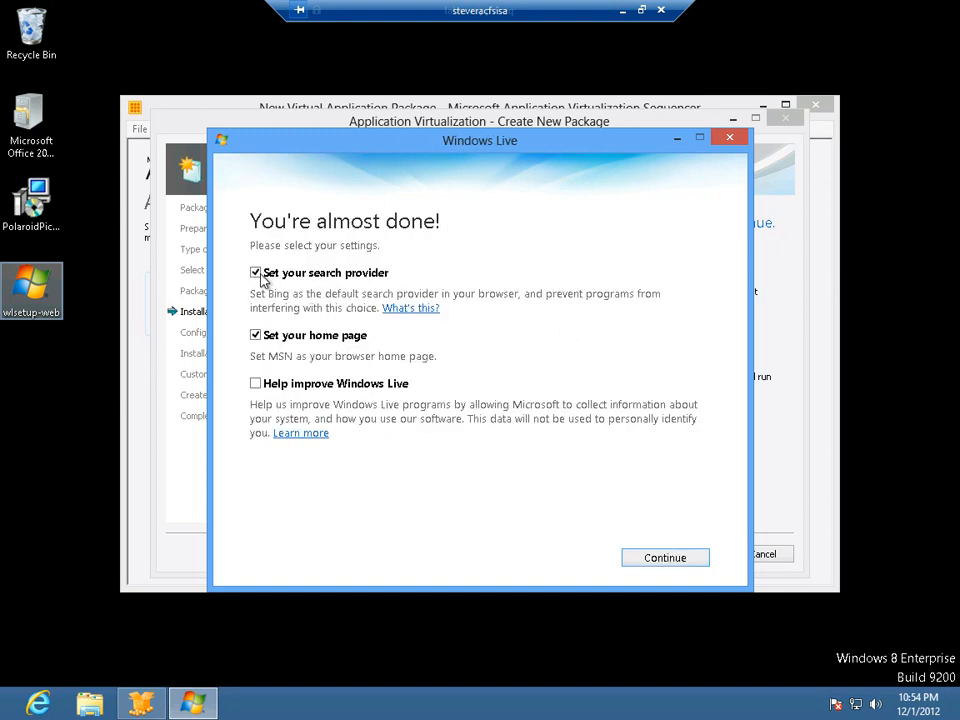
Decline the search provider and home page changes and finish the Windows Live setup
left_click(259, 276)
left_click(293, 335)
left_click(662, 558)
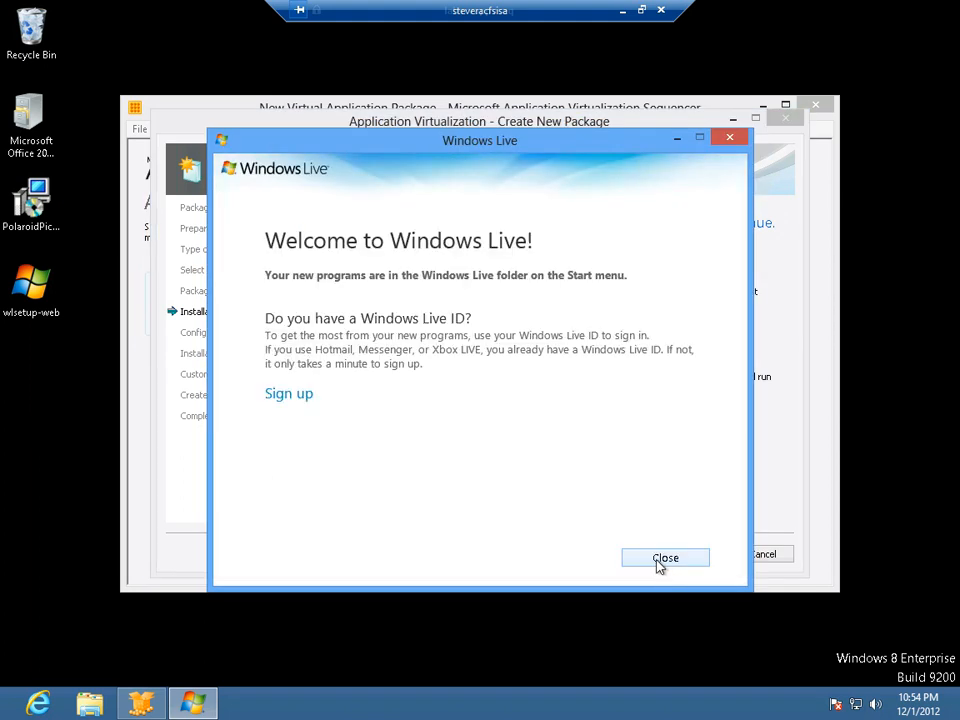
left_click(662, 558)
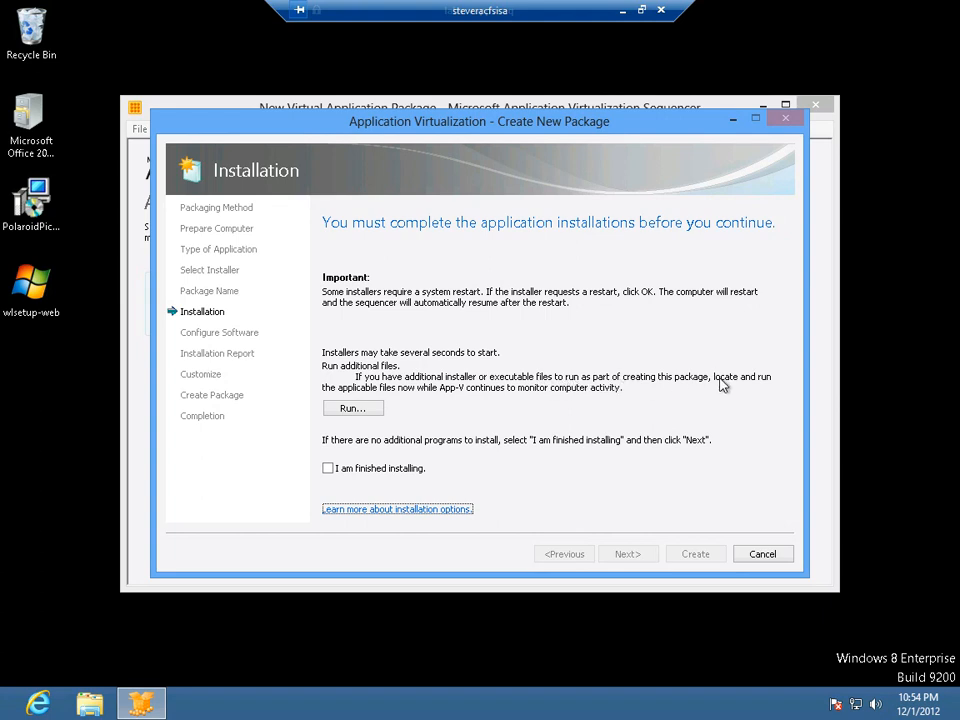
Run PolaroidPics01.70Setup from the Desktop as an additional installer for the package
left_click(352, 409)
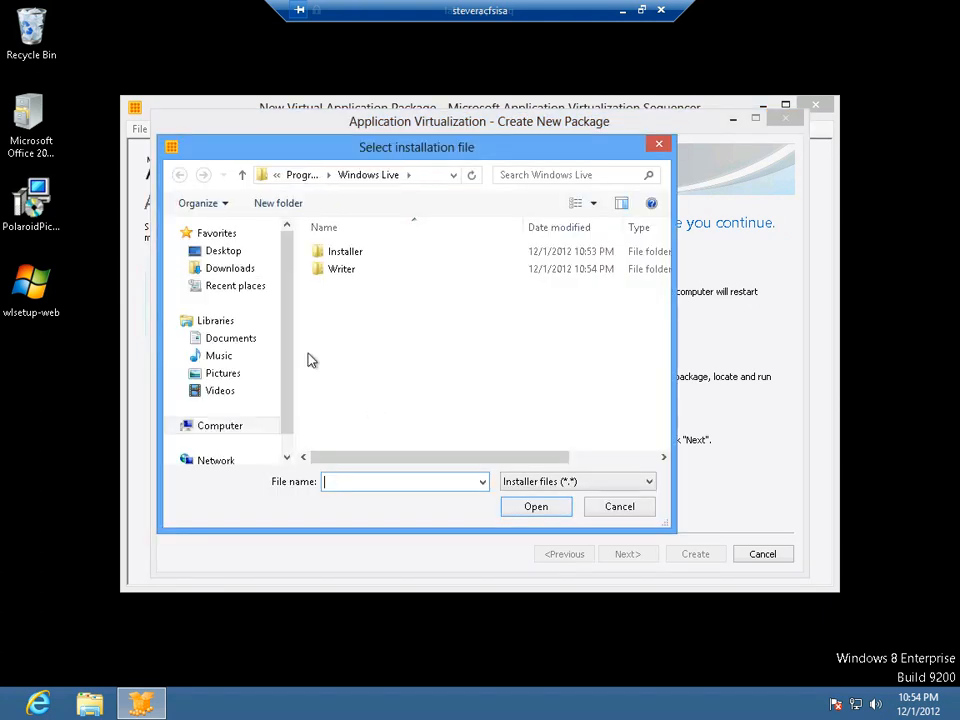
left_click(224, 252)
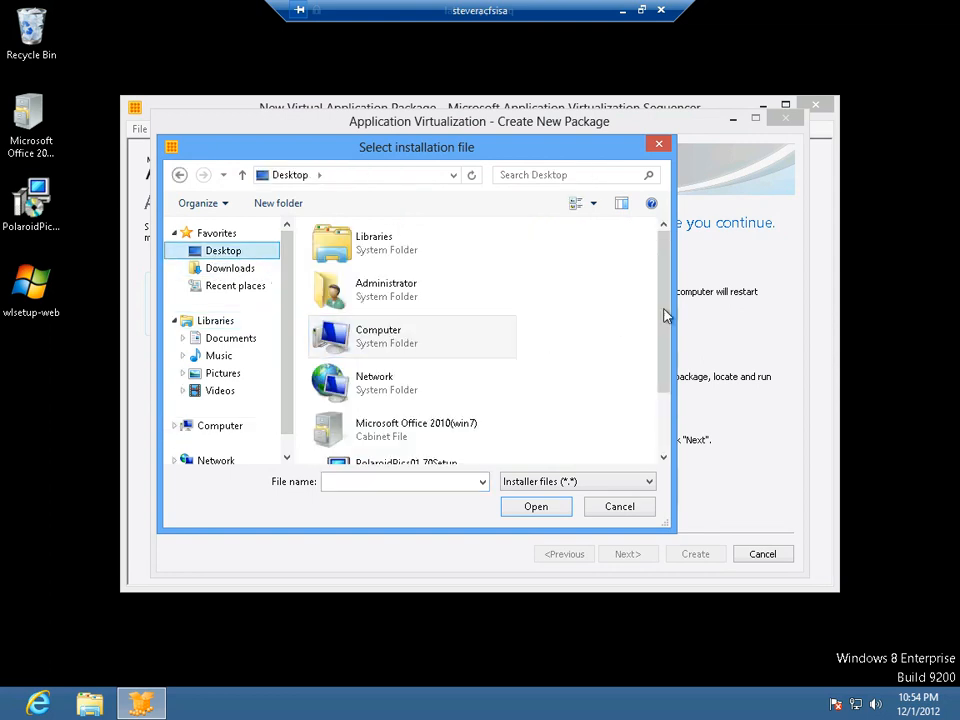
left_click_drag(662, 381, 660, 435)
double_click(392, 390)
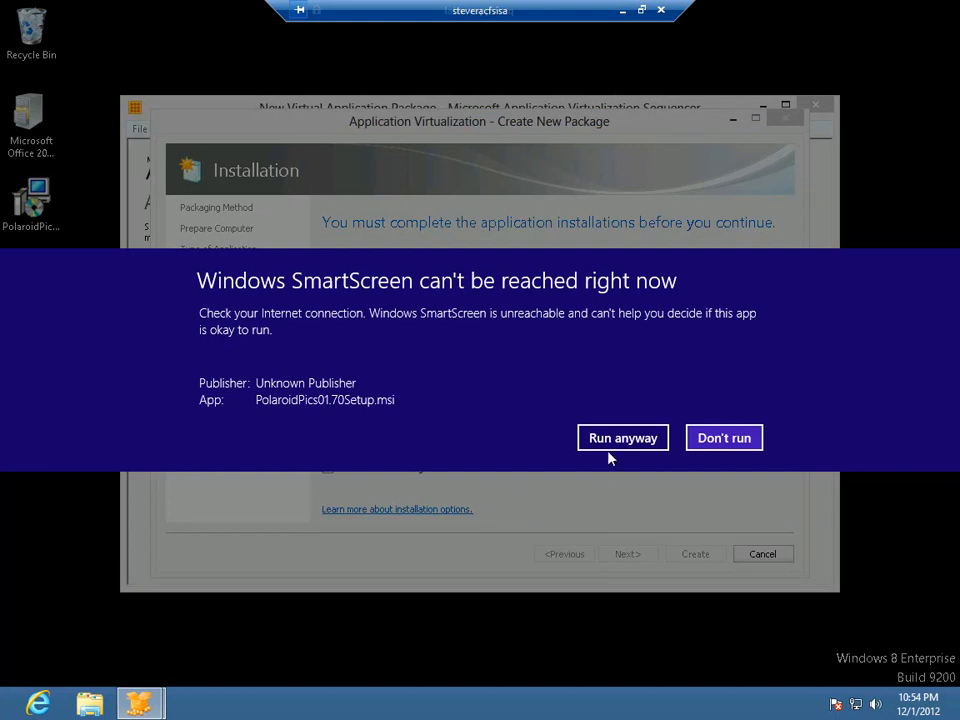
Allow PolaroidPics01.70Setup.msi to run despite the SmartScreen warning and accept the Windows Live Writer Plugins folder, installing for Just me
left_click(614, 446)
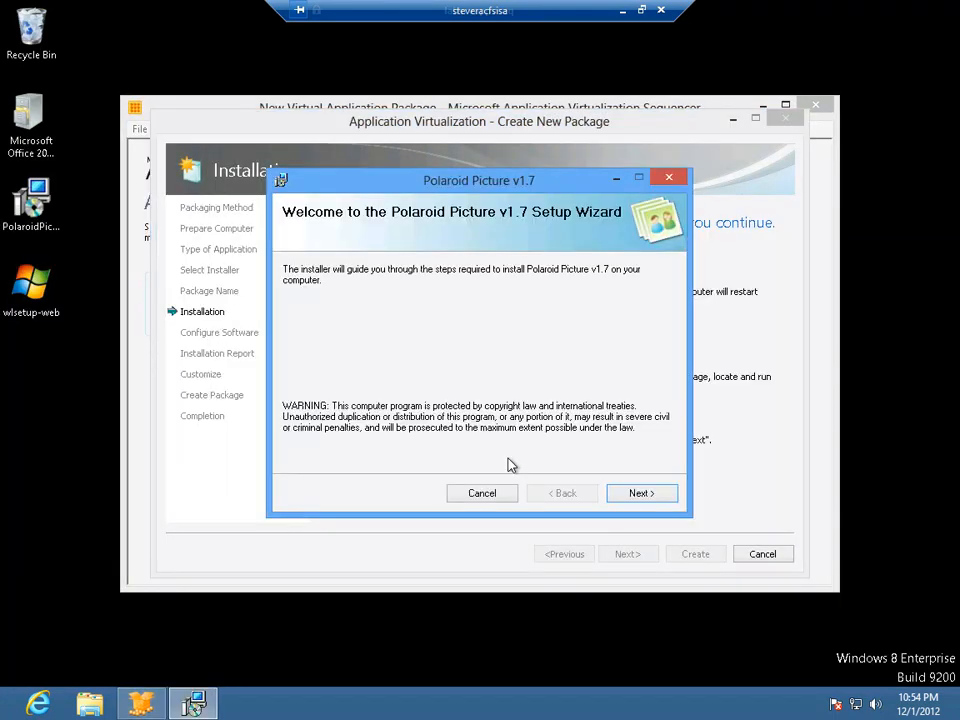
left_click(637, 493)
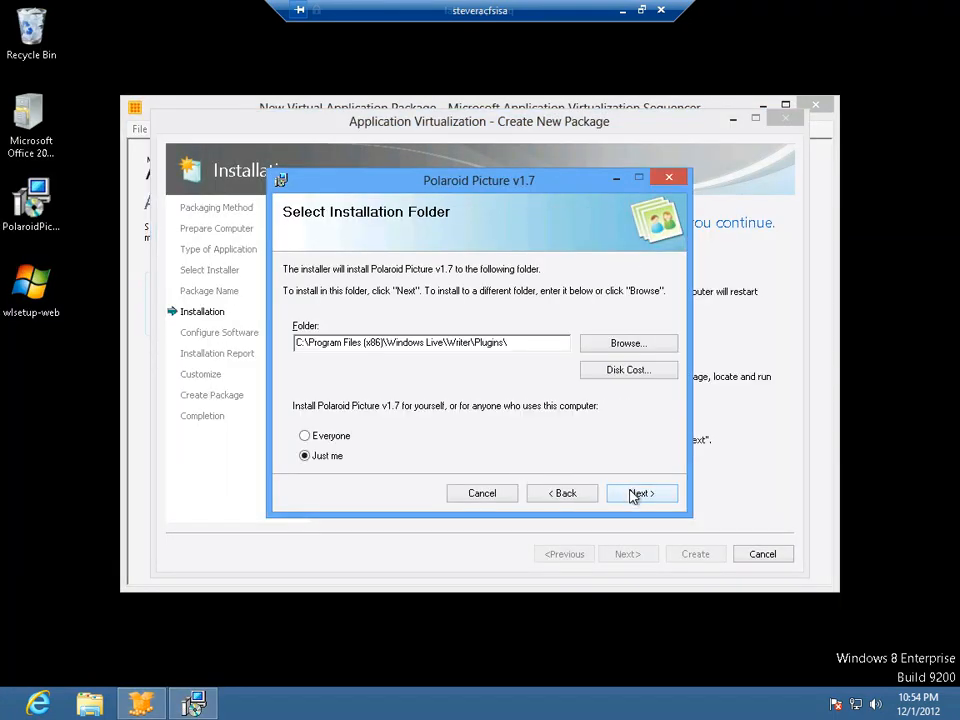
left_click(632, 495)
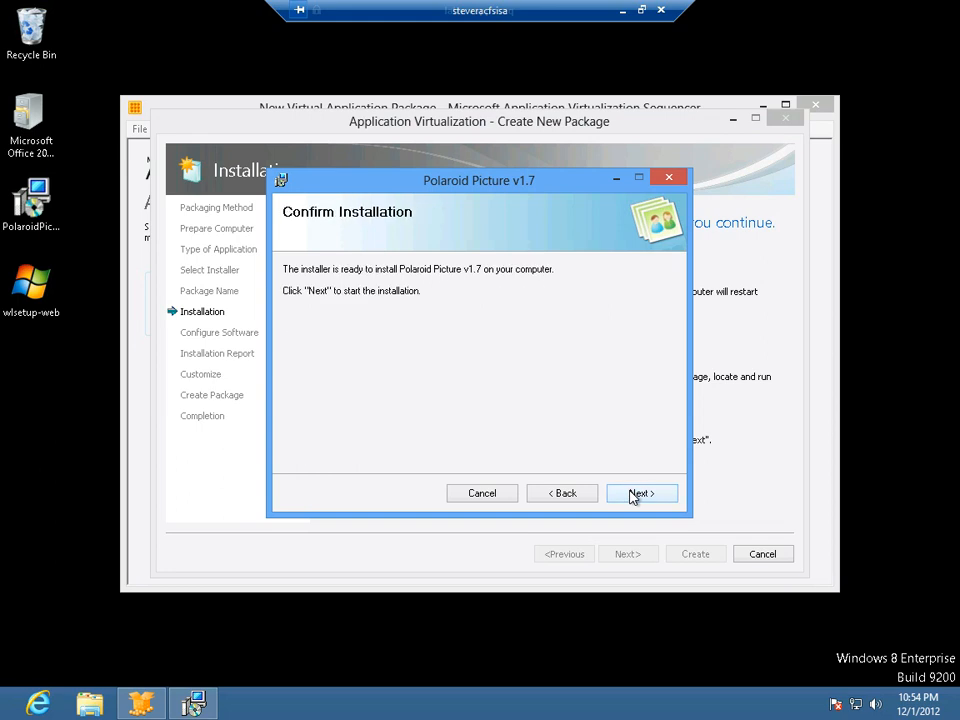
Go back through the Polaroid Picture setup pages to check the installation folder, and return to the installation confirmation
left_click(559, 498)
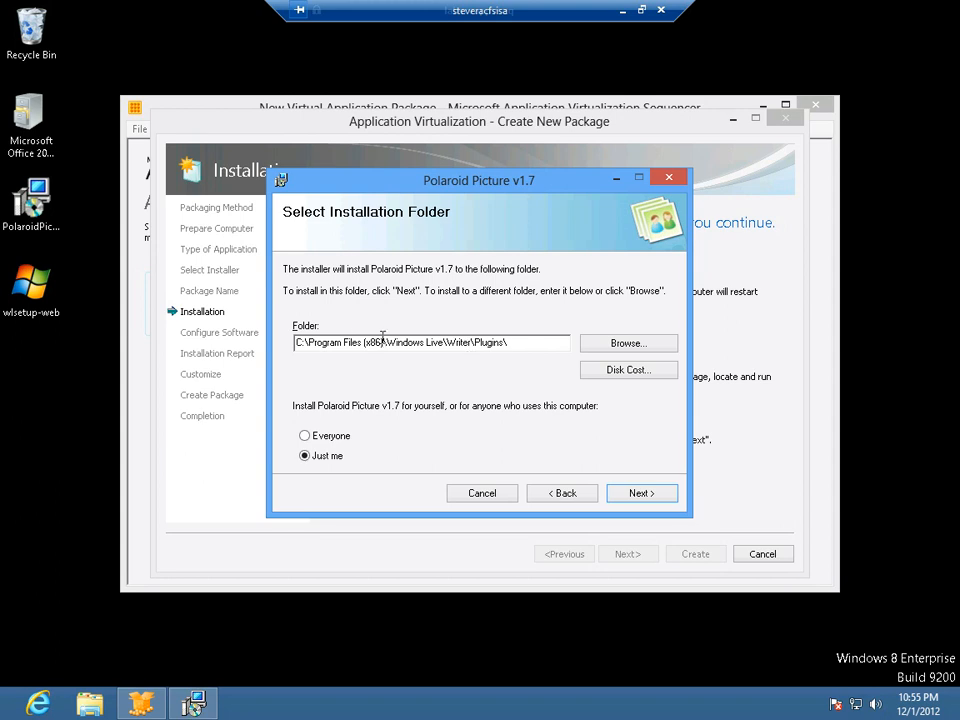
left_click(565, 493)
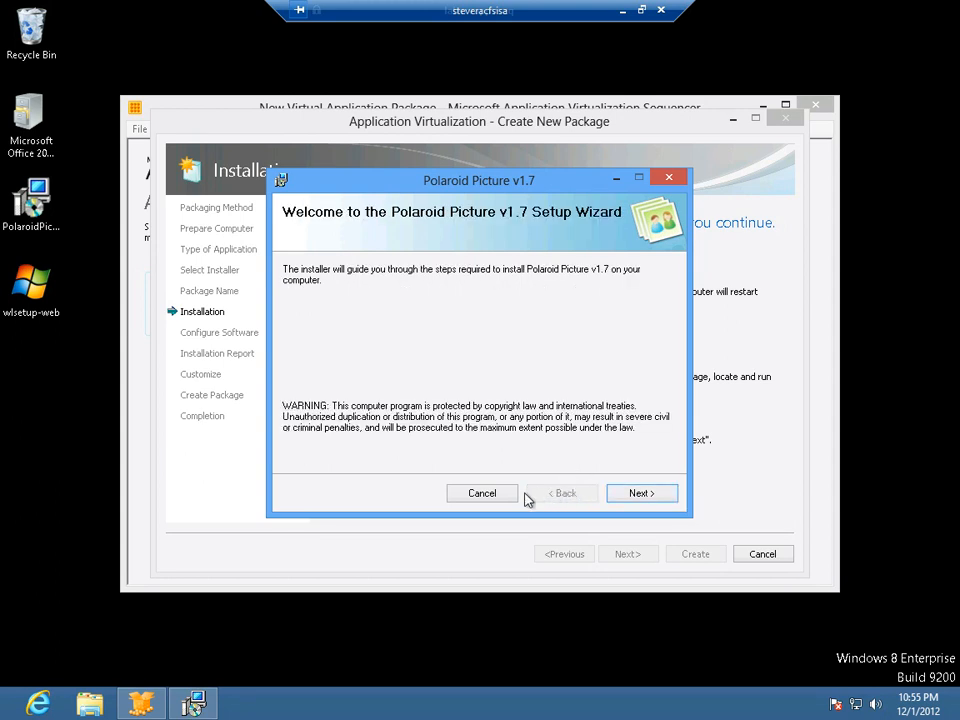
left_click(612, 495)
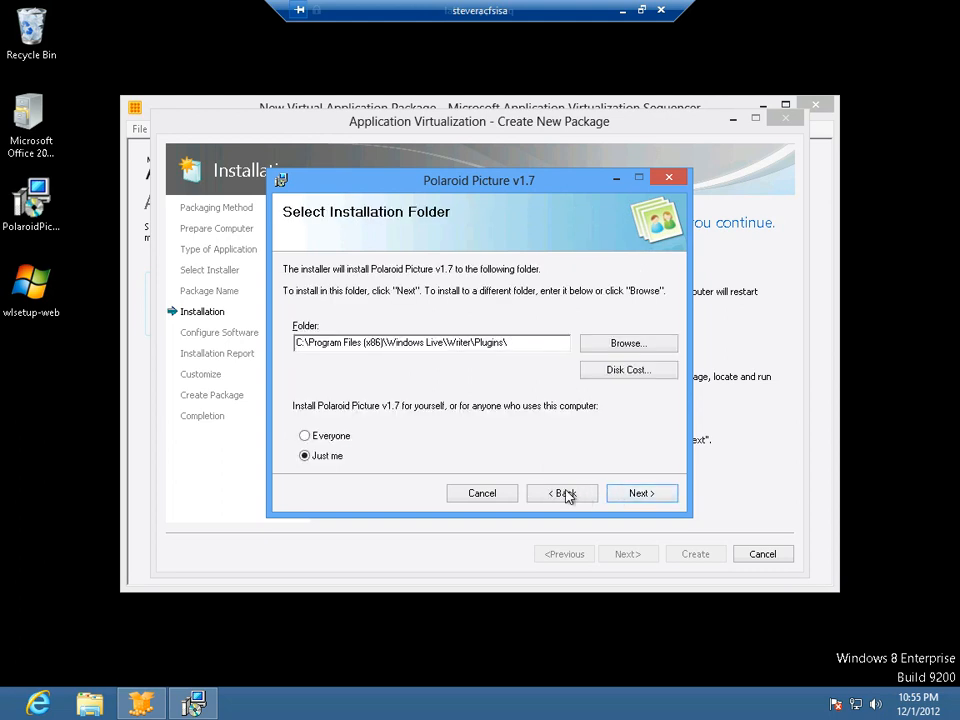
left_click(636, 497)
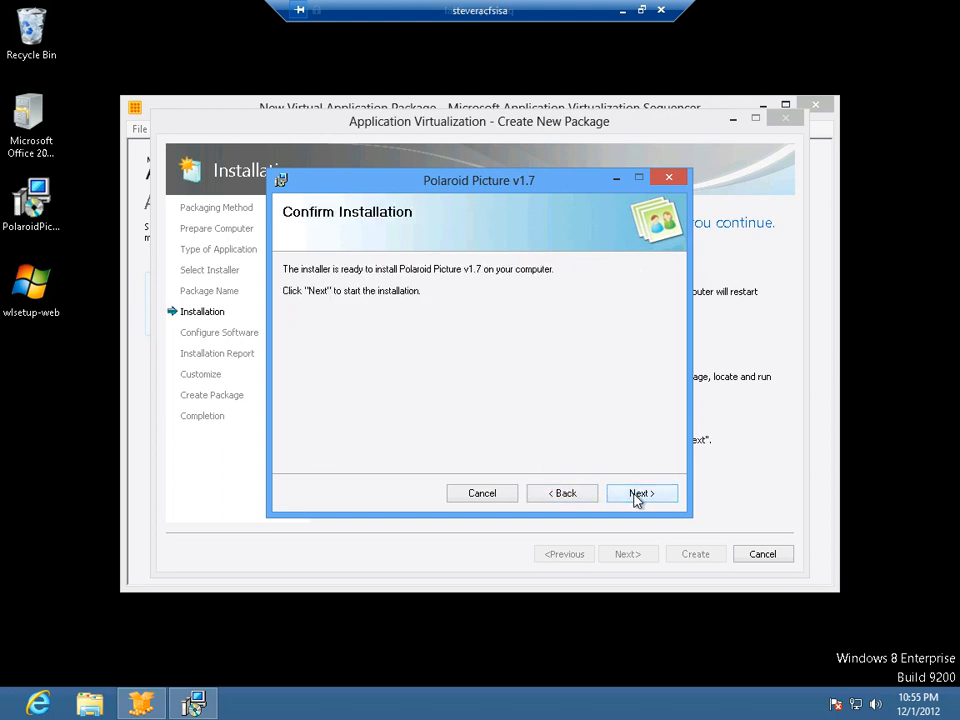
Complete the Polaroid Picture v1.7 installation and mark the package's application installations as finished
left_click(636, 496)
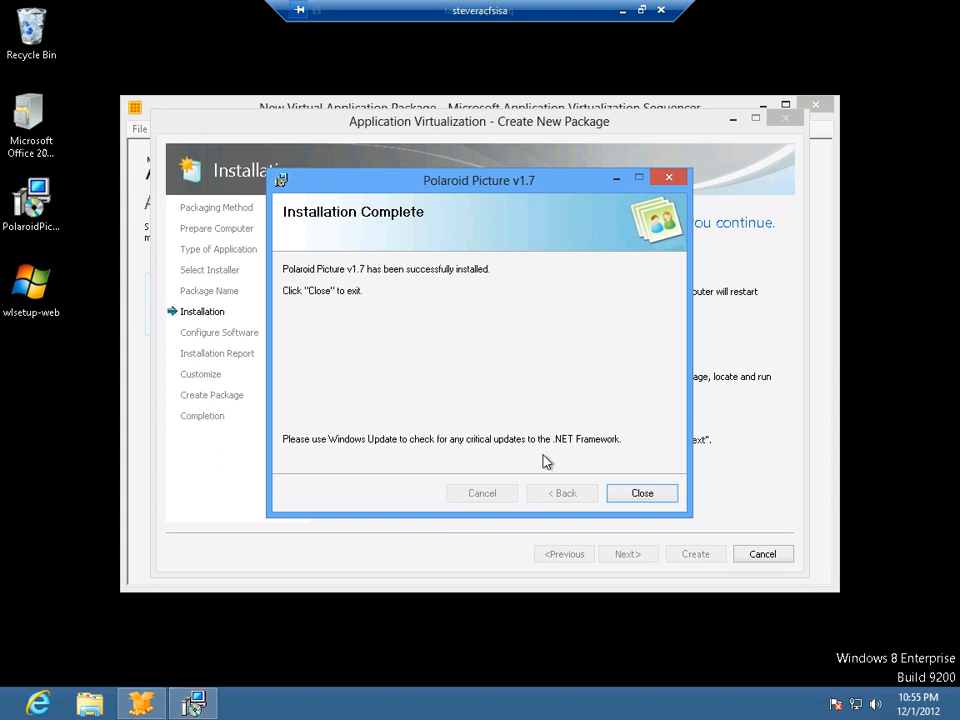
left_click(643, 494)
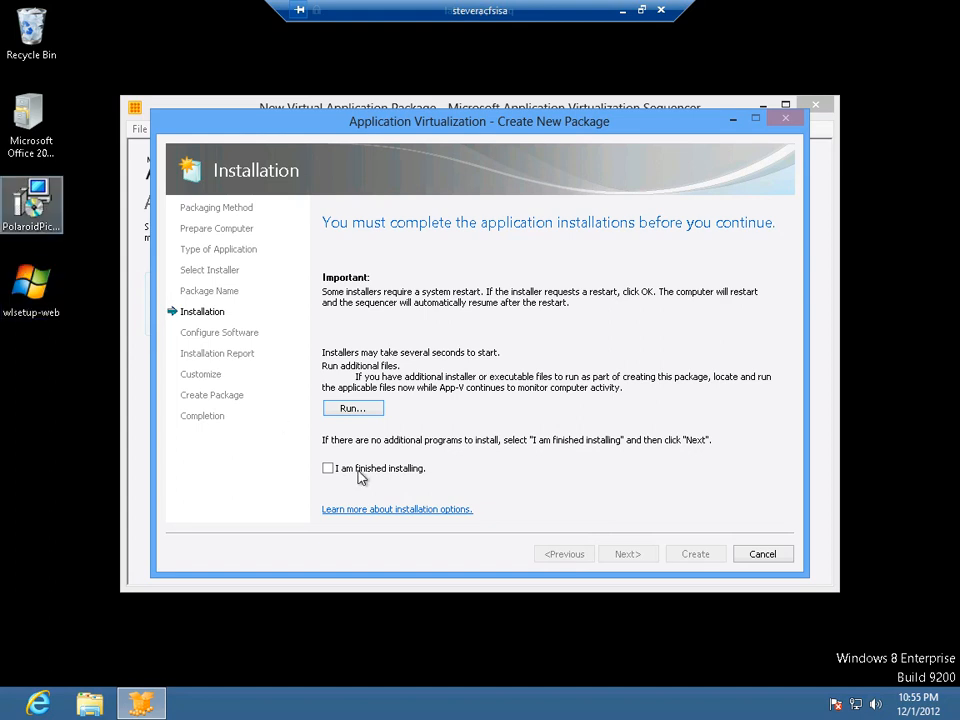
left_click(329, 469)
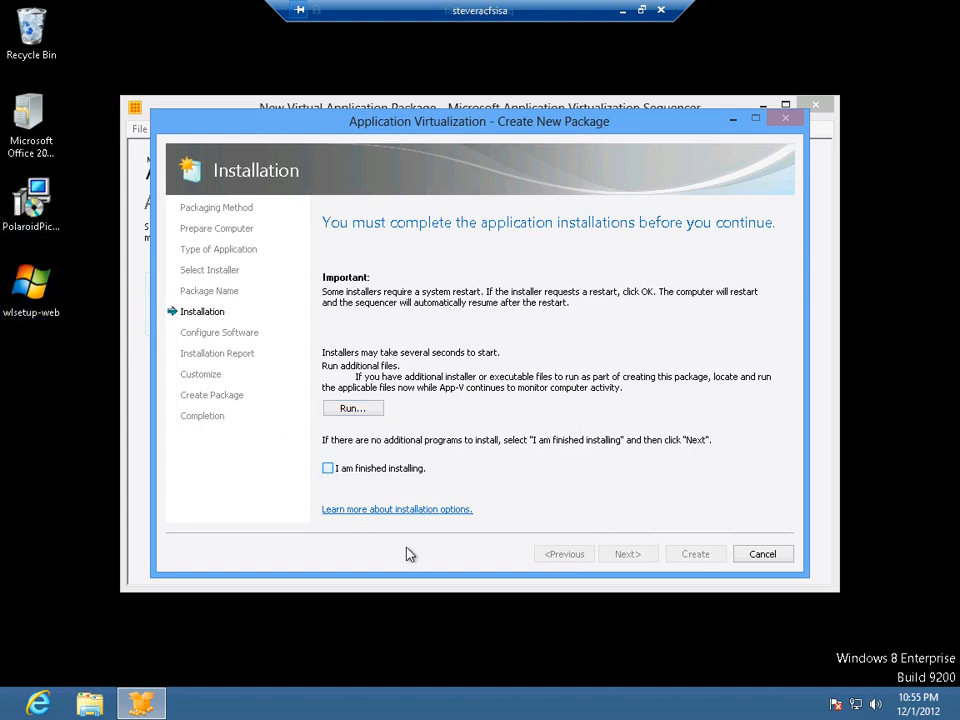
left_click(618, 556)
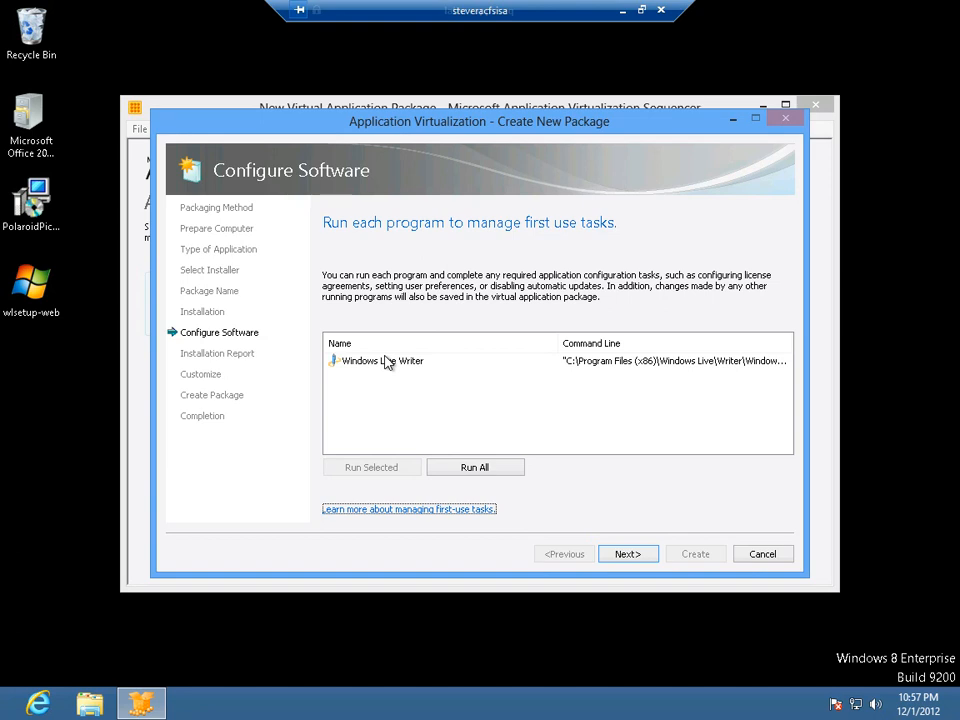
Run Windows Live Writer for its first-use tasks, cancel its configuration wizard, and continue to the installation report
left_click(390, 362)
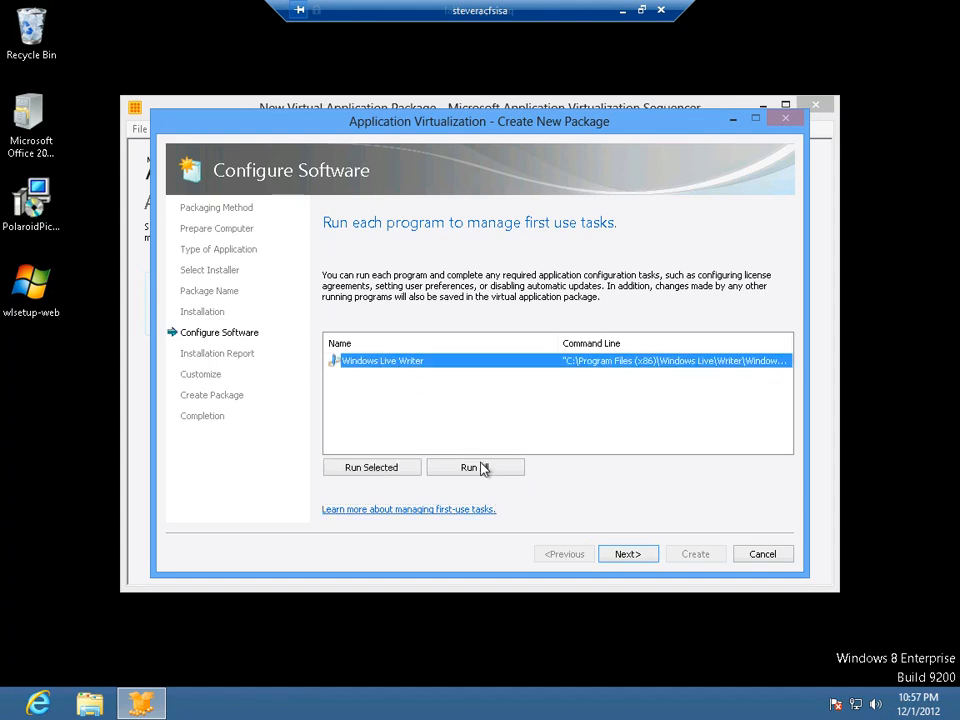
left_click(400, 469)
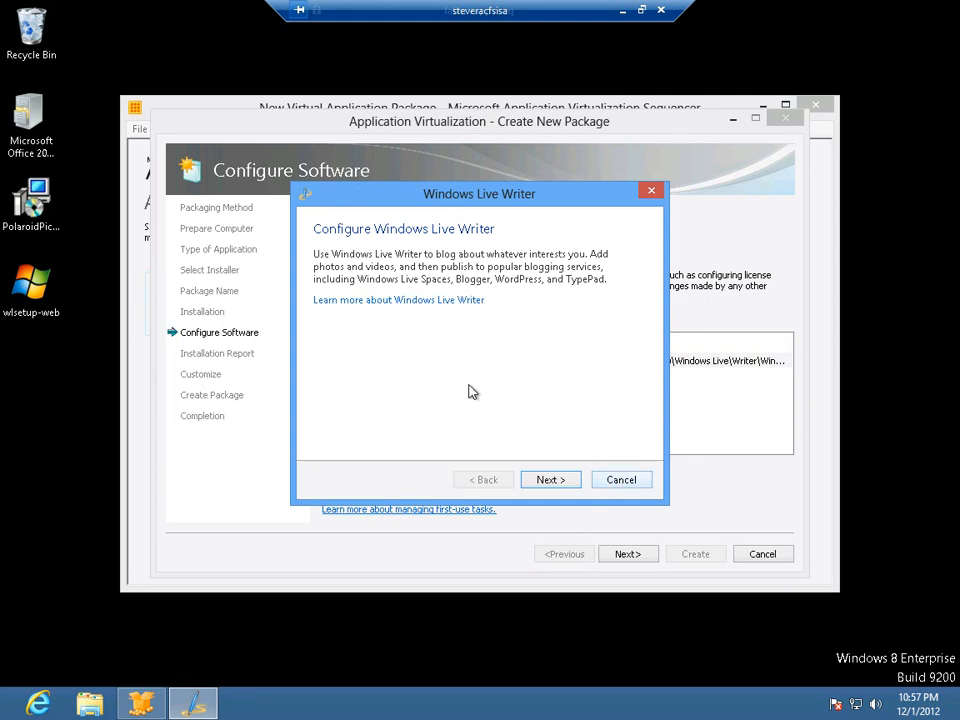
left_click(628, 485)
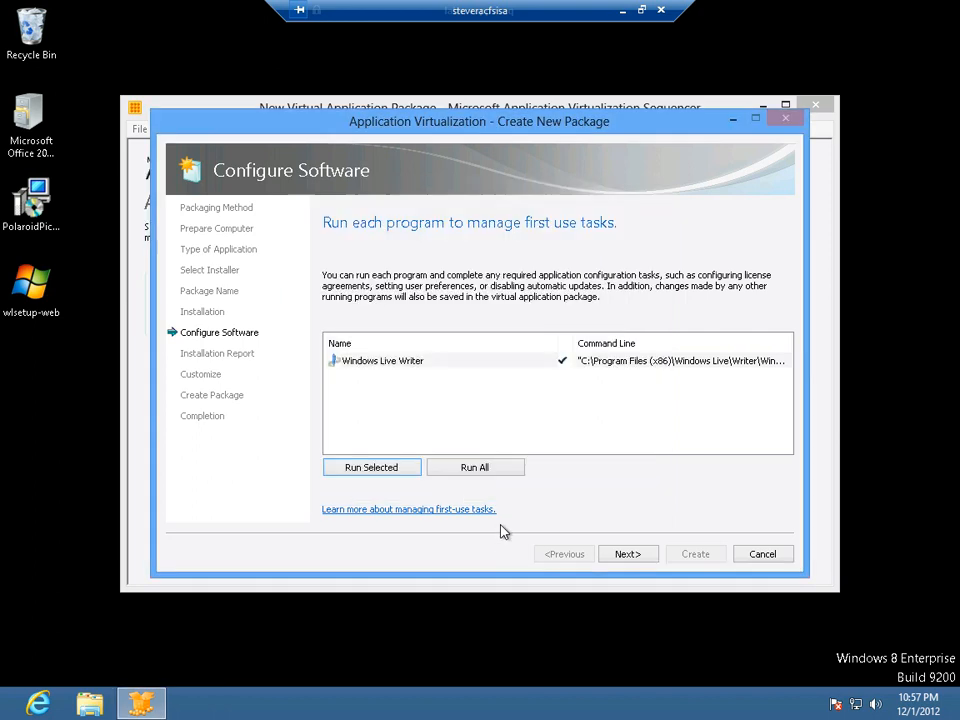
left_click(636, 556)
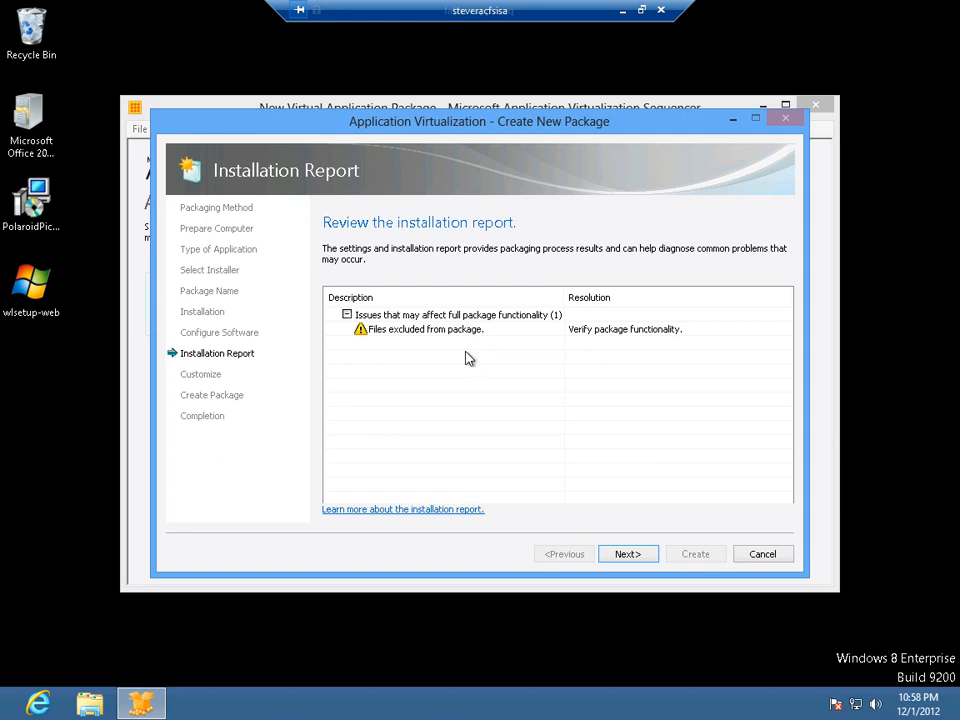
Review the details of the excluded files warning in the installation report, including the file list and the suggested resolution
left_click(412, 334)
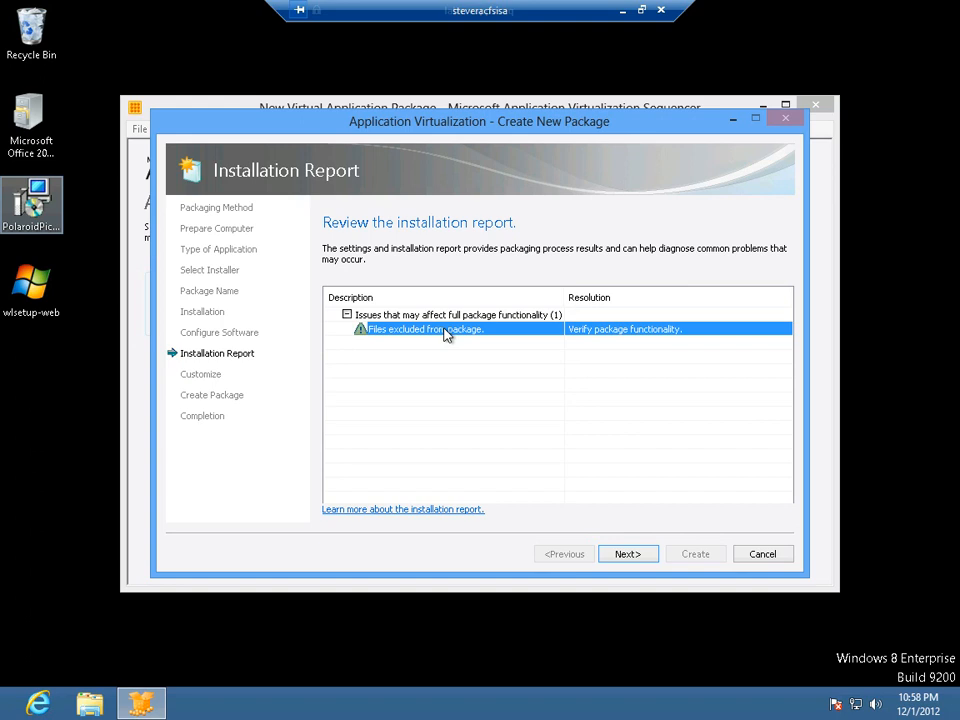
double_click(447, 334)
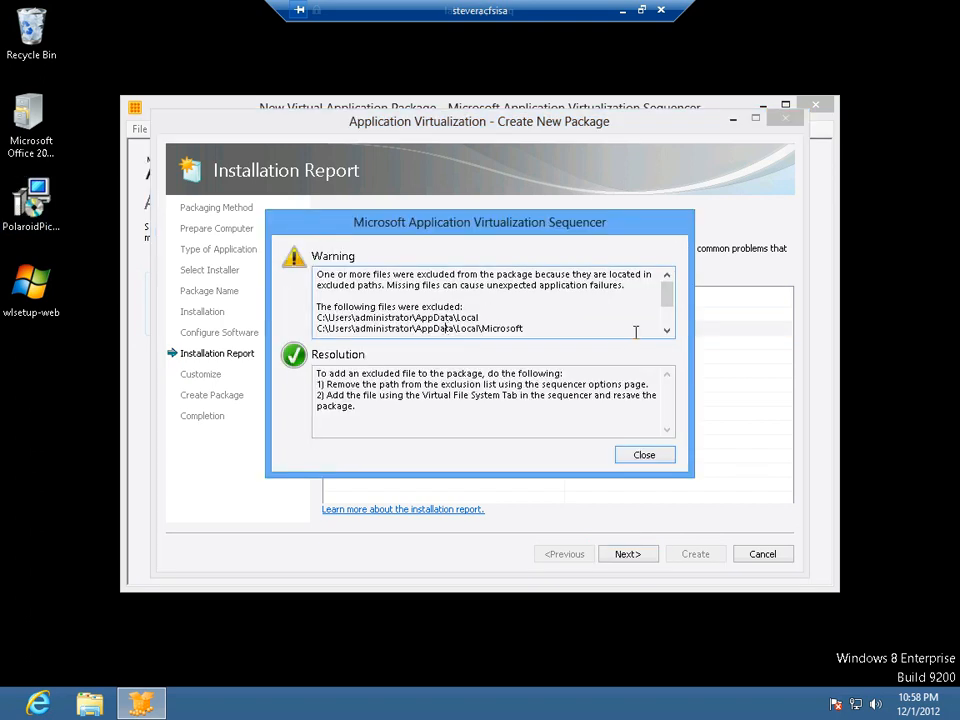
left_click_drag(664, 303, 664, 326)
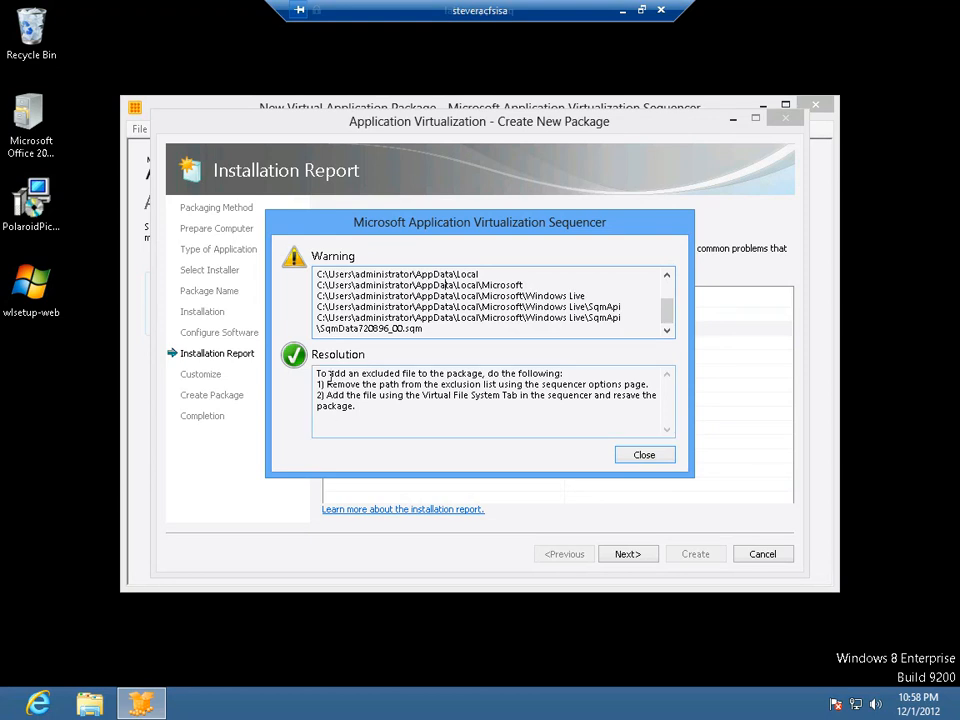
left_click(646, 458)
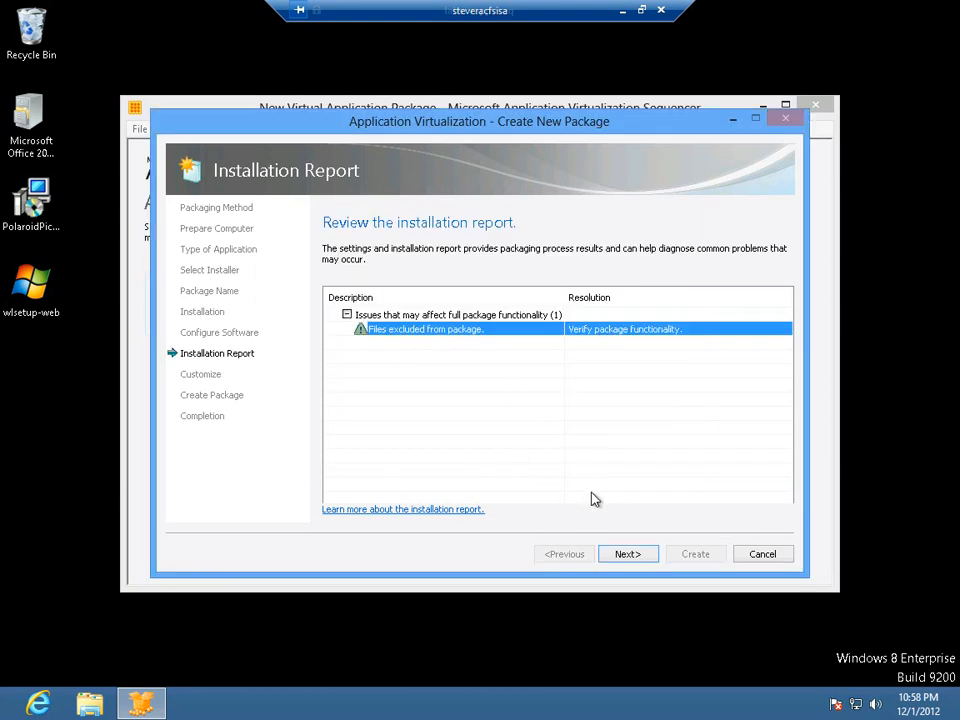
Choose to customize the package further and skip the streaming optimization without running any application
left_click(628, 556)
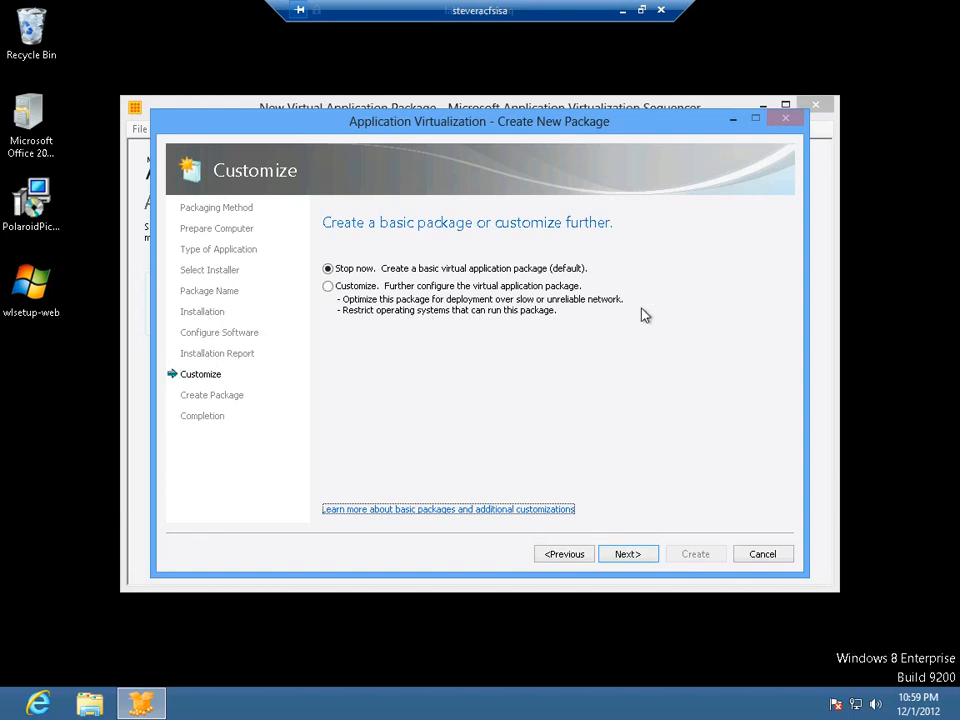
left_click(363, 298)
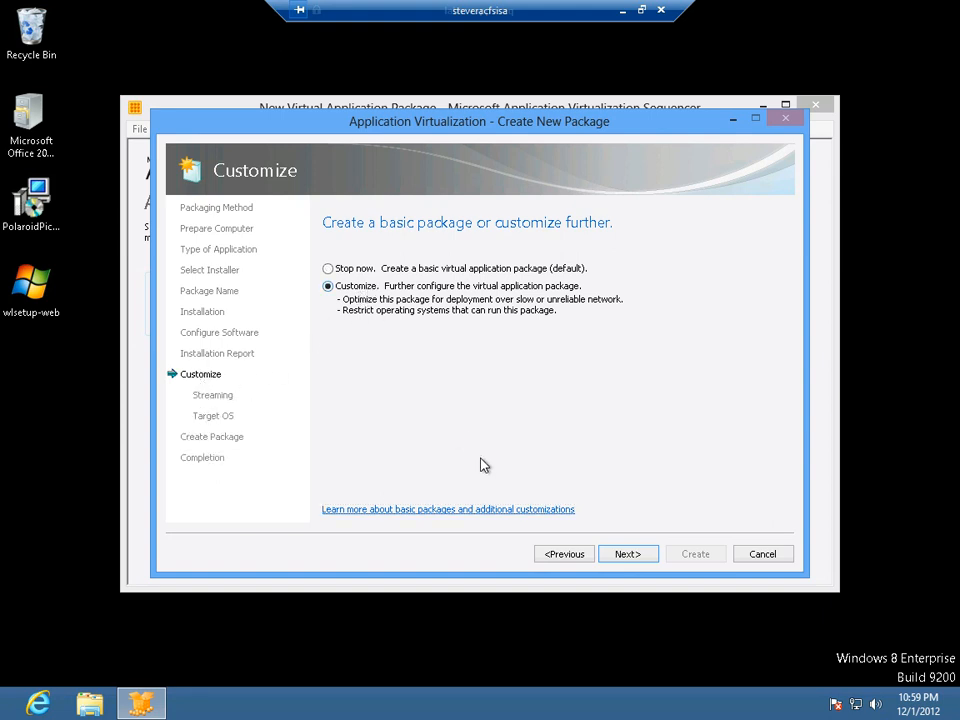
left_click(628, 554)
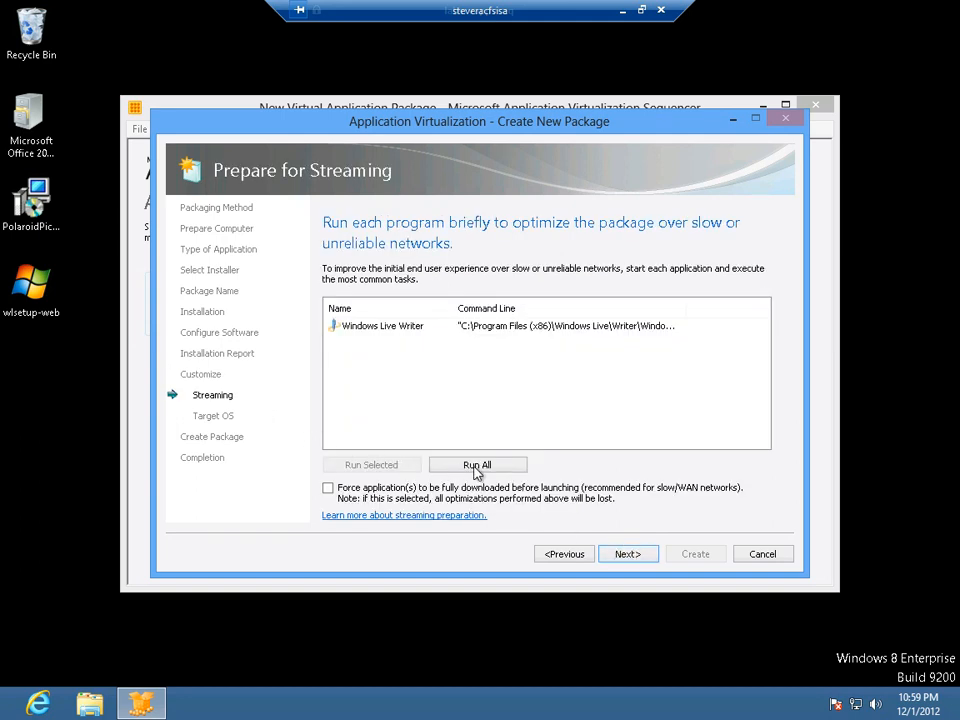
left_click(617, 563)
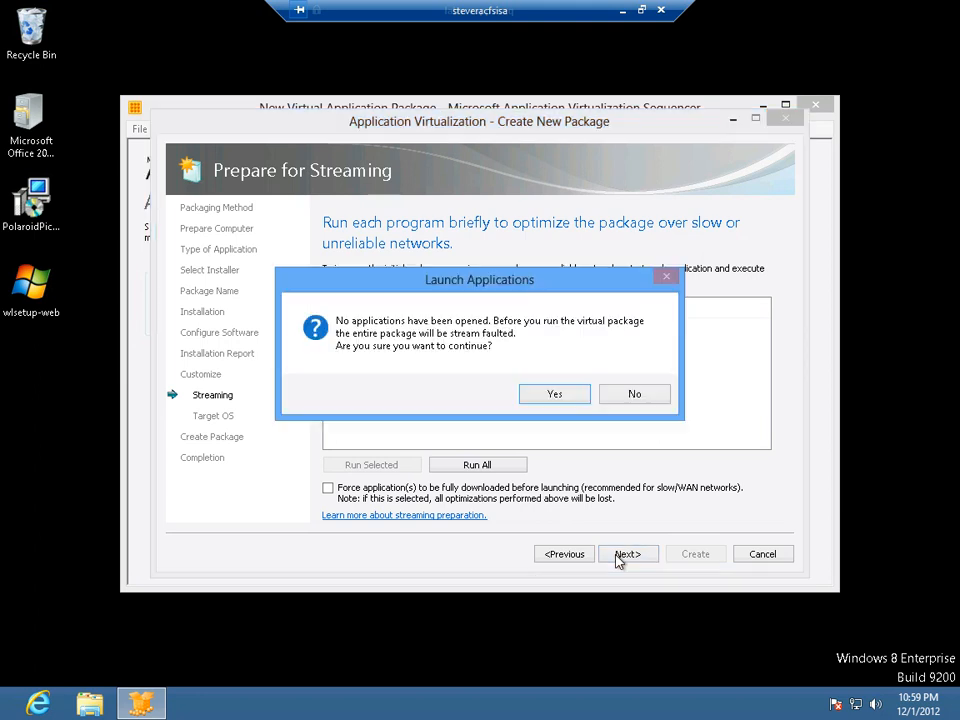
left_click(562, 396)
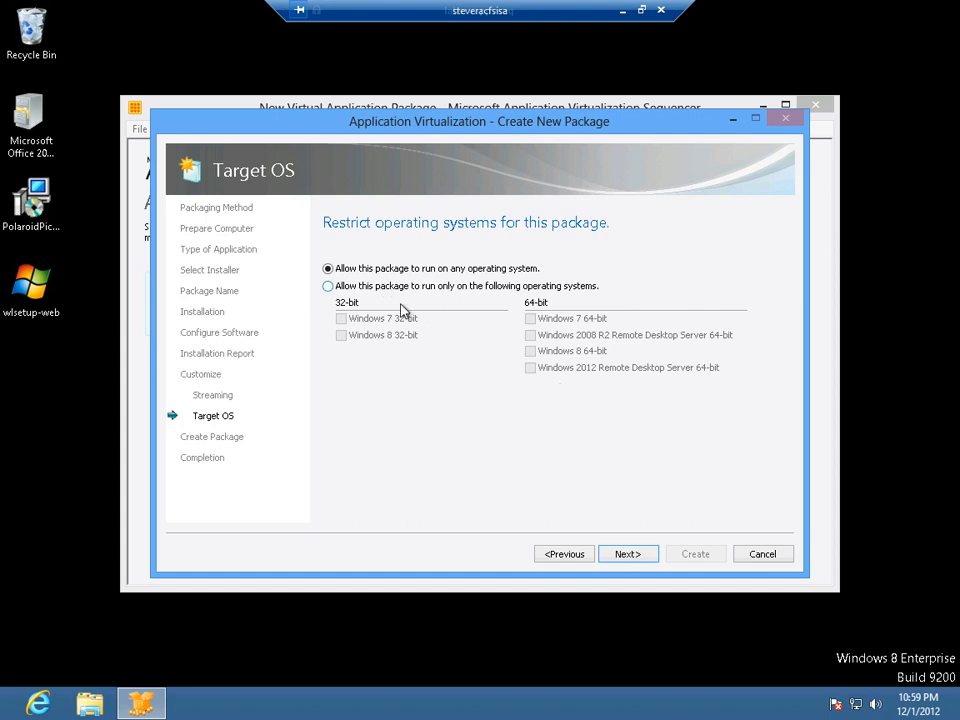
Allow the package on any operating system, create it in the default save location, and close the wizard
left_click(624, 556)
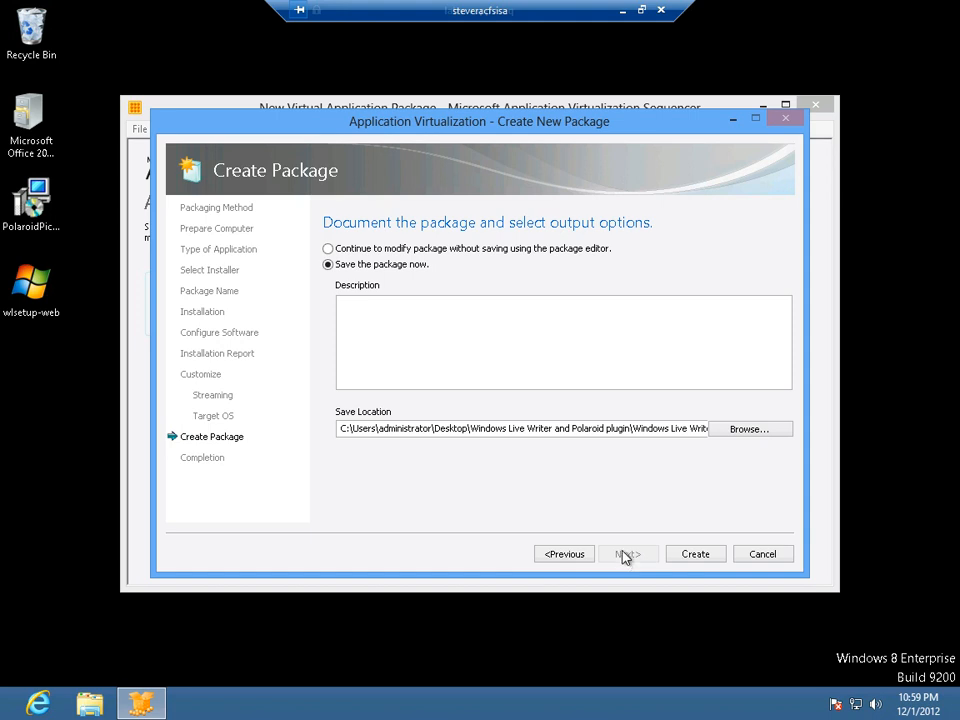
left_click(700, 558)
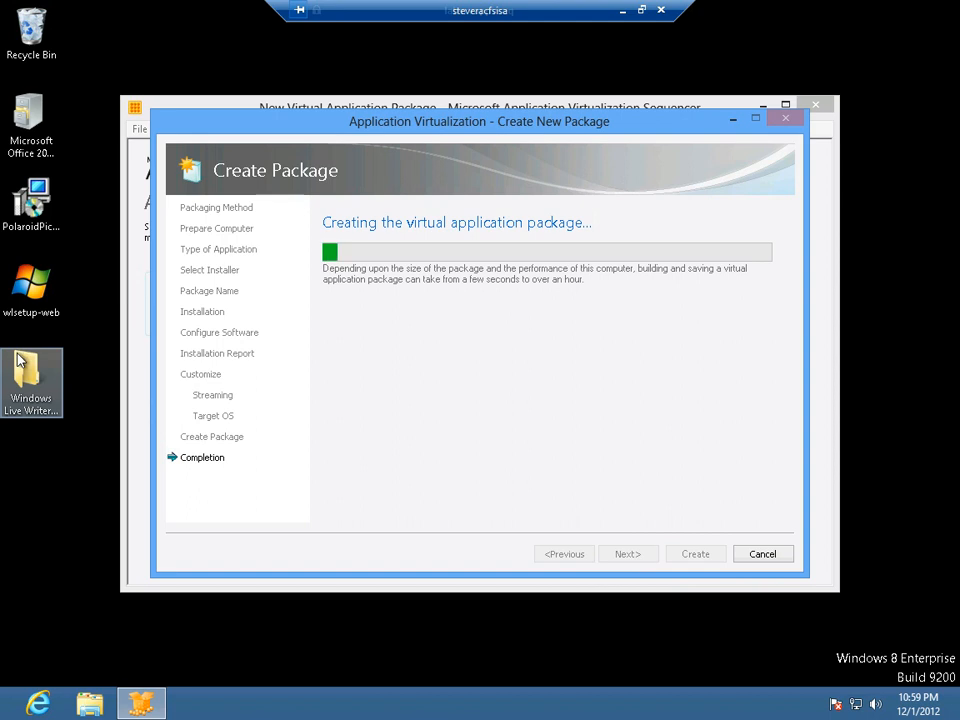
left_click(22, 370)
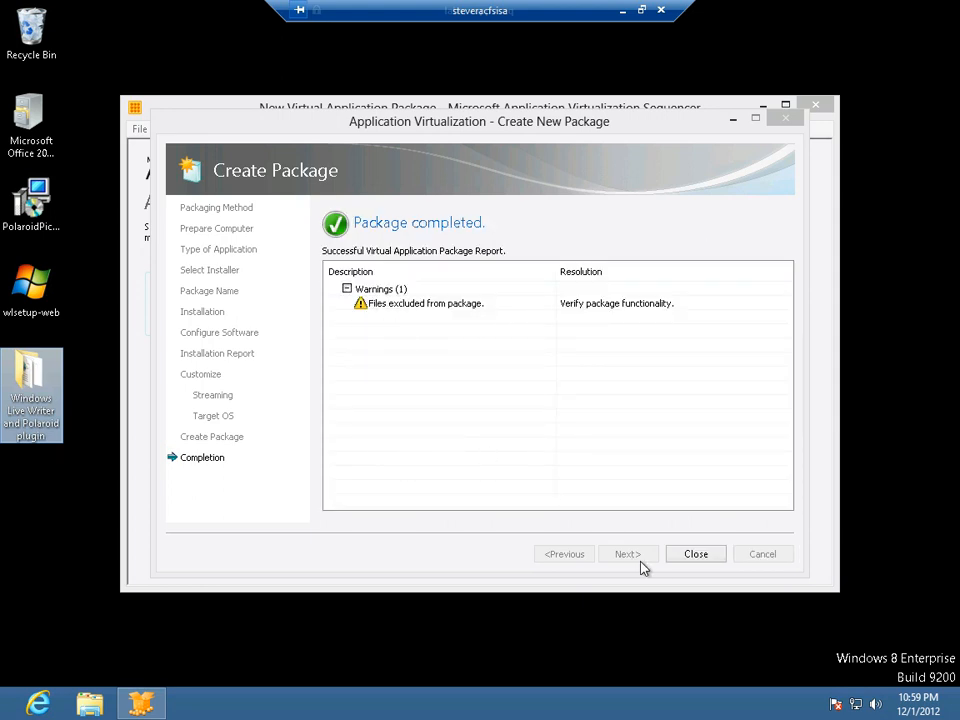
left_click(696, 553)
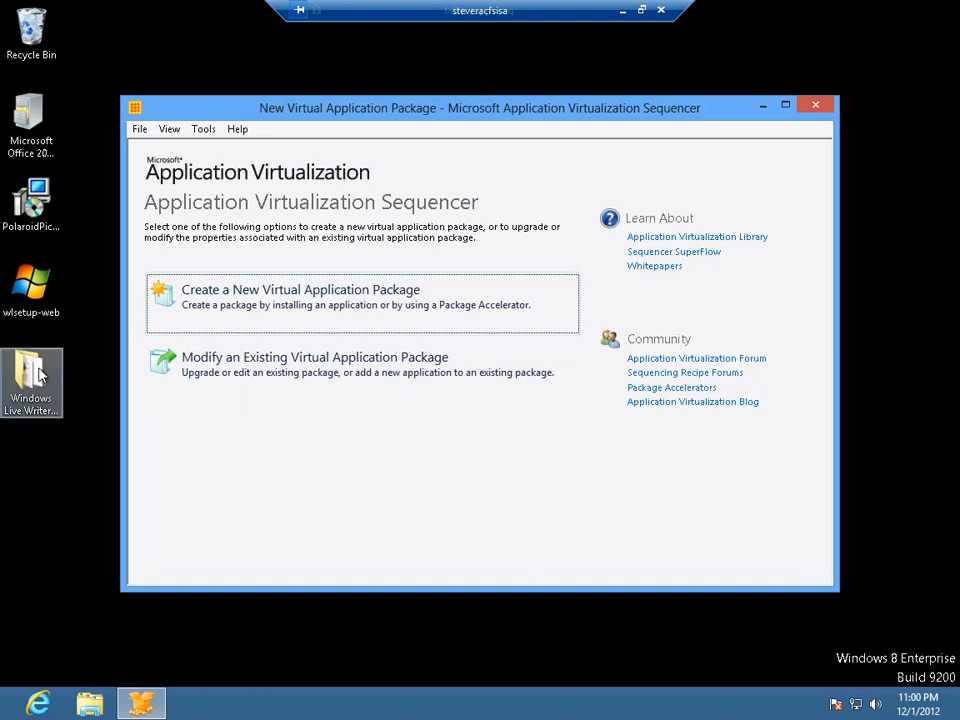
Open report from the Windows Live Writer and Polaroid plugin desktop folder in Notepad and examine it with Word Wrap on
double_click(40, 375)
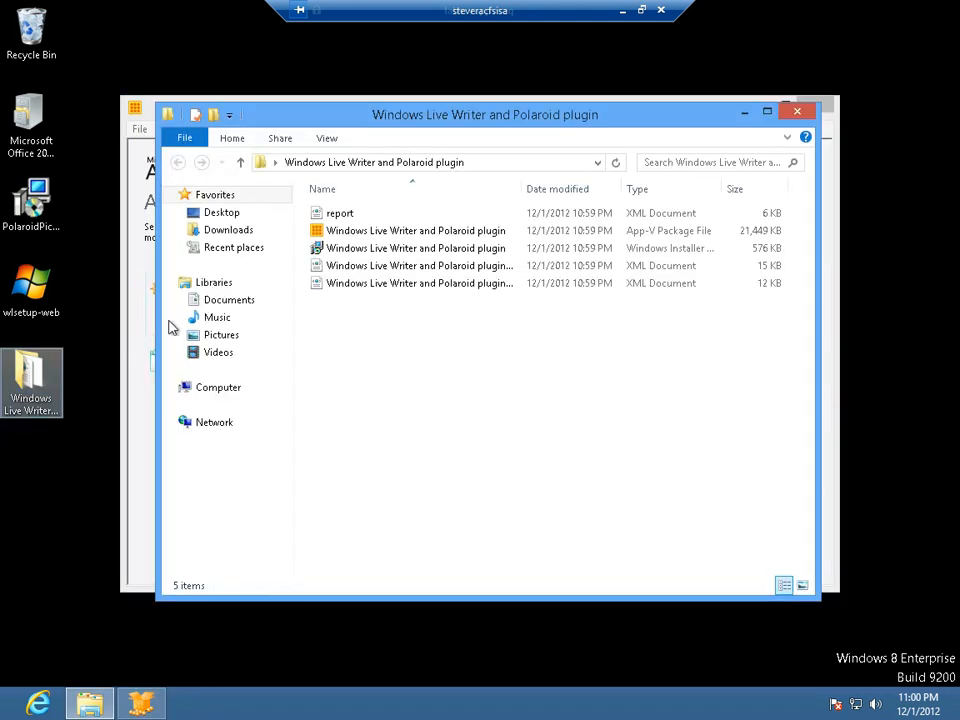
left_click(336, 218)
right_click(336, 219)
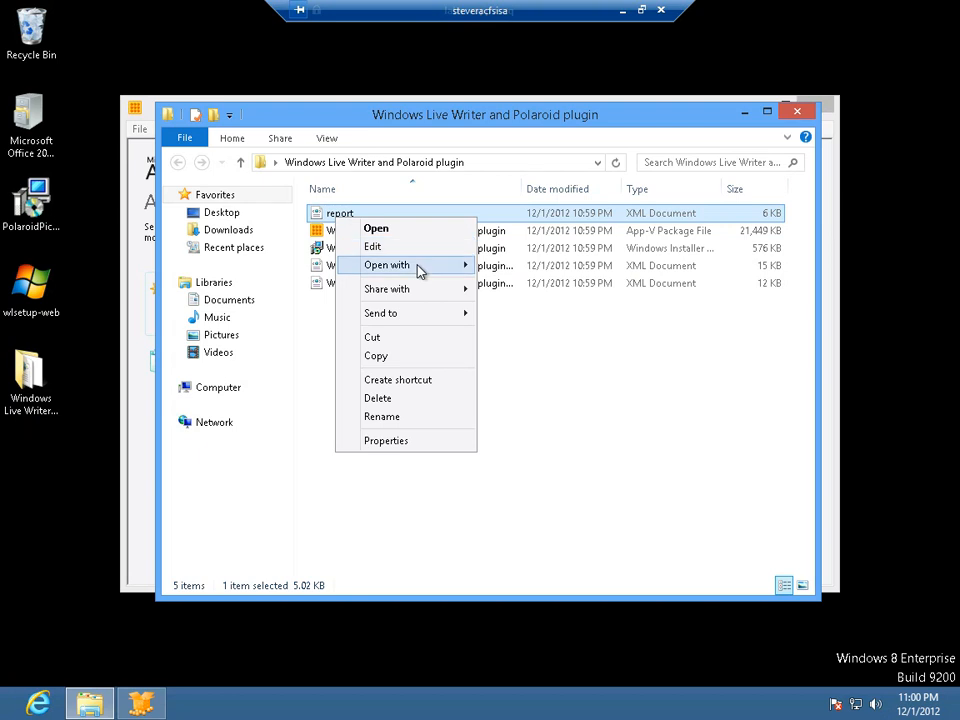
mouse_move(424, 268)
left_click(513, 282)
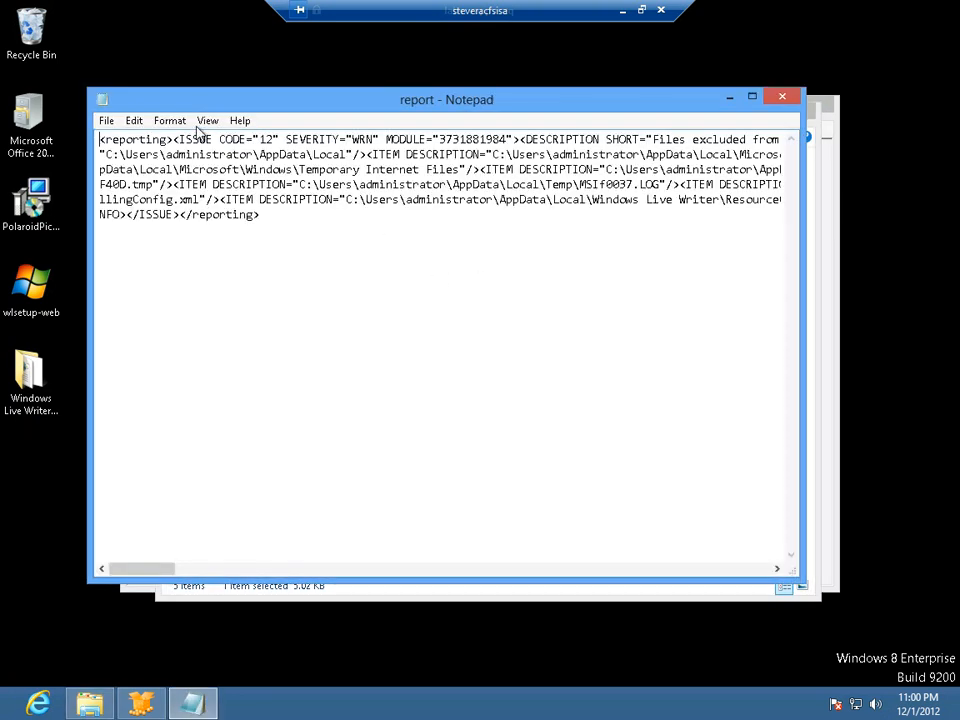
left_click(170, 121)
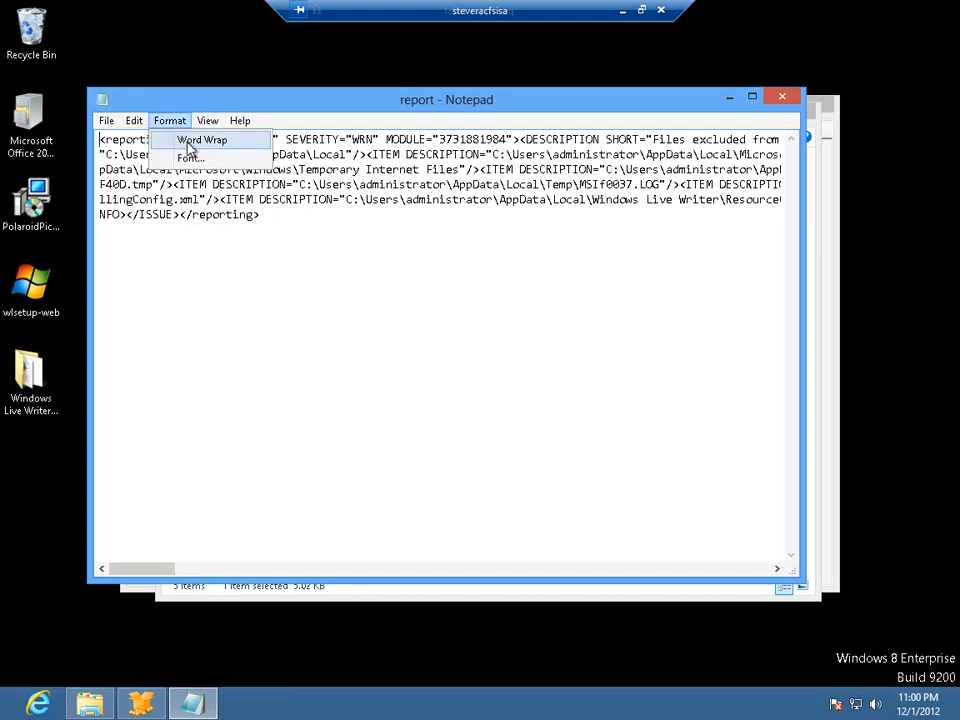
left_click(188, 141)
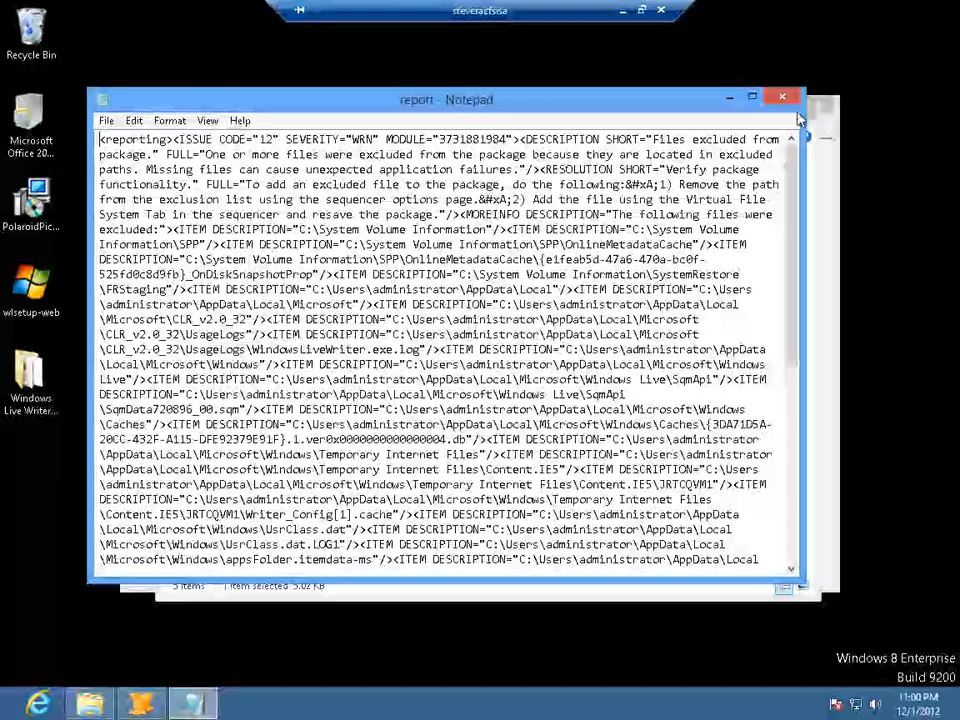
left_click(782, 96)
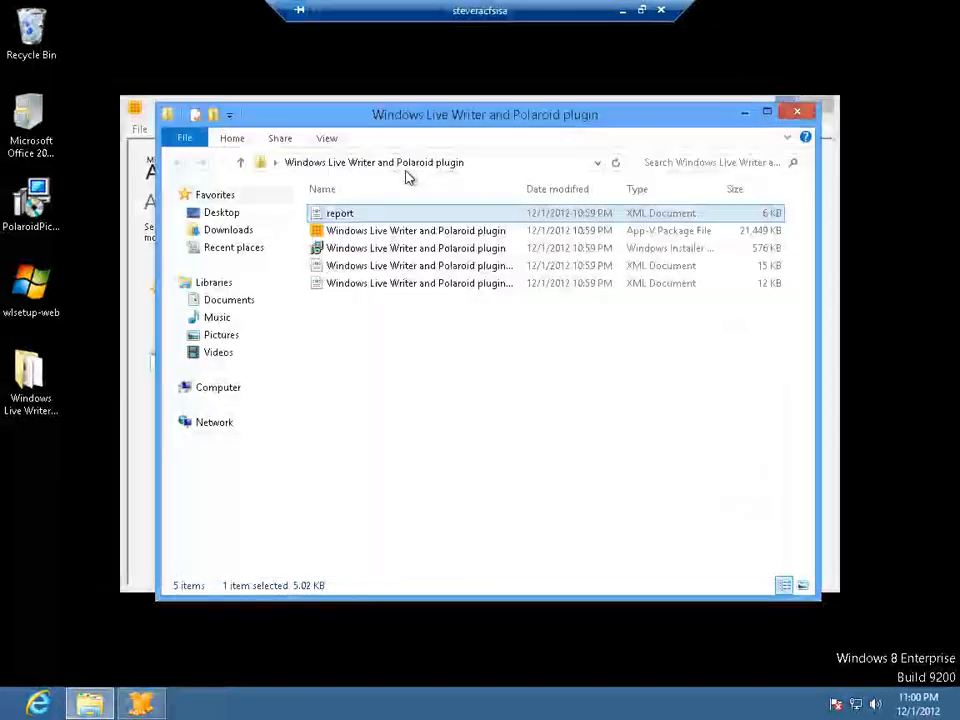
Open report in Internet Explorer, dismiss the add-on notification, examine the excluded files list, and close the browser
right_click(331, 213)
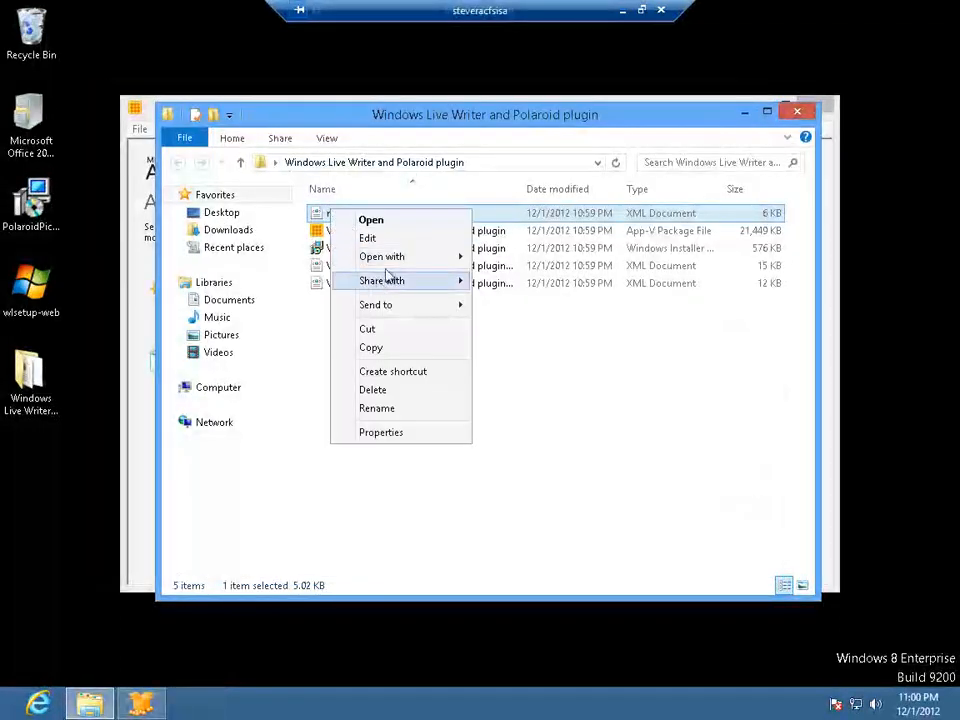
mouse_move(431, 258)
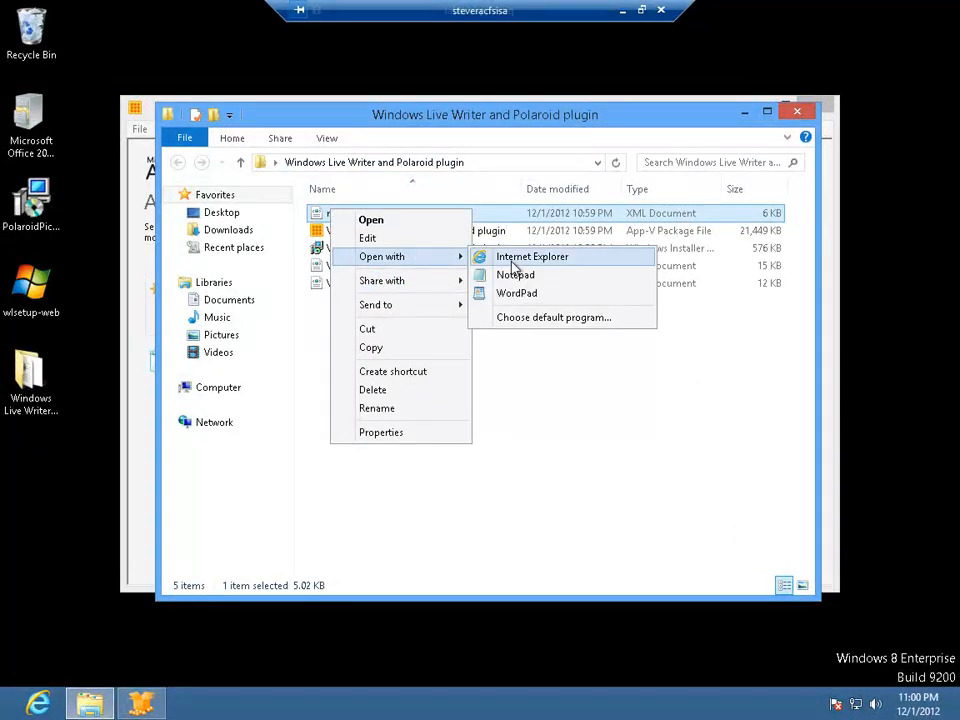
left_click(511, 262)
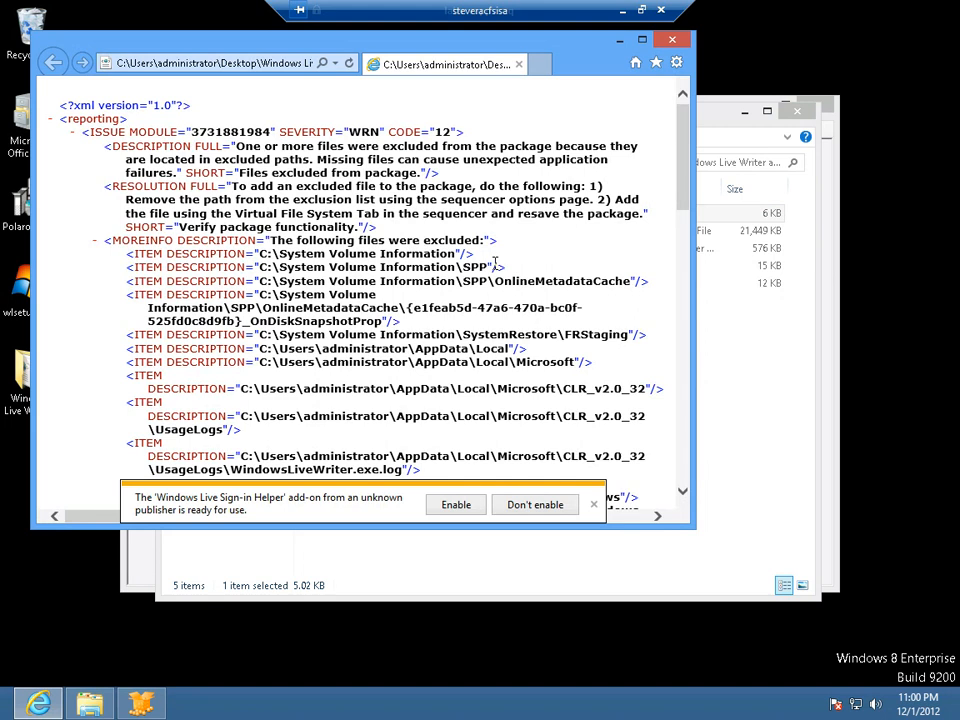
left_click(596, 508)
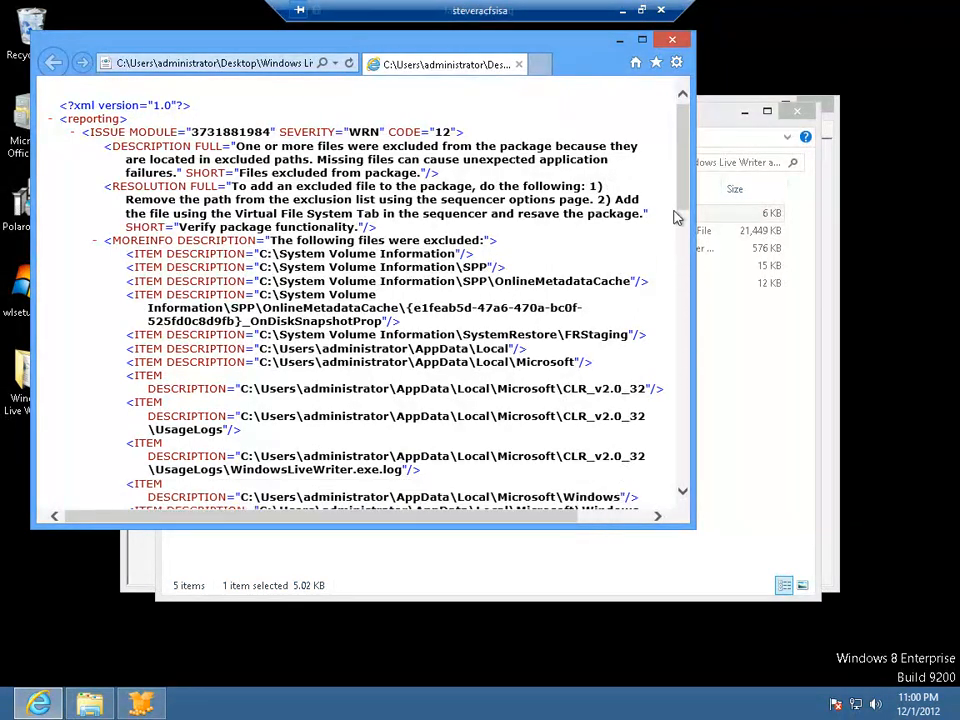
left_click_drag(686, 257, 686, 399)
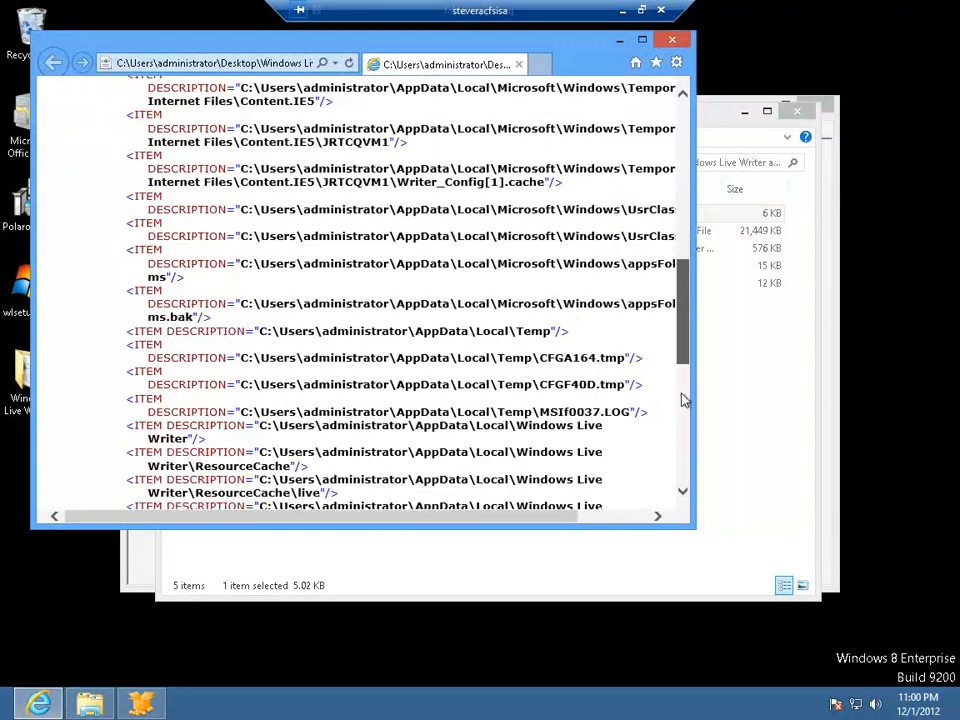
left_click(672, 39)
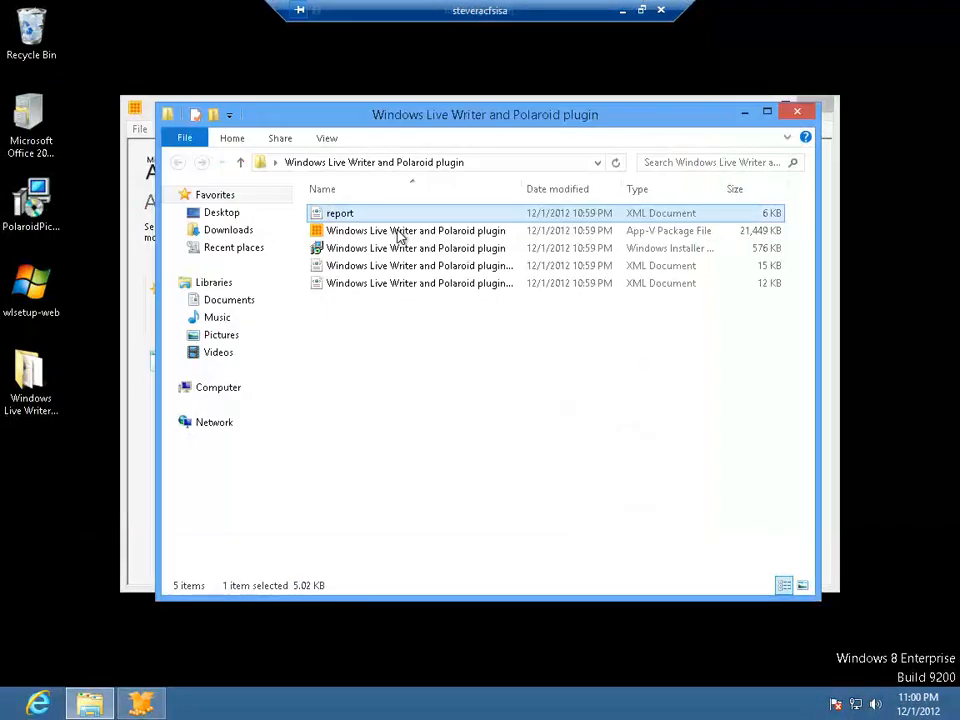
Check the App-V package, Windows Installer and first configuration file, and widen the Name column to show full file names
left_click(400, 232)
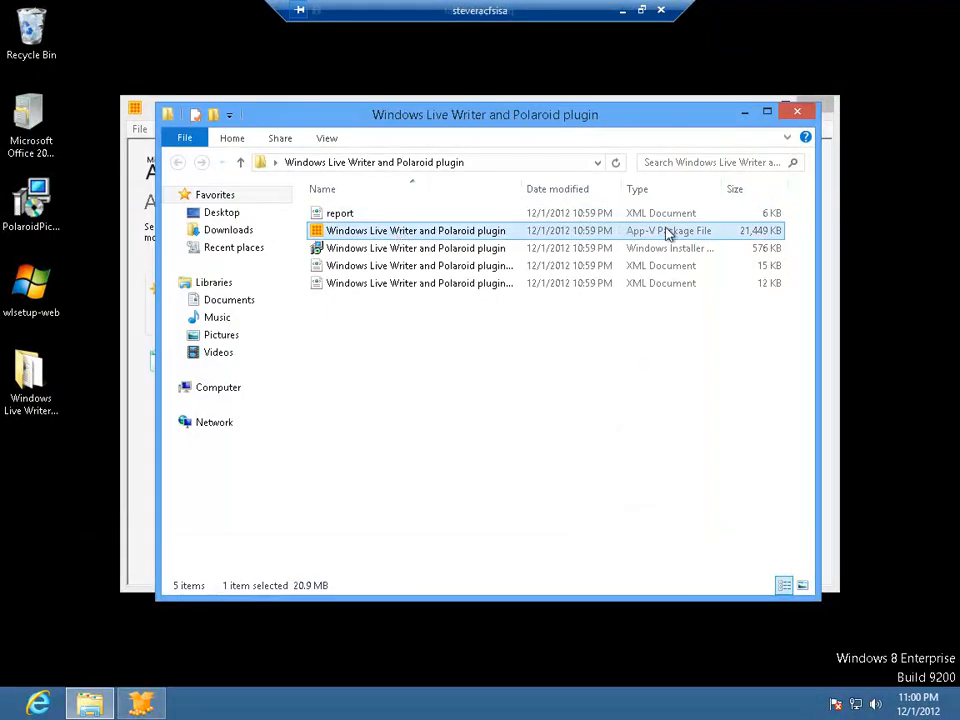
left_click(450, 256)
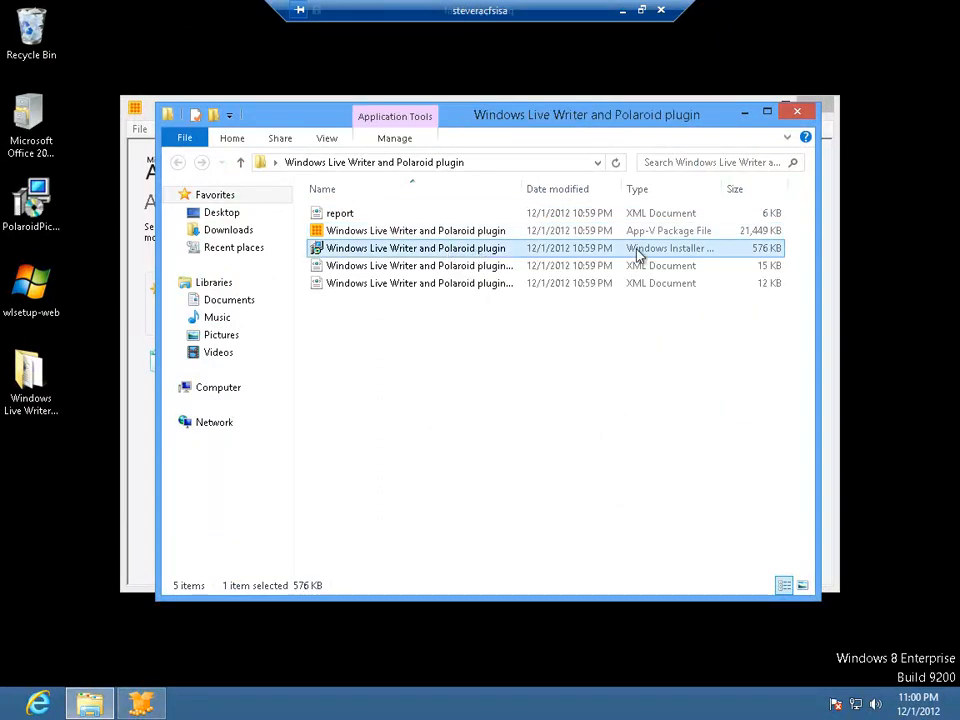
left_click(348, 266)
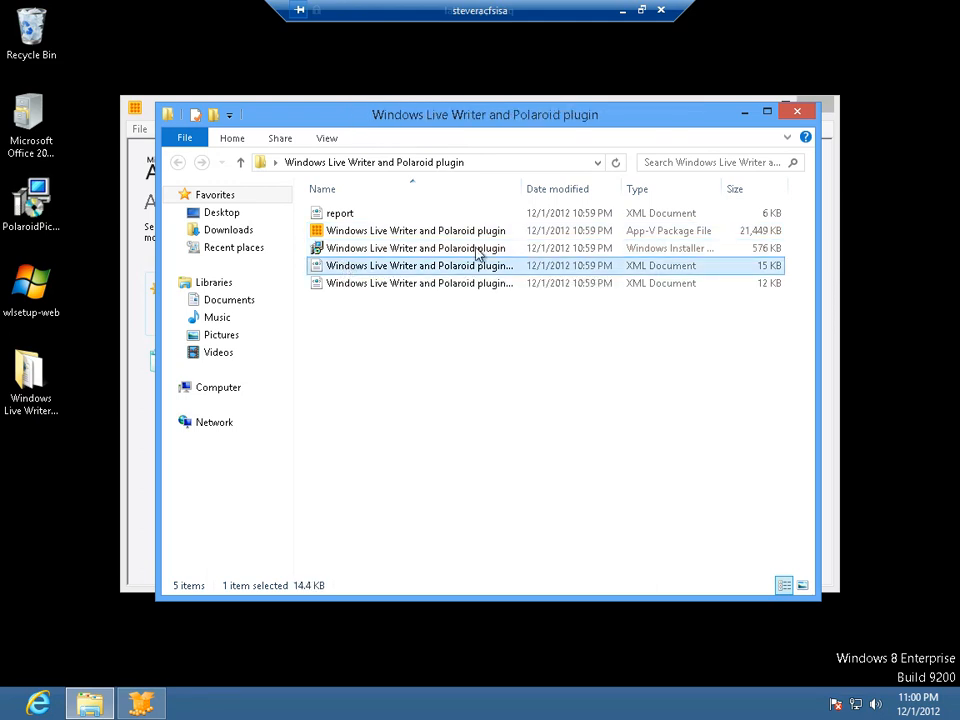
left_click_drag(524, 189, 637, 189)
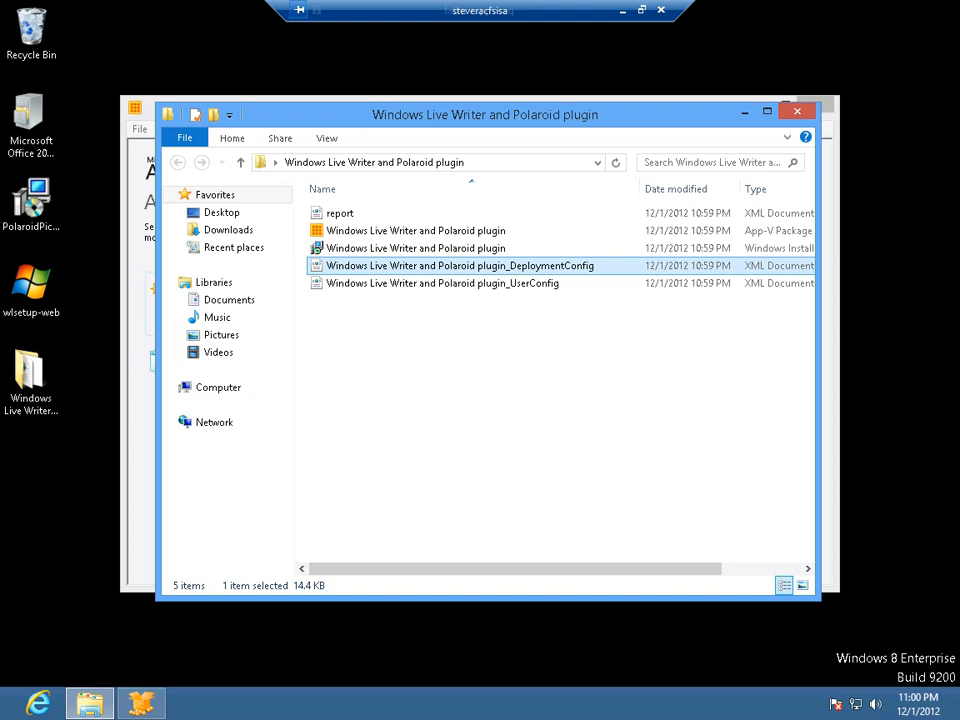
Open the DeploymentConfig file in Internet Explorer, examine its user and machine configuration sections, and close it
right_click(333, 275)
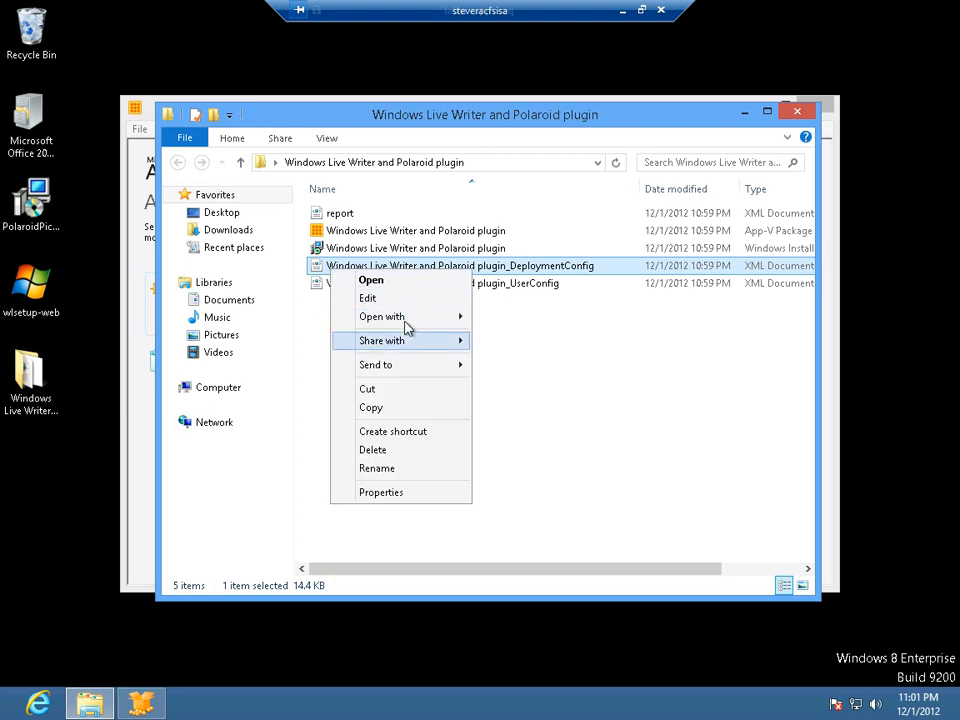
mouse_move(460, 318)
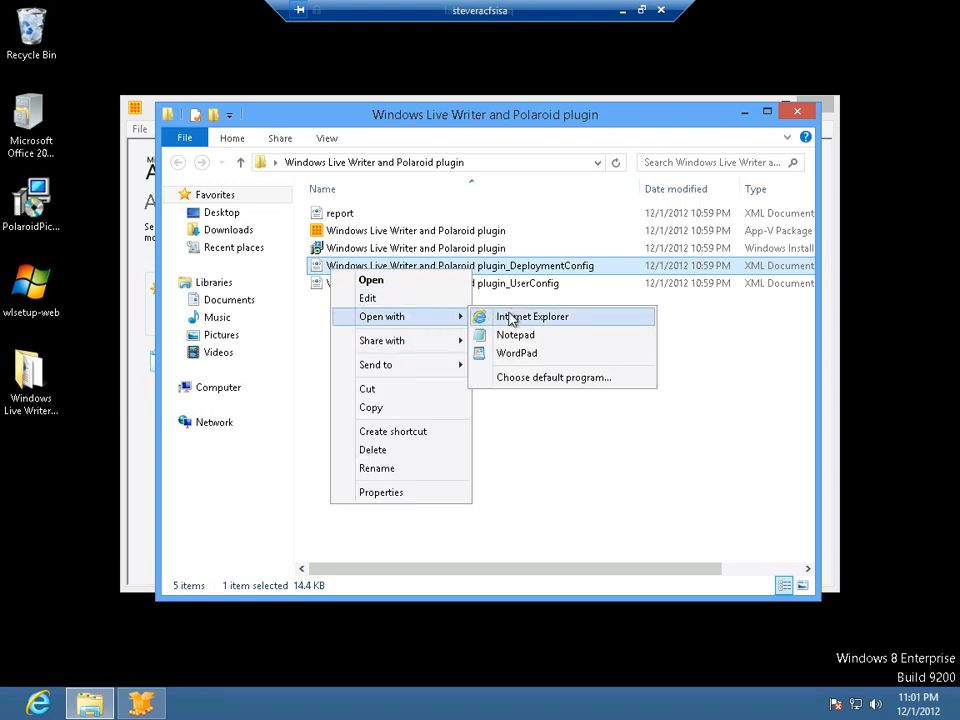
left_click(508, 317)
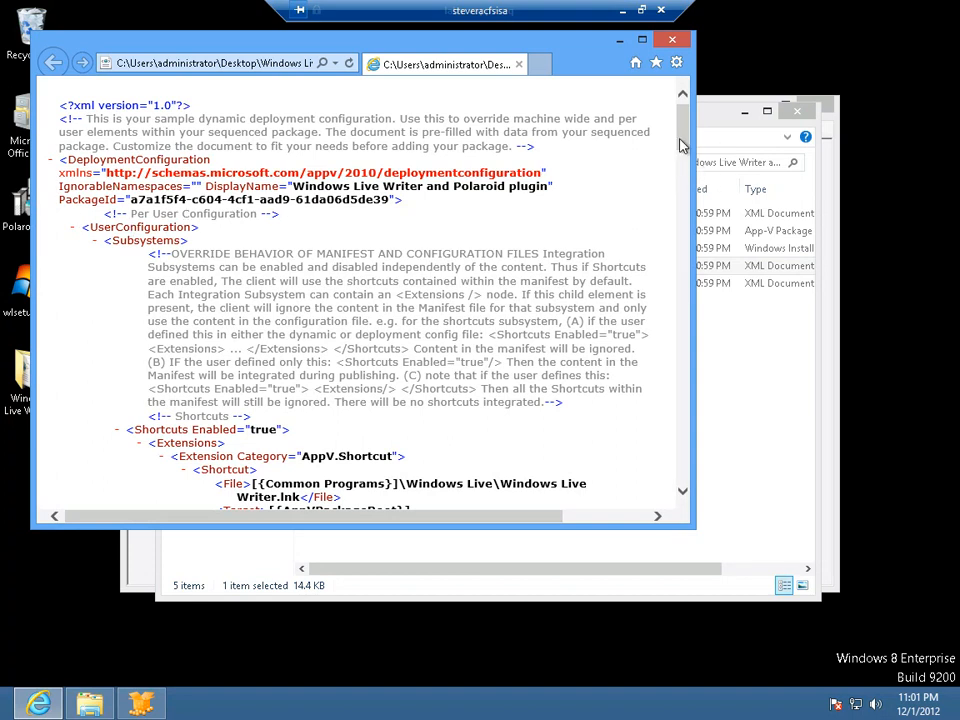
scroll(669, 216, "down", 5)
scroll(669, 216, "down", 5)
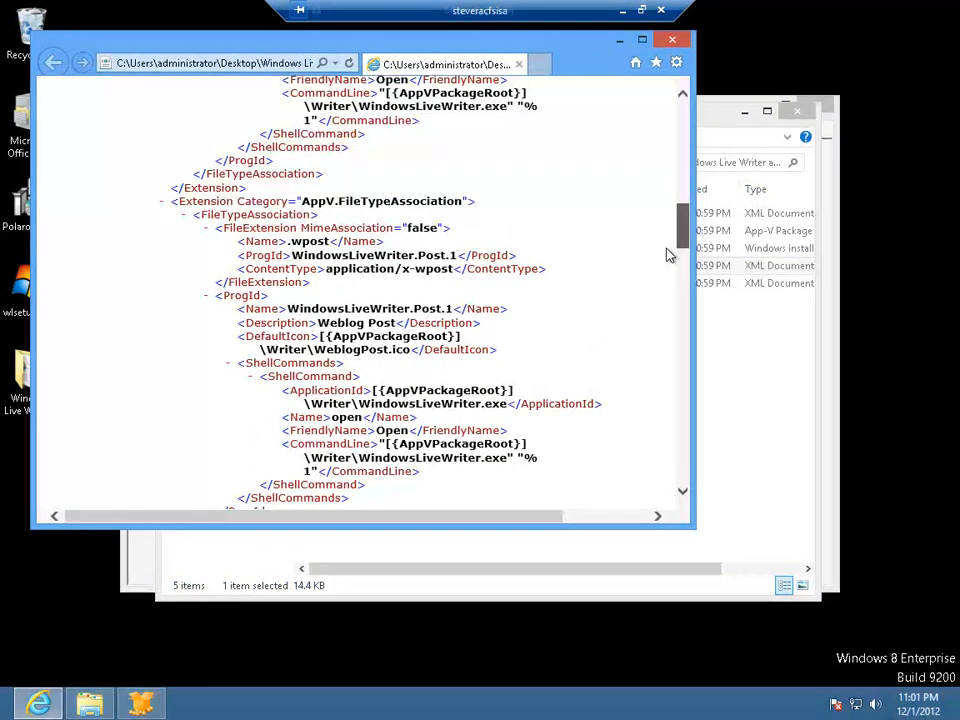
left_click_drag(681, 235, 680, 465)
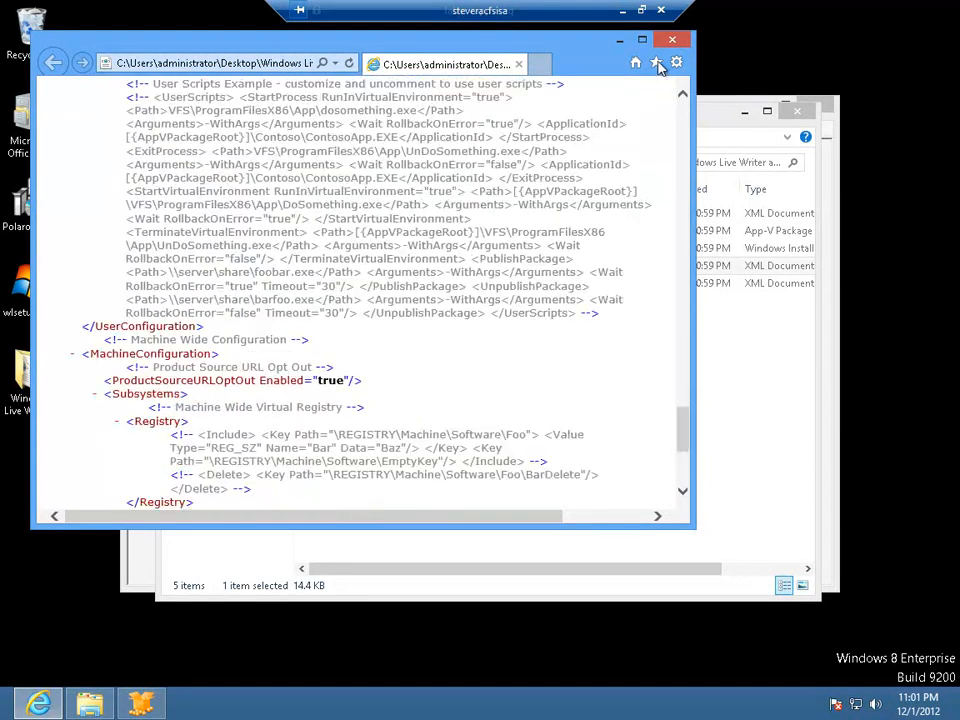
left_click(672, 39)
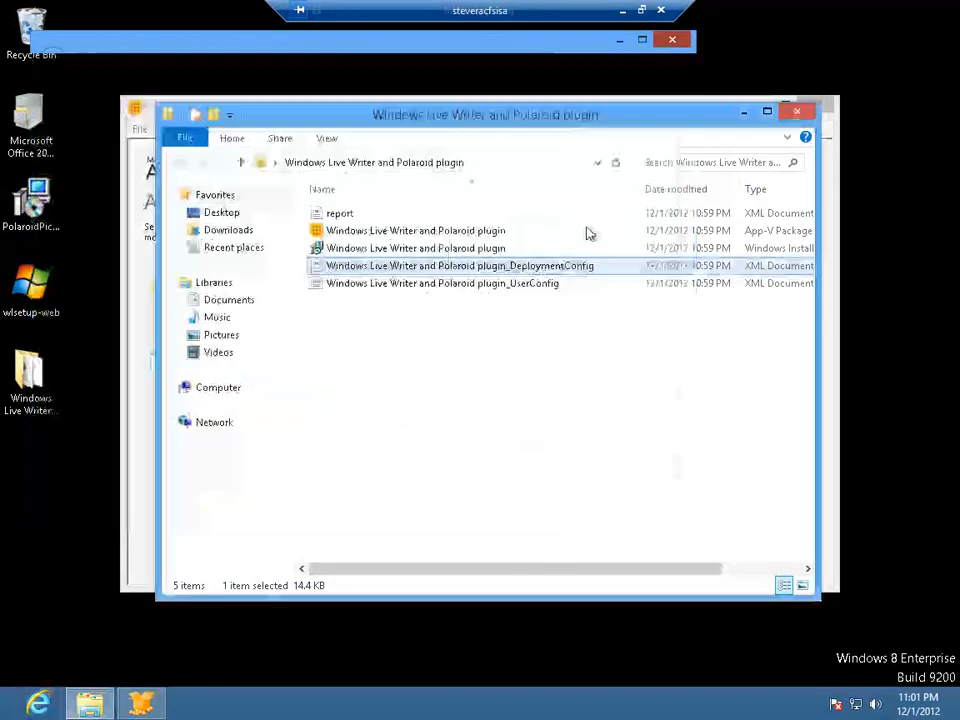
Open the UserConfig file in Internet Explorer, examine it through to the user scripts example, and close it and the package folder
left_click(450, 284)
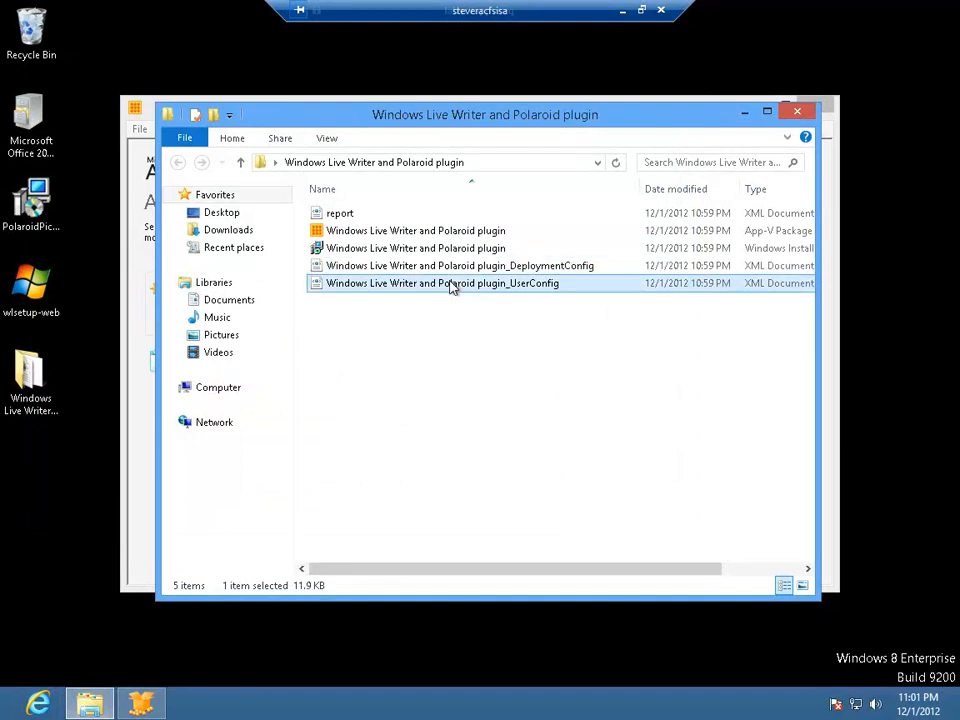
right_click(450, 287)
mouse_move(576, 336)
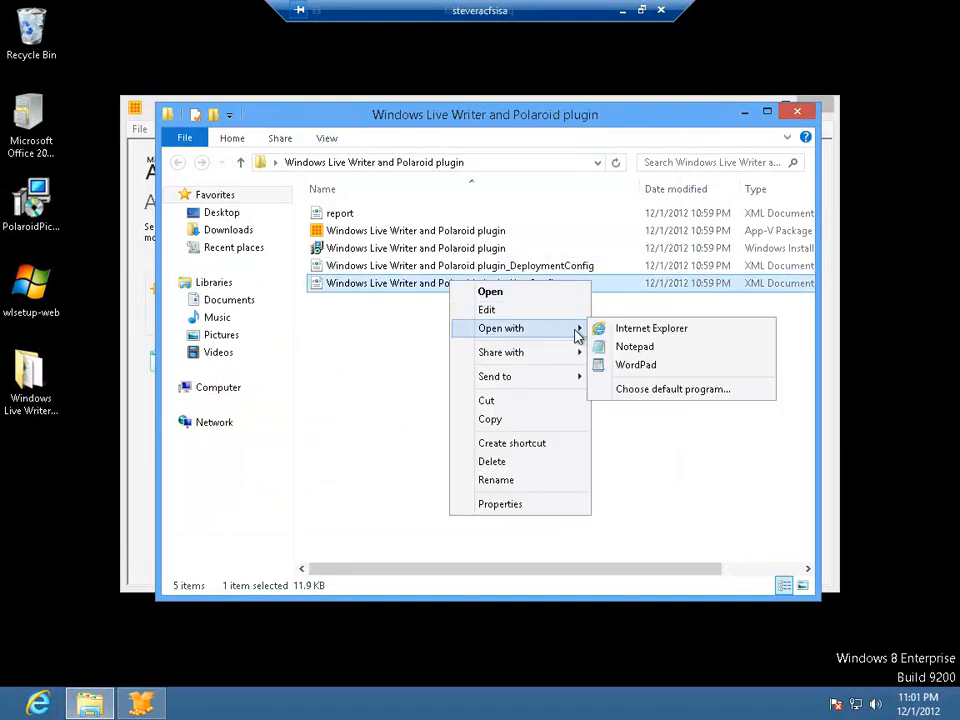
left_click(622, 329)
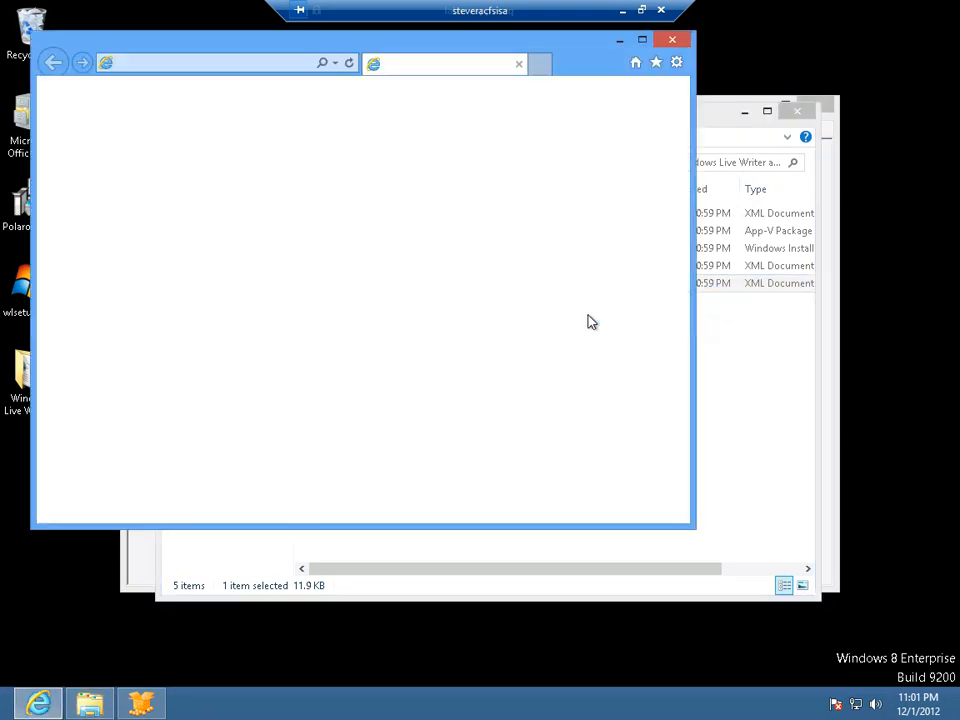
scroll(676, 220, "down", 3)
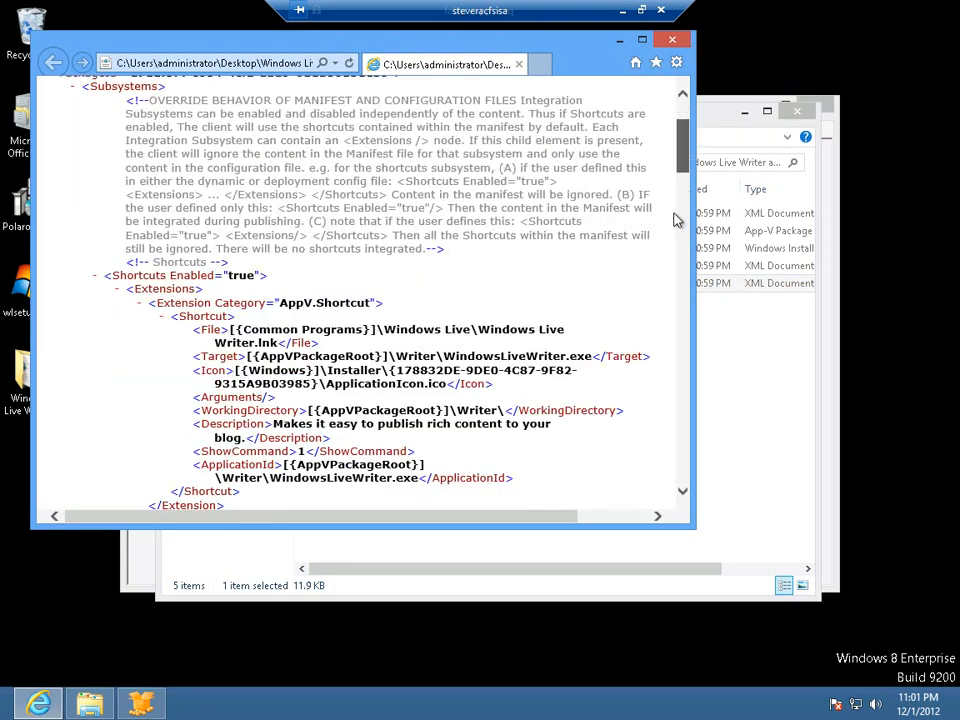
scroll(676, 220, "down", 15)
left_click_drag(664, 347, 664, 456)
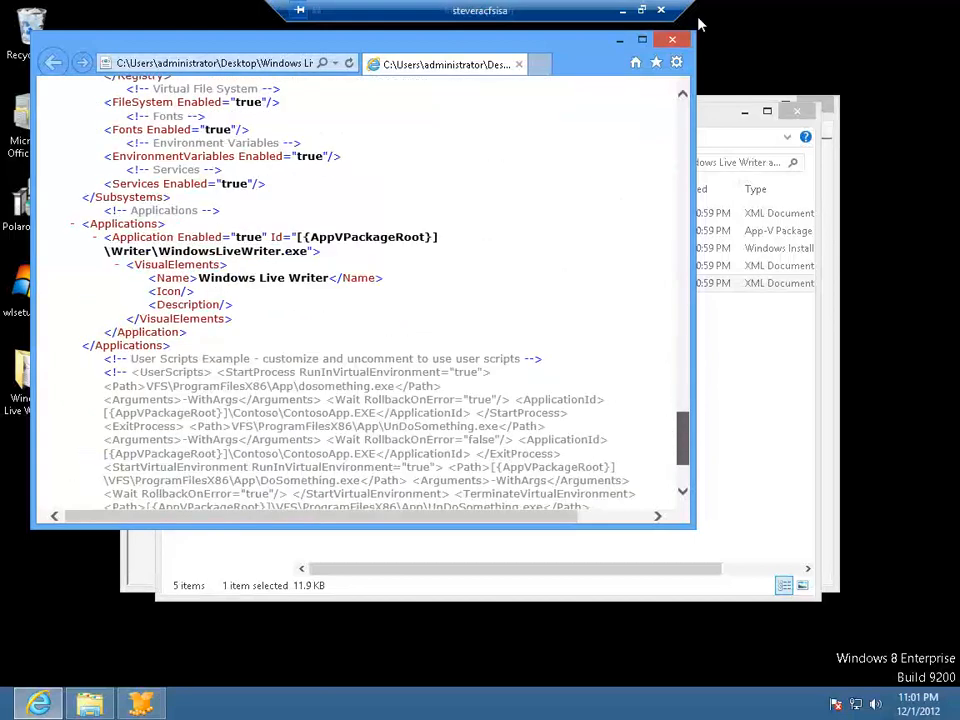
left_click(672, 39)
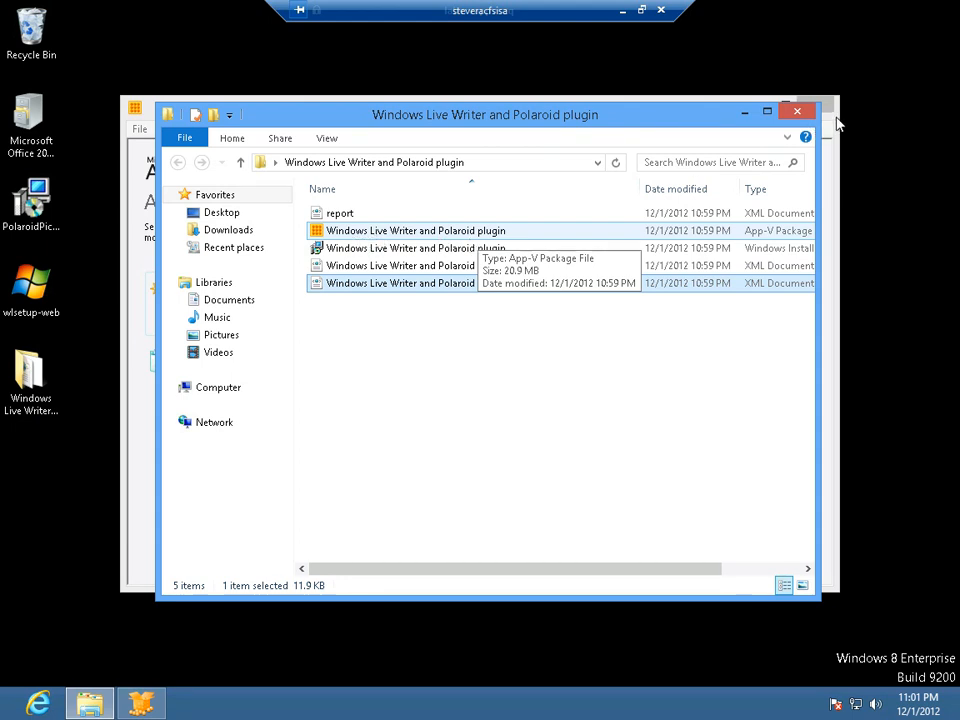
left_click(802, 113)
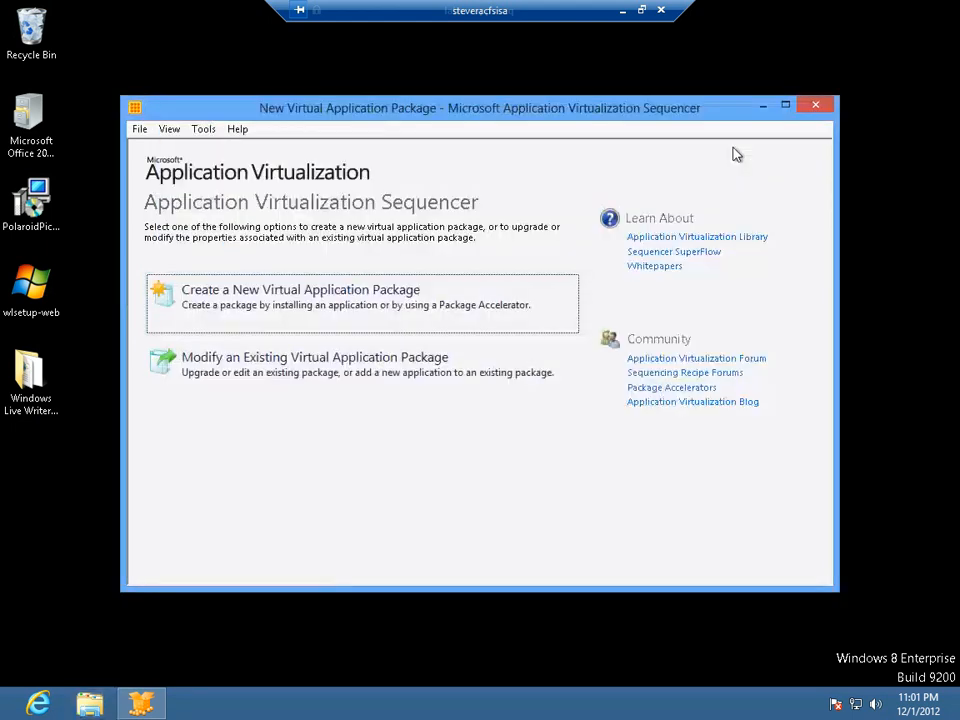
Start a new package with the default method and review the details of the Windows Search and previously created package warnings
left_click(279, 302)
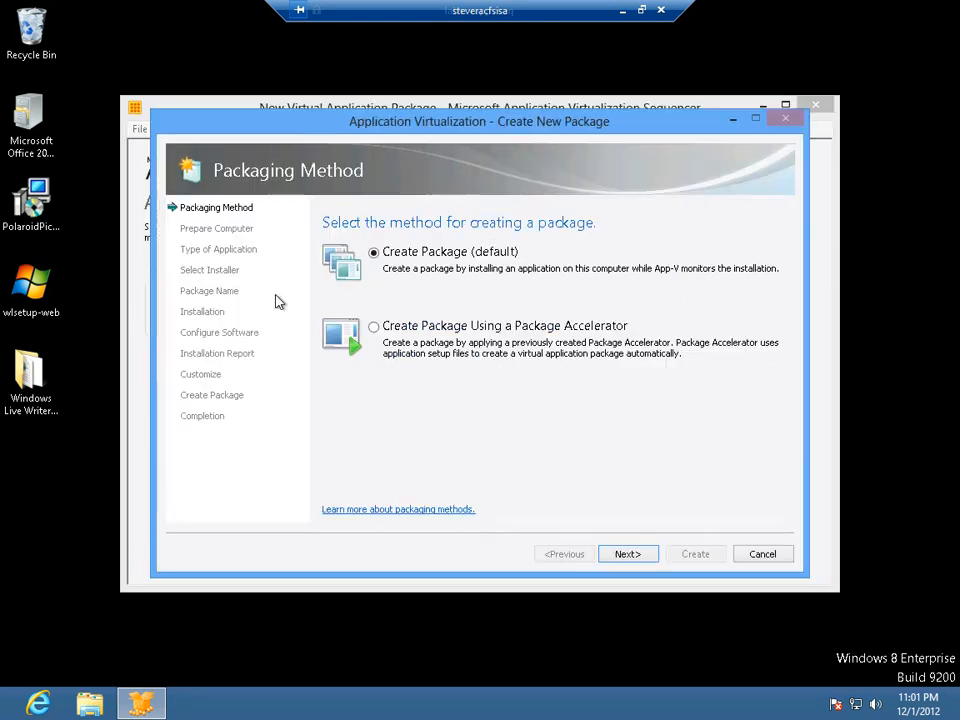
left_click(641, 557)
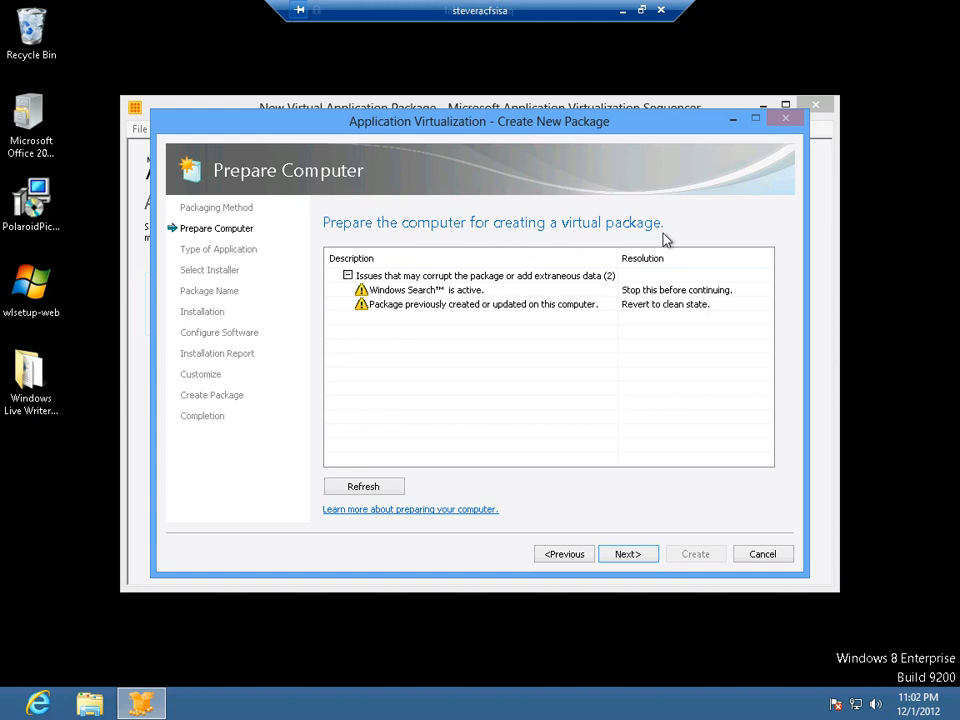
left_click(393, 291)
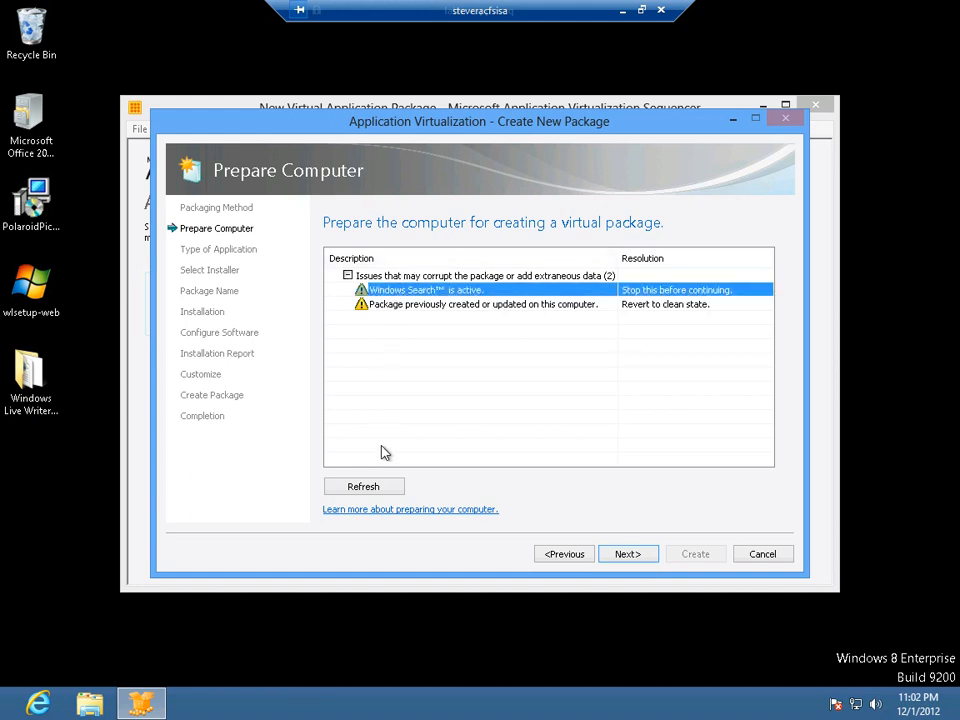
left_click(418, 308)
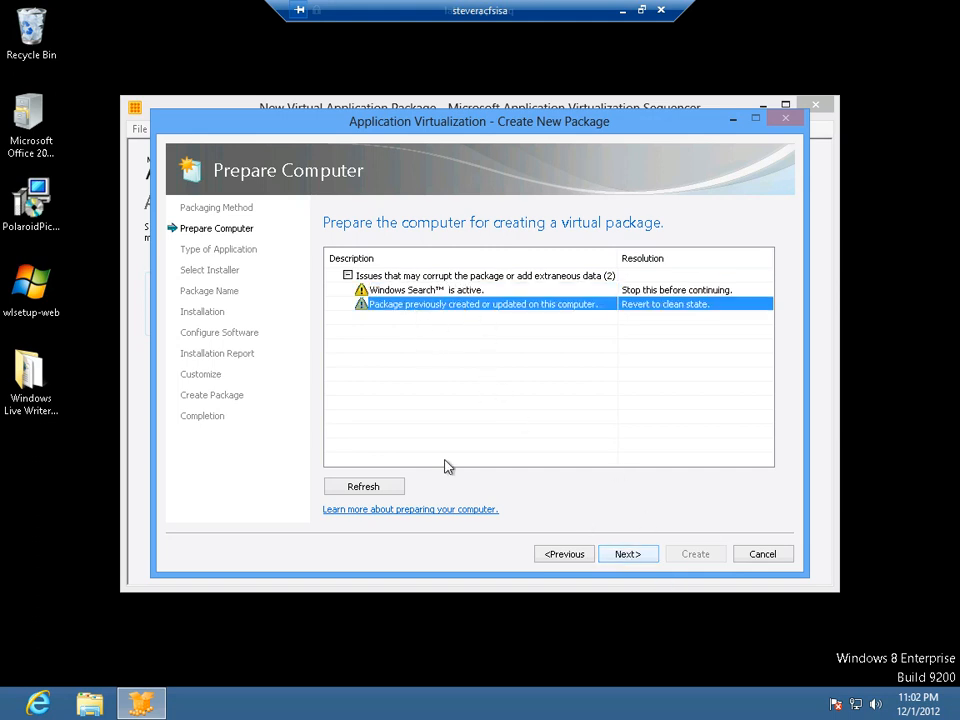
left_click(396, 292)
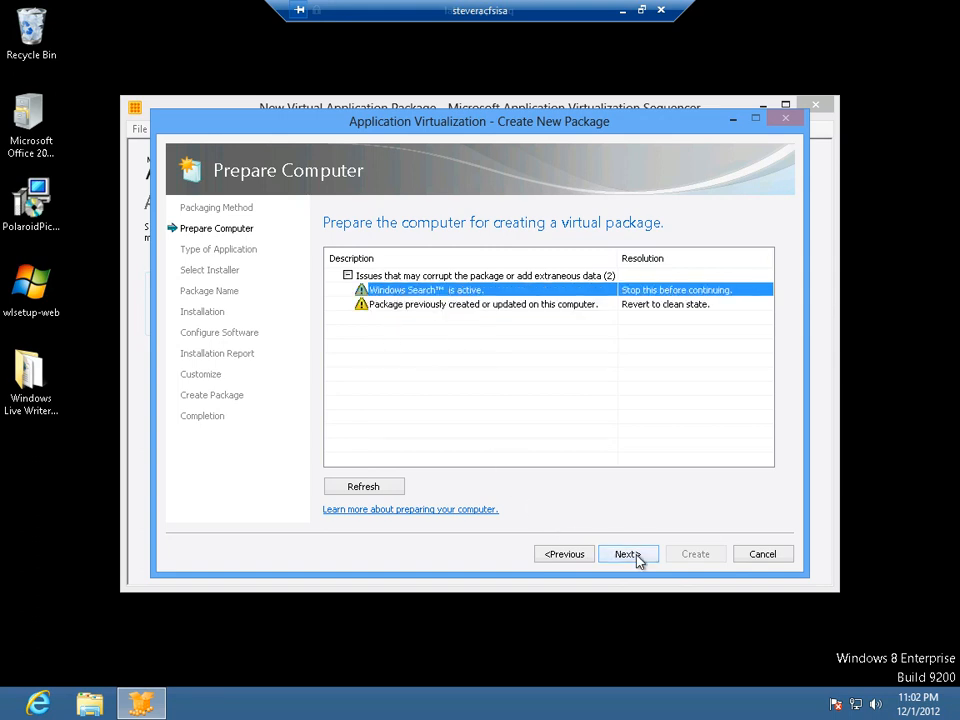
double_click(446, 293)
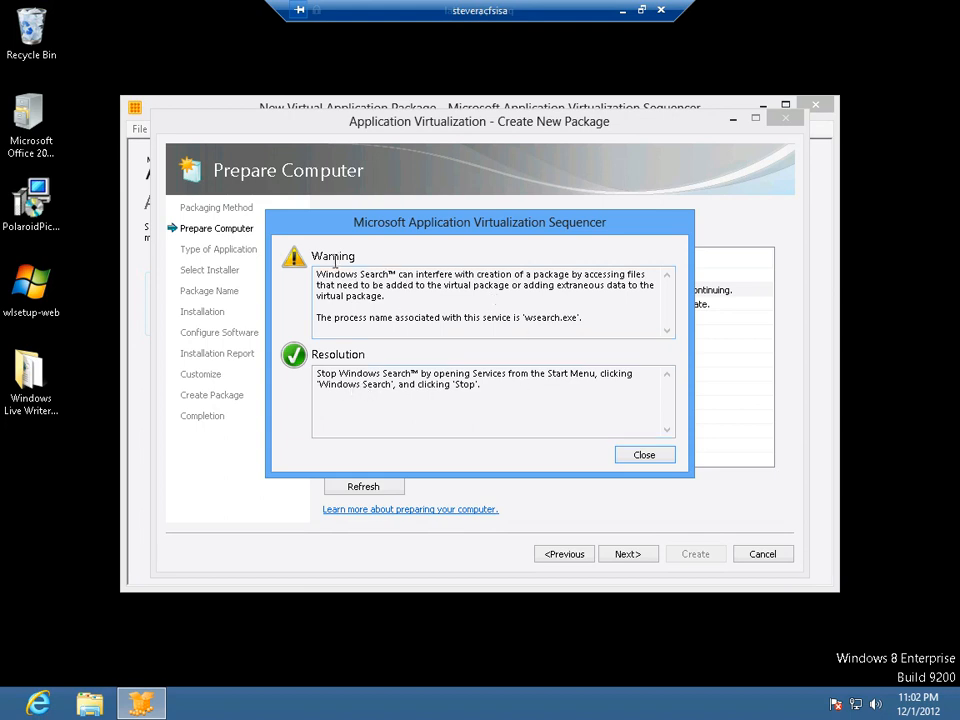
left_click(631, 462)
double_click(447, 305)
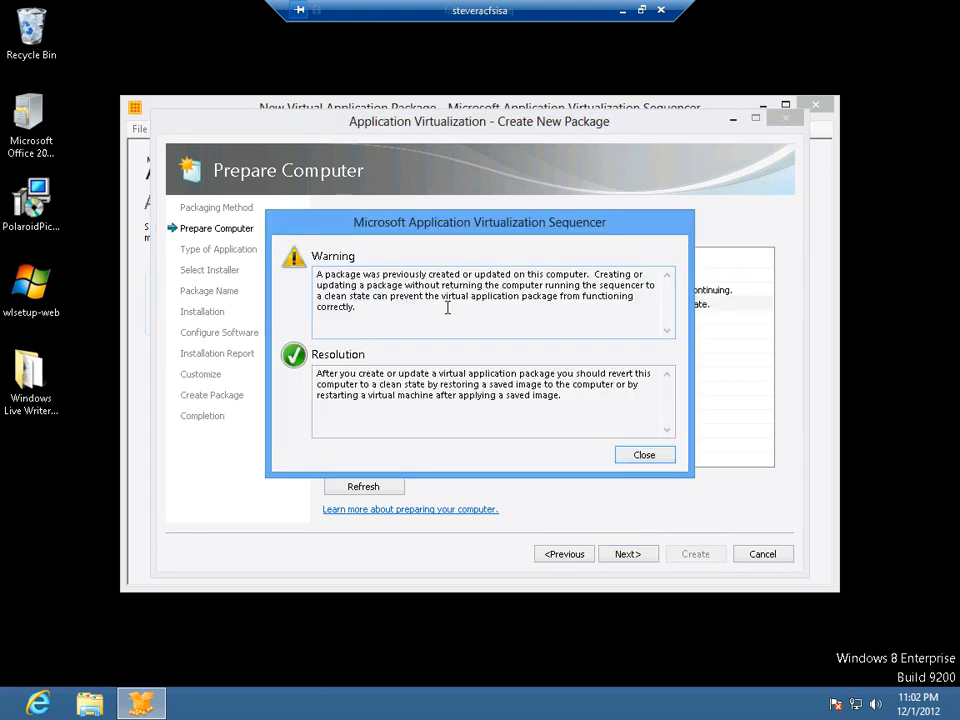
left_click(643, 458)
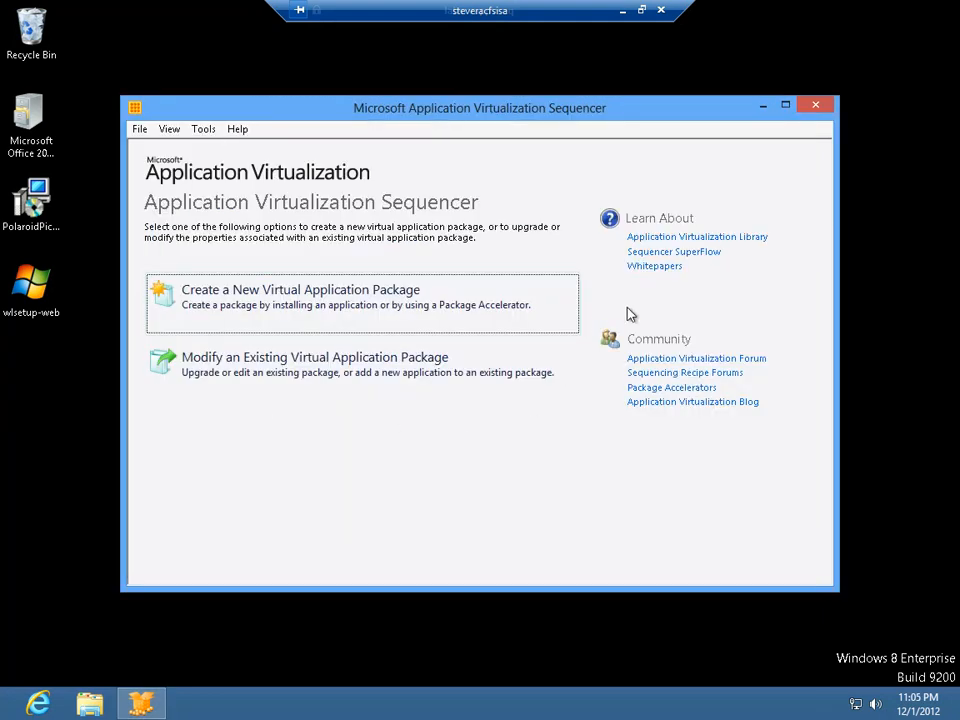
Start a new virtual application package with the default Create Package method and Standard Application type, proceeding to the installer selection
left_click(313, 296)
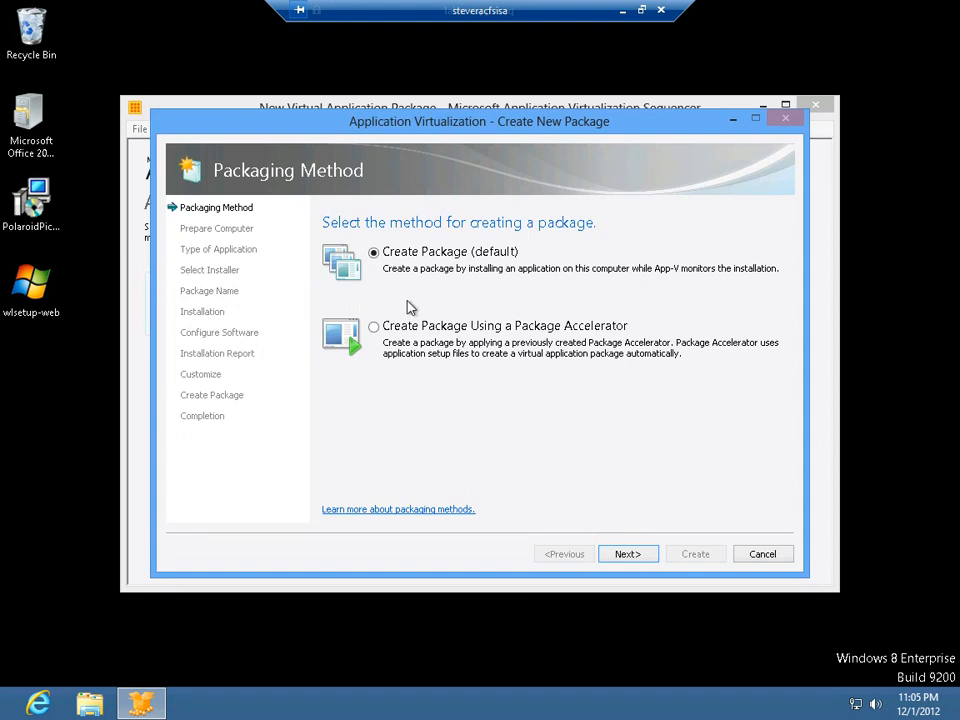
left_click(615, 558)
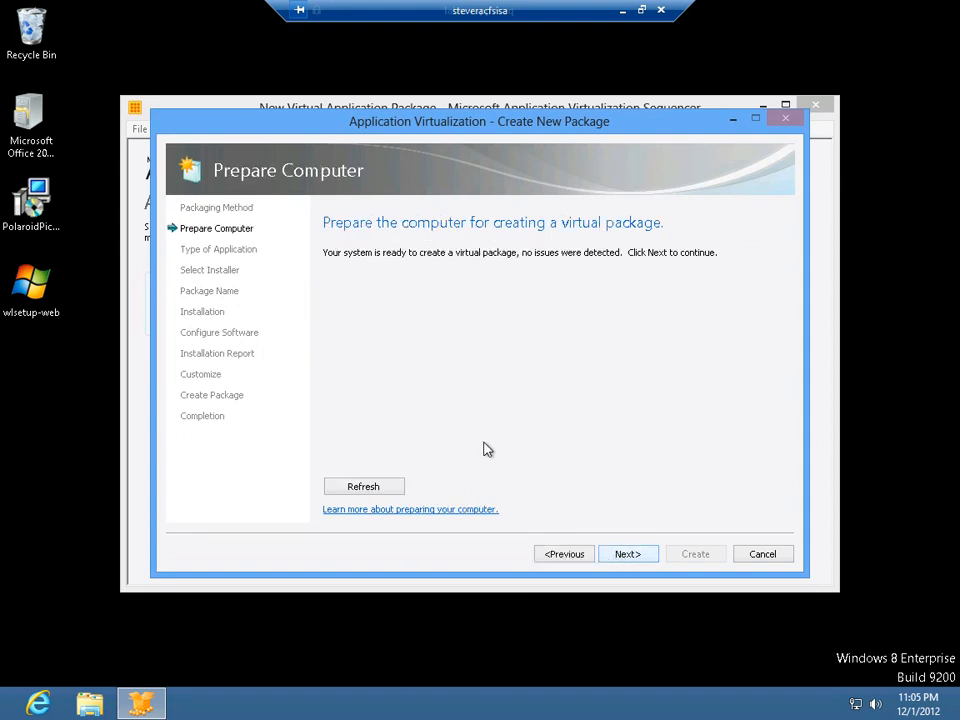
left_click(627, 556)
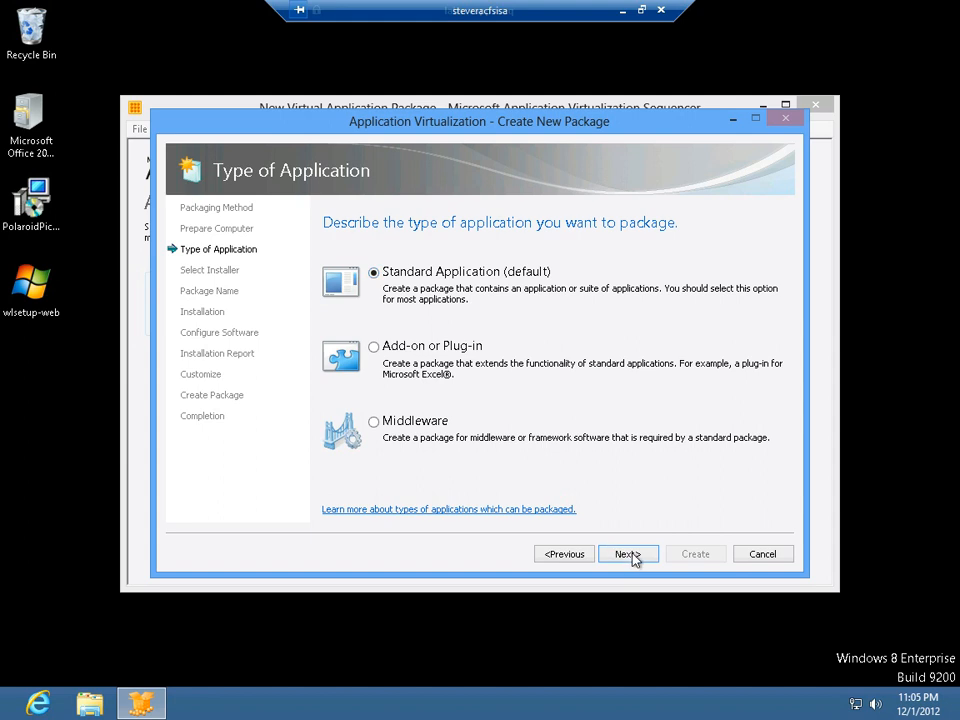
left_click(627, 555)
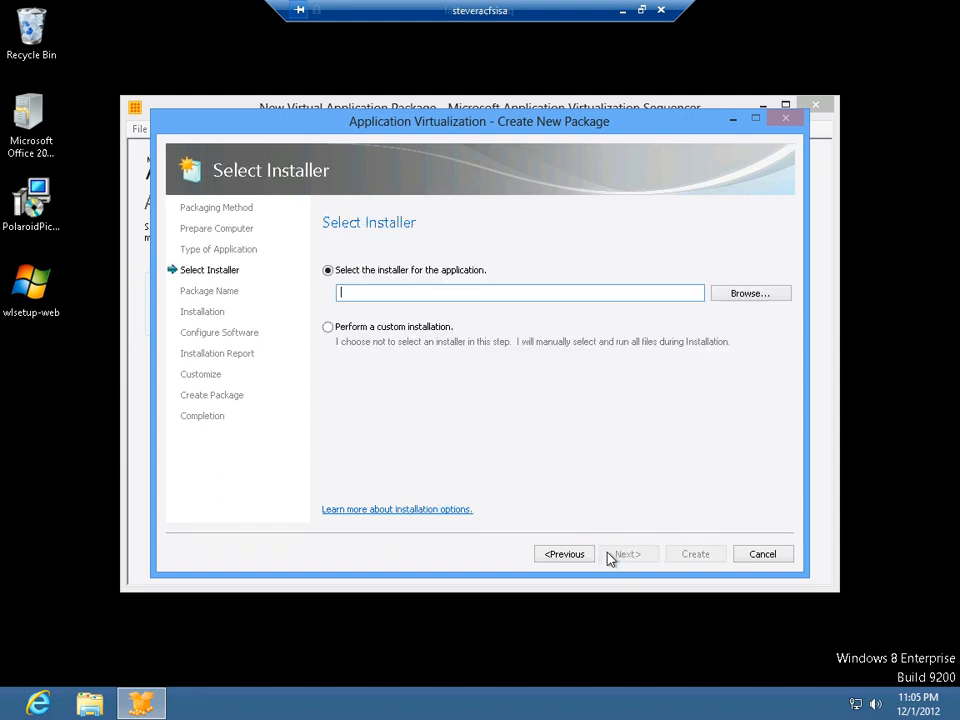
Select wlsetup-web.exe from the Desktop as the application installer and name the virtual application package WIndows LIve standalone
left_click(730, 293)
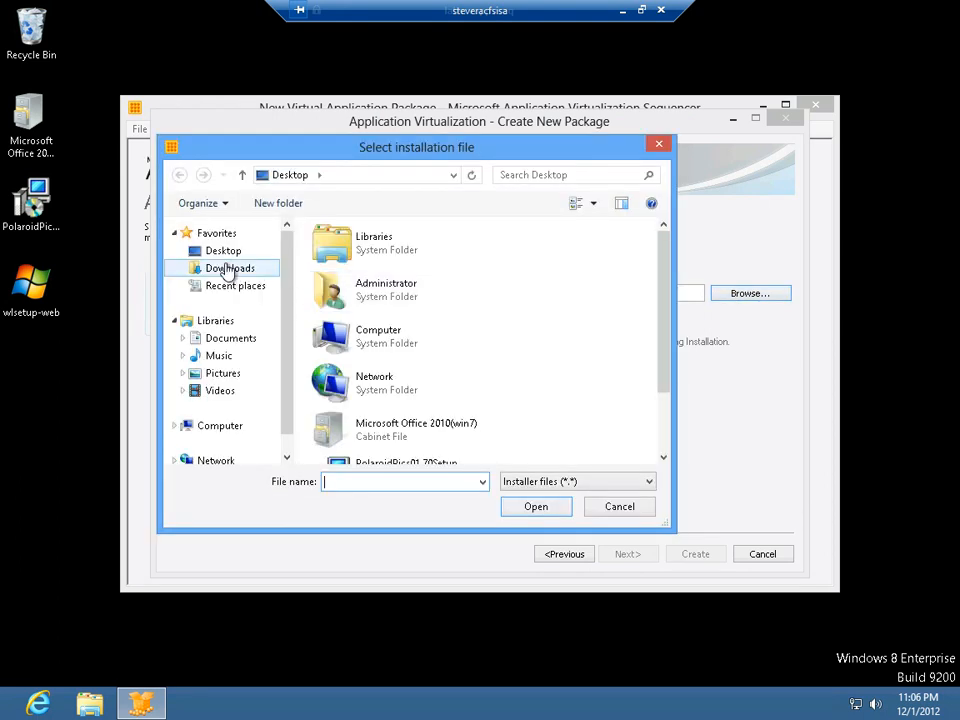
left_click(229, 258)
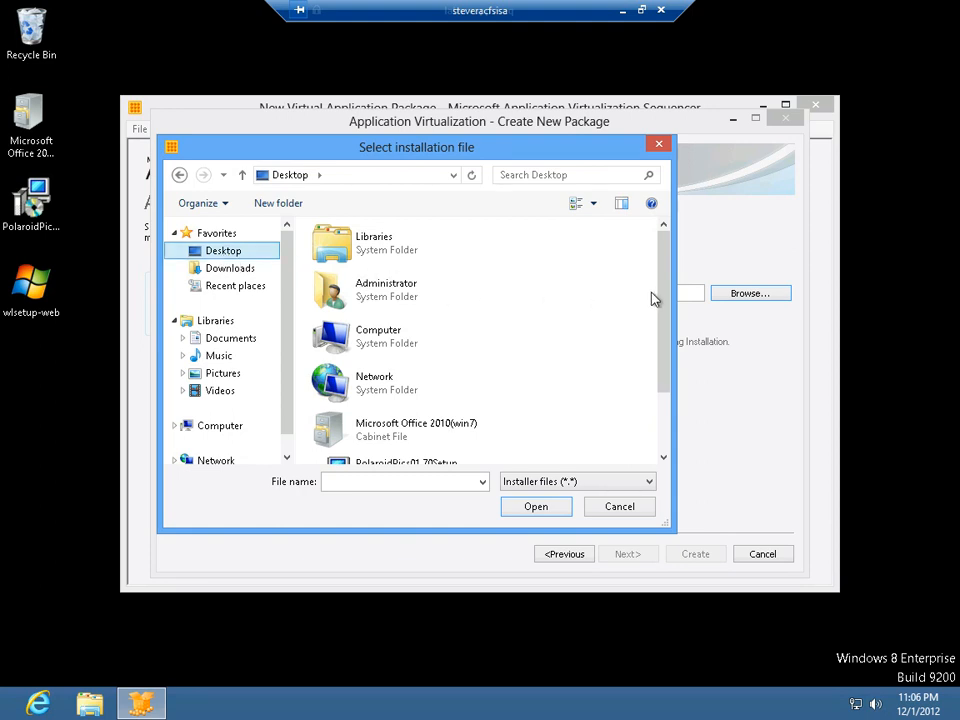
scroll(660, 388, "down", 2)
left_click(393, 438)
left_click(536, 507)
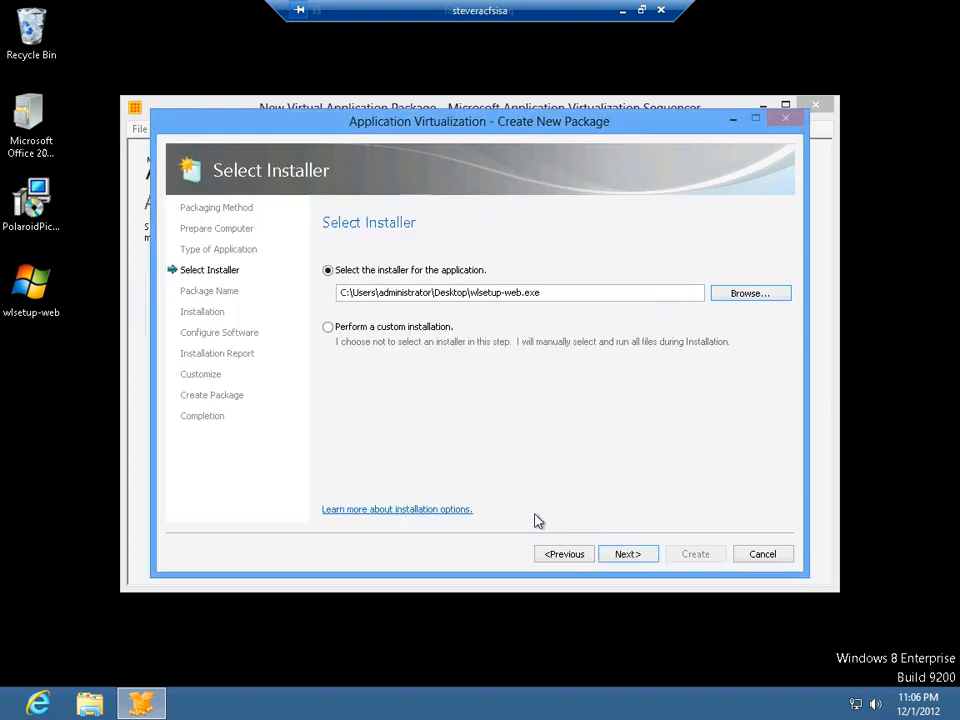
left_click(626, 555)
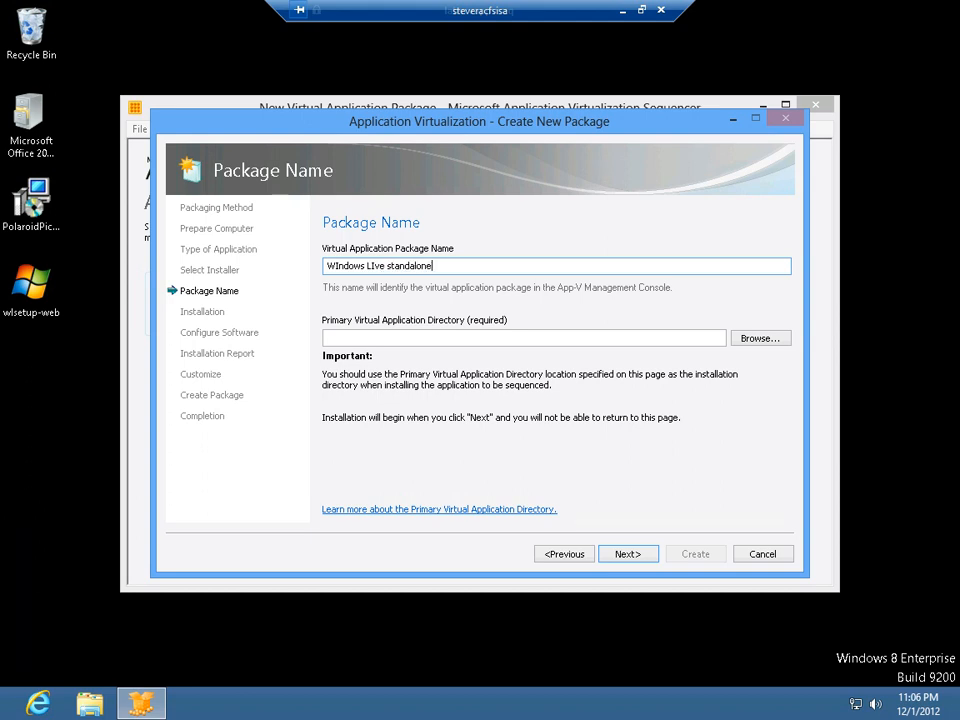
Create a Windows Live folder in C:\Program Files (x86) and set it as the primary virtual application directory
left_click(425, 337)
left_click(760, 339)
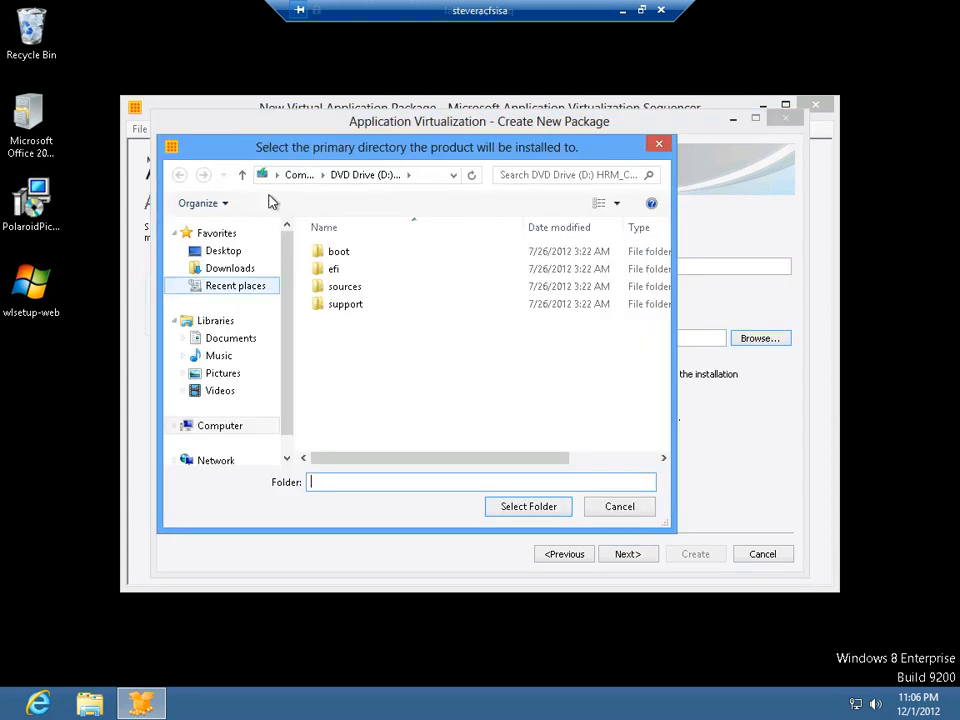
left_click(296, 176)
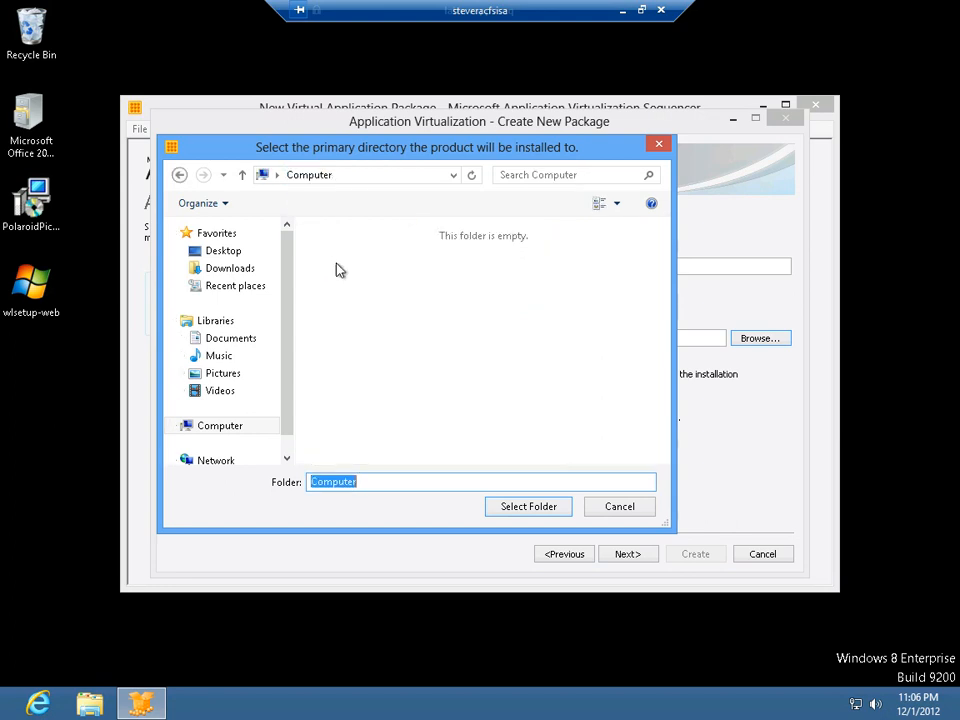
double_click(367, 268)
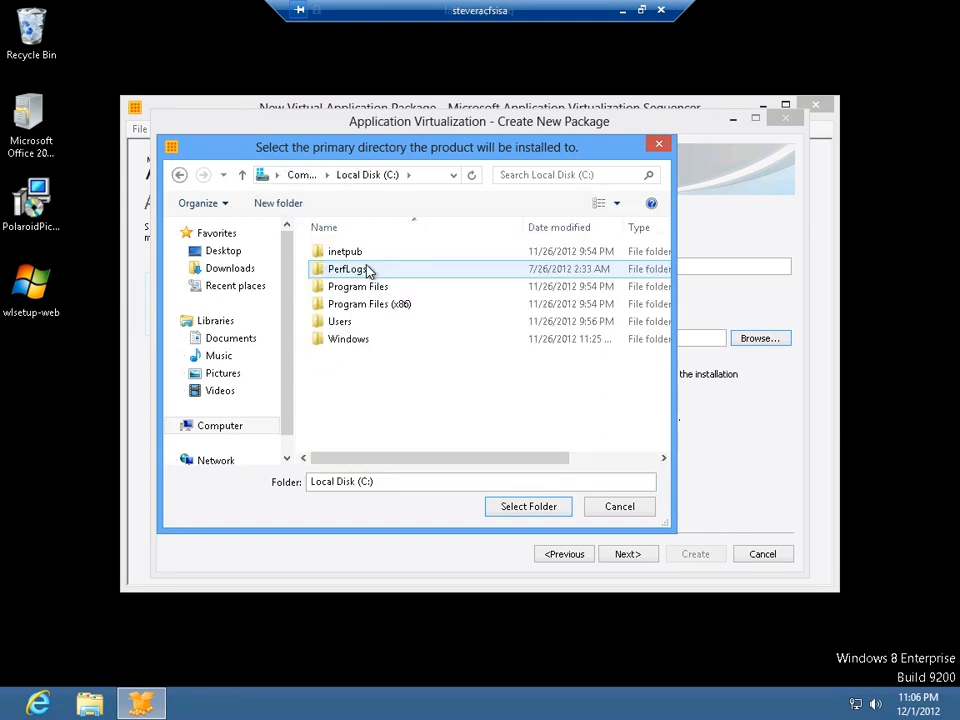
double_click(365, 311)
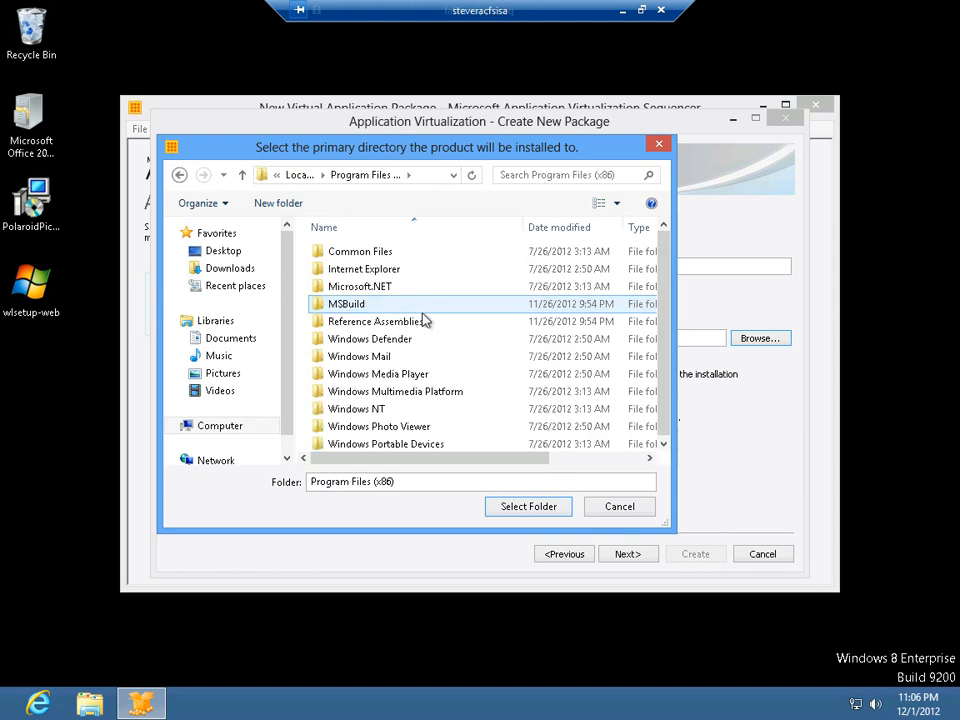
right_click(461, 322)
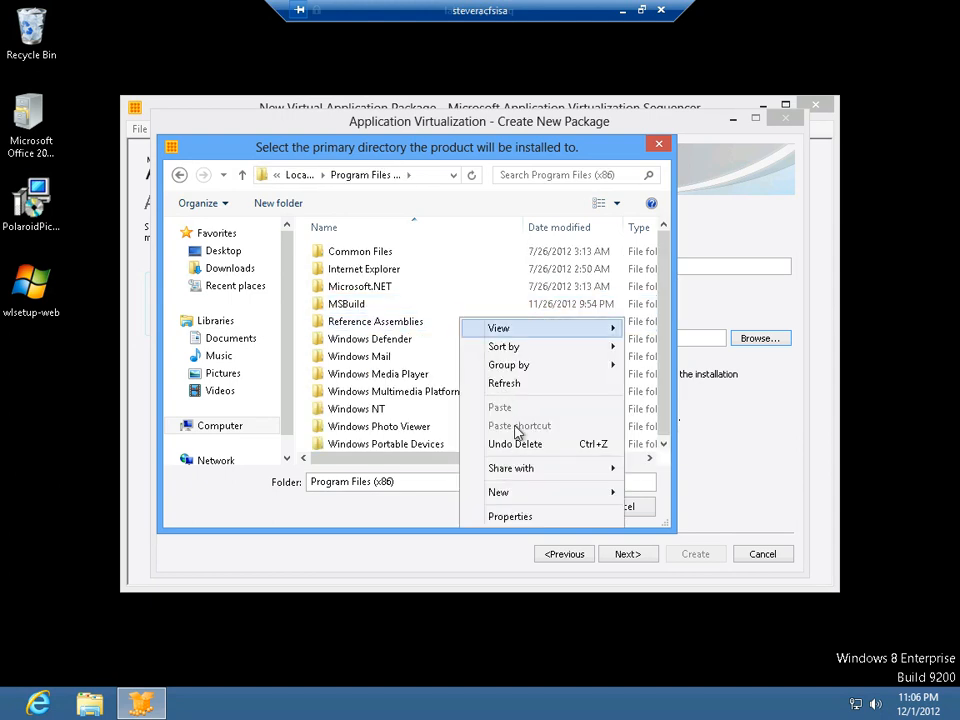
mouse_move(604, 497)
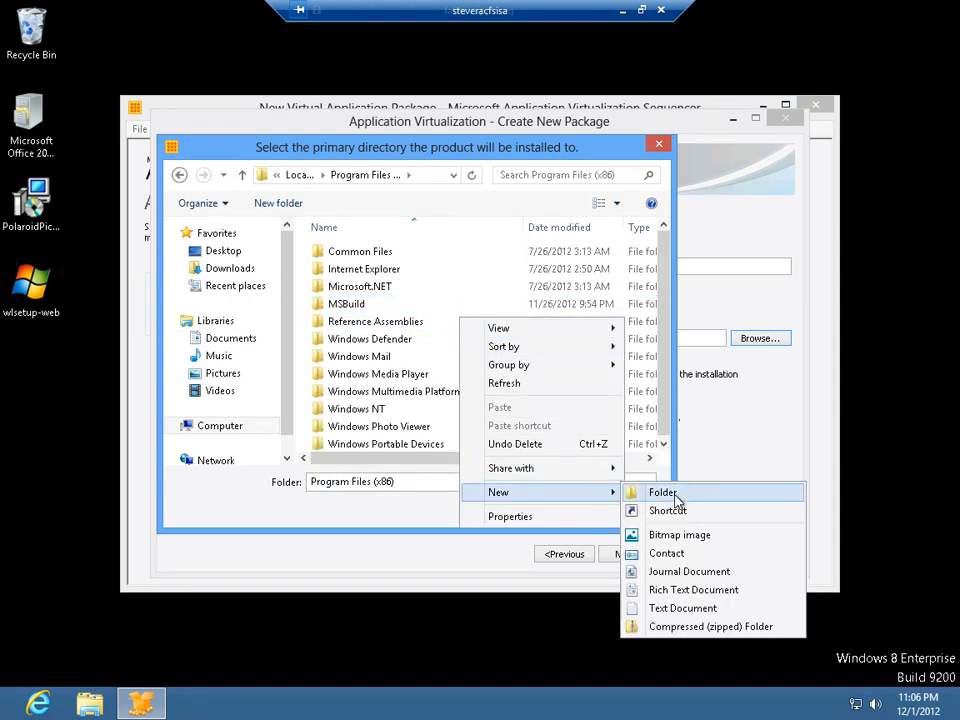
left_click(638, 490)
type("Win")
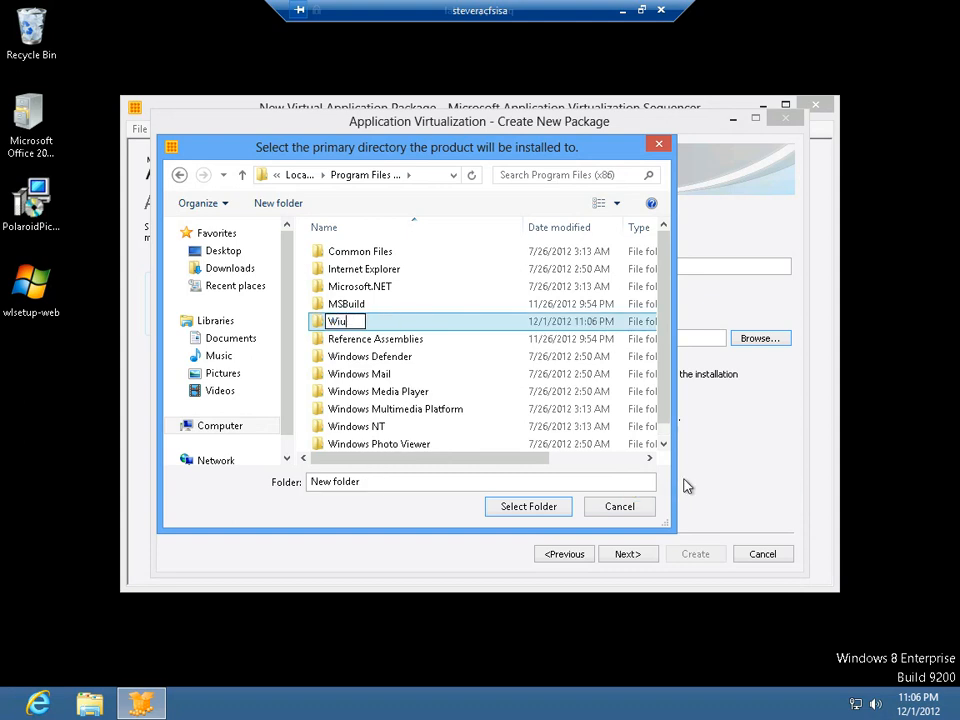
type("dows Live")
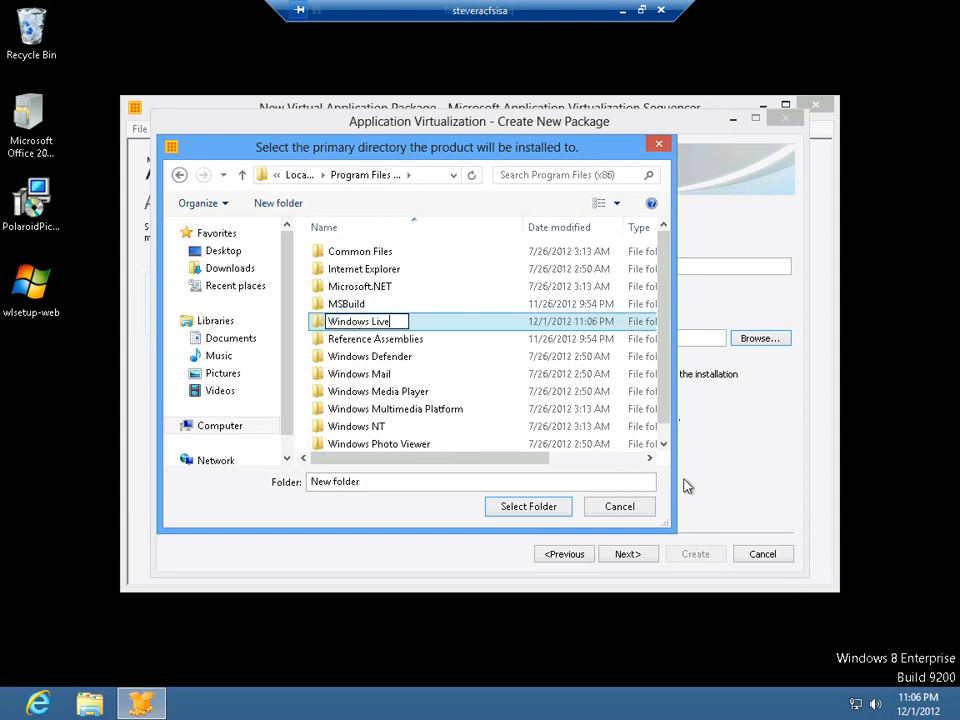
key("Return")
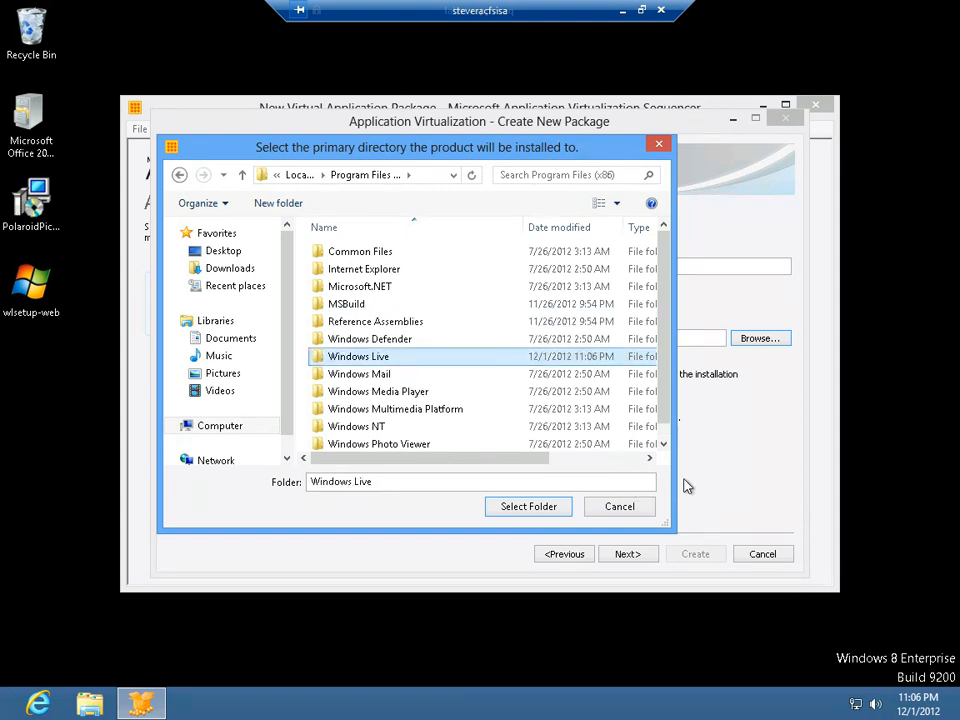
left_click(556, 515)
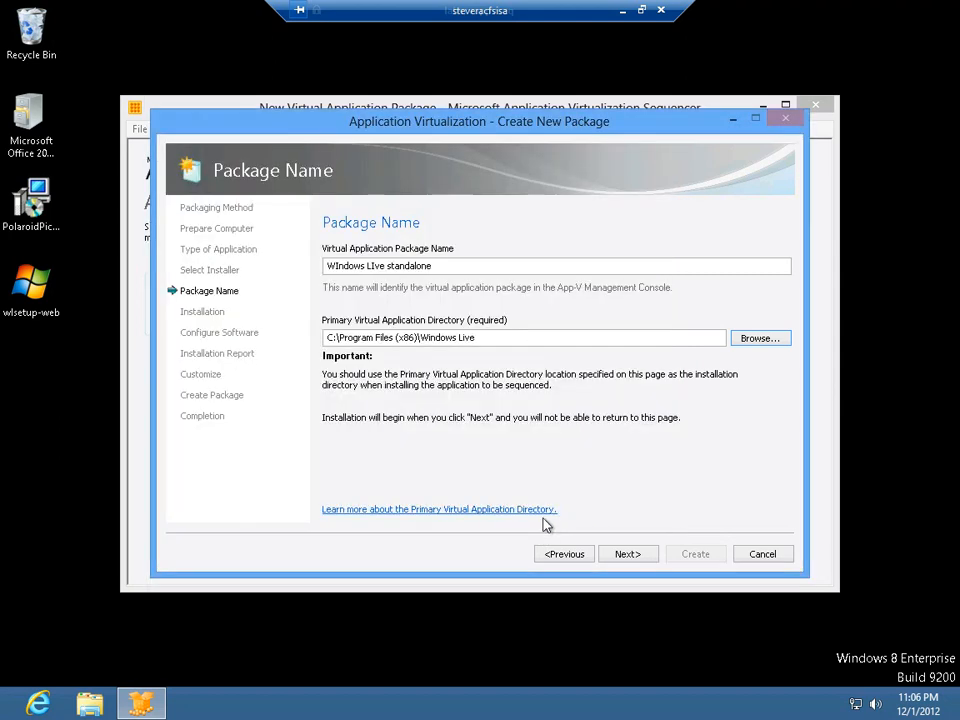
Start the monitored installation, allow wlsetup-web.exe to run despite SmartScreen, and install only Writer from the Windows Live programs
left_click(628, 555)
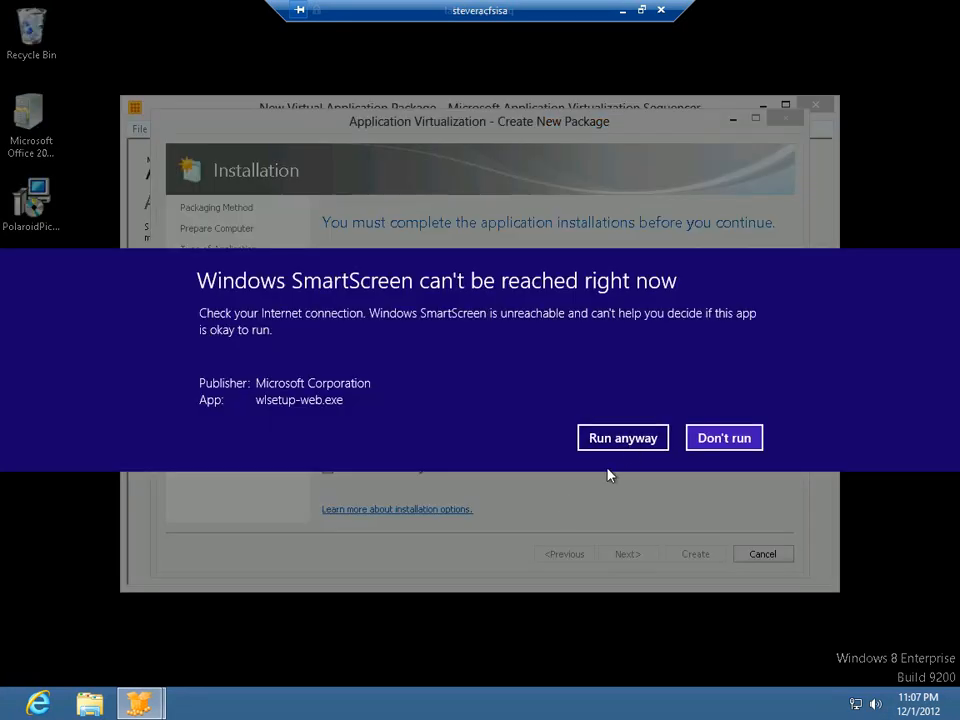
left_click(610, 440)
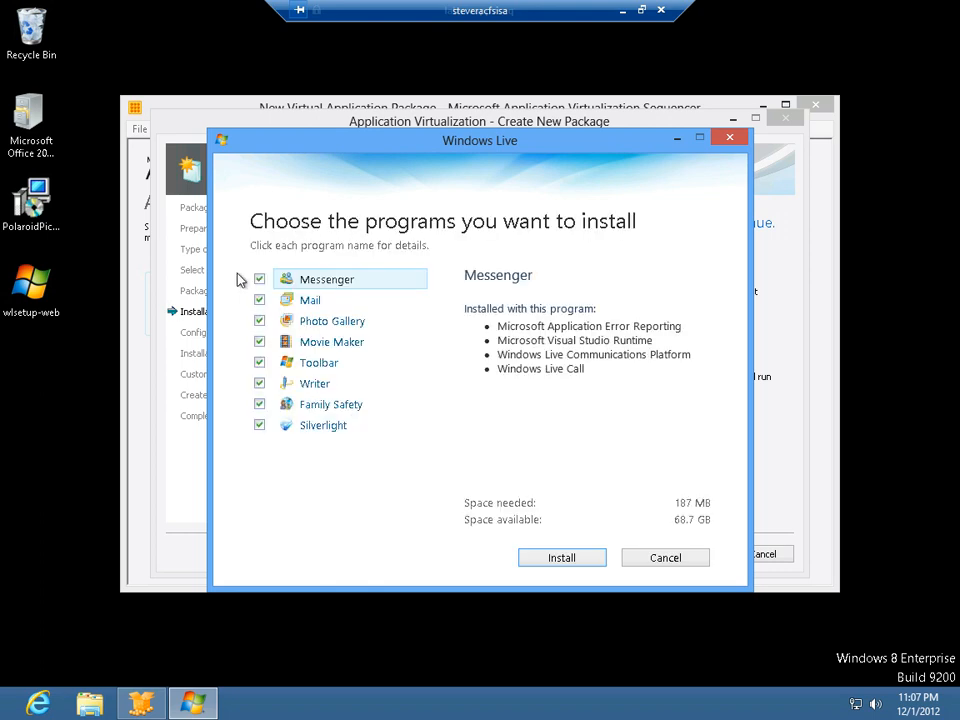
left_click(259, 281)
left_click(259, 301)
left_click(259, 321)
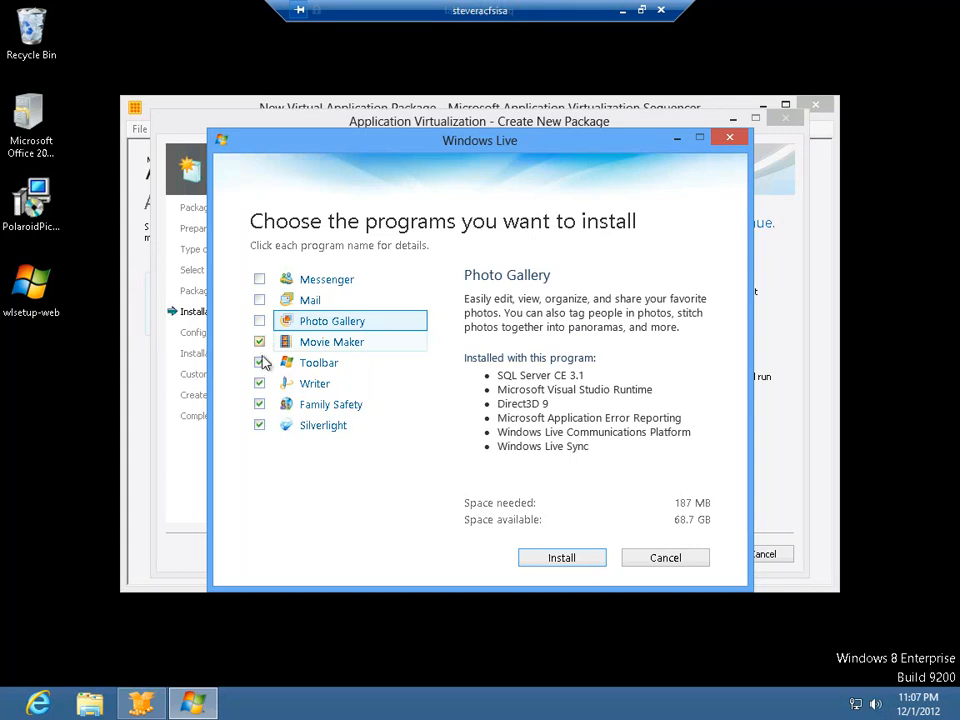
left_click(259, 342)
left_click(259, 363)
left_click(259, 404)
left_click(260, 425)
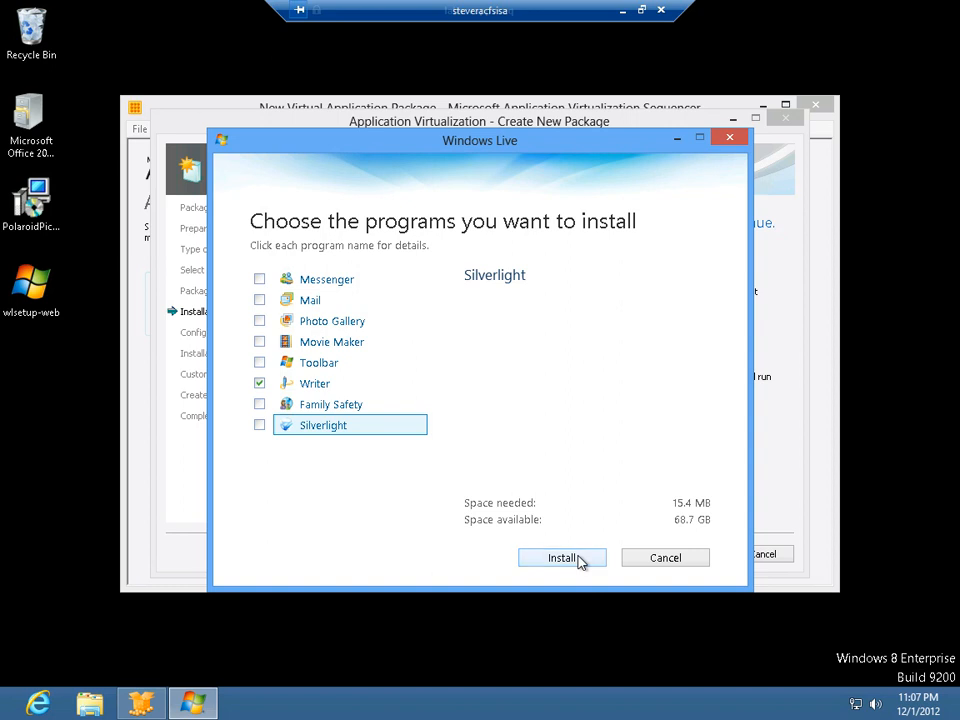
left_click(579, 561)
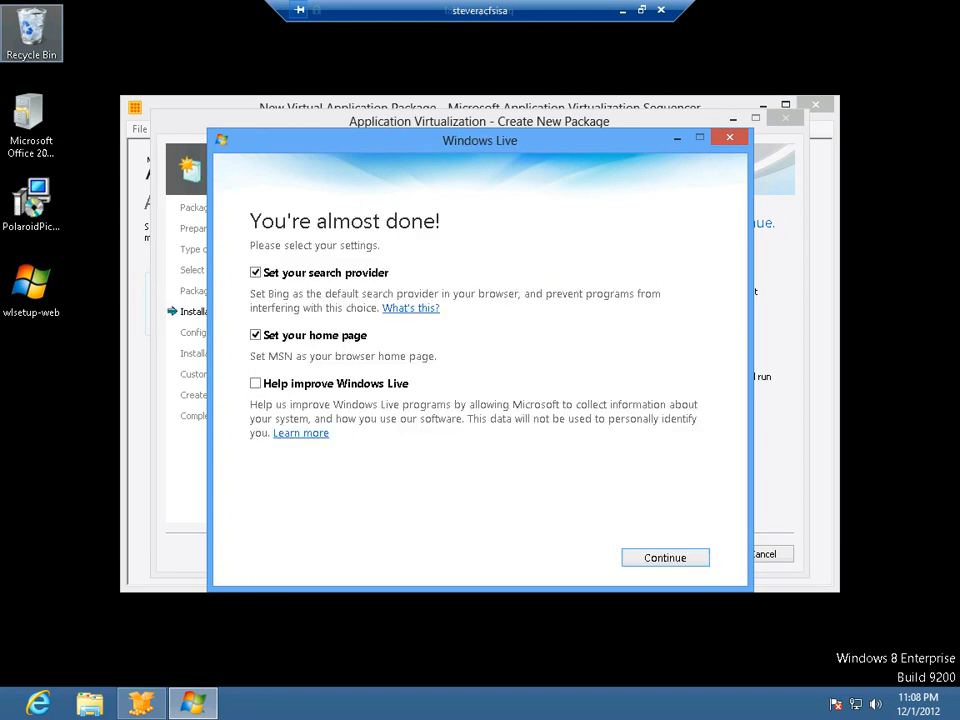
Decline the search provider and home page settings and finish the Windows Live installer
left_click(255, 274)
left_click(255, 336)
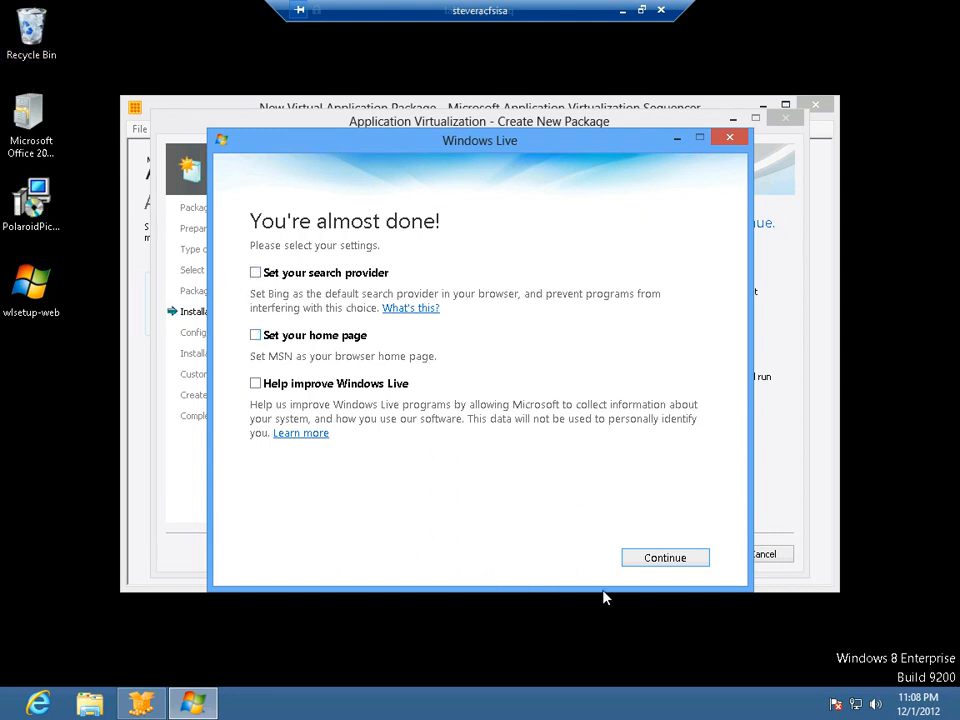
left_click(652, 560)
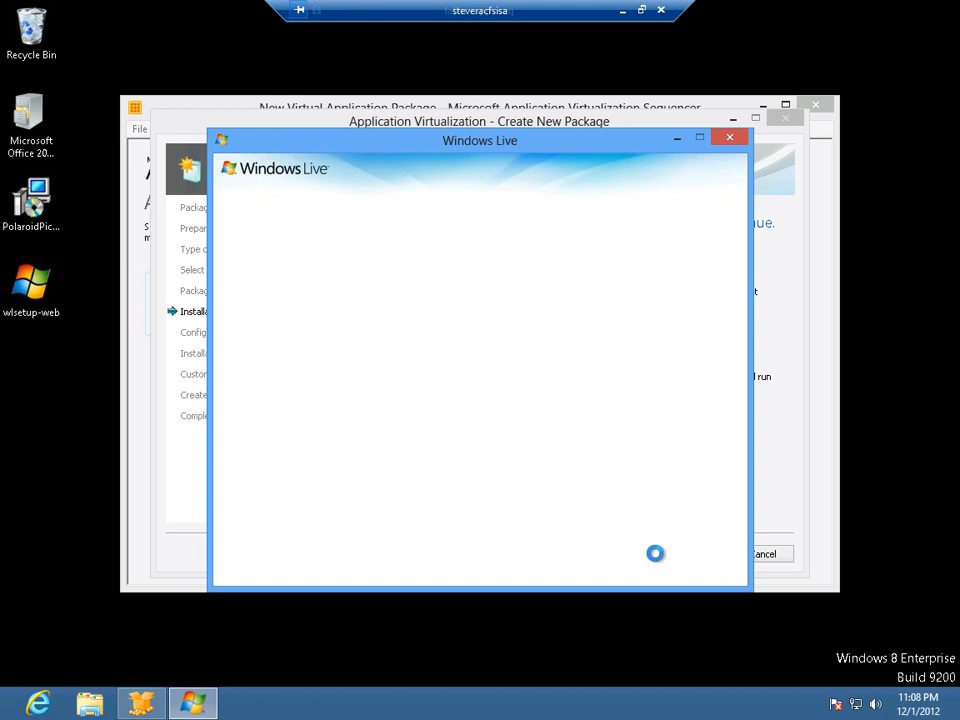
left_click(673, 561)
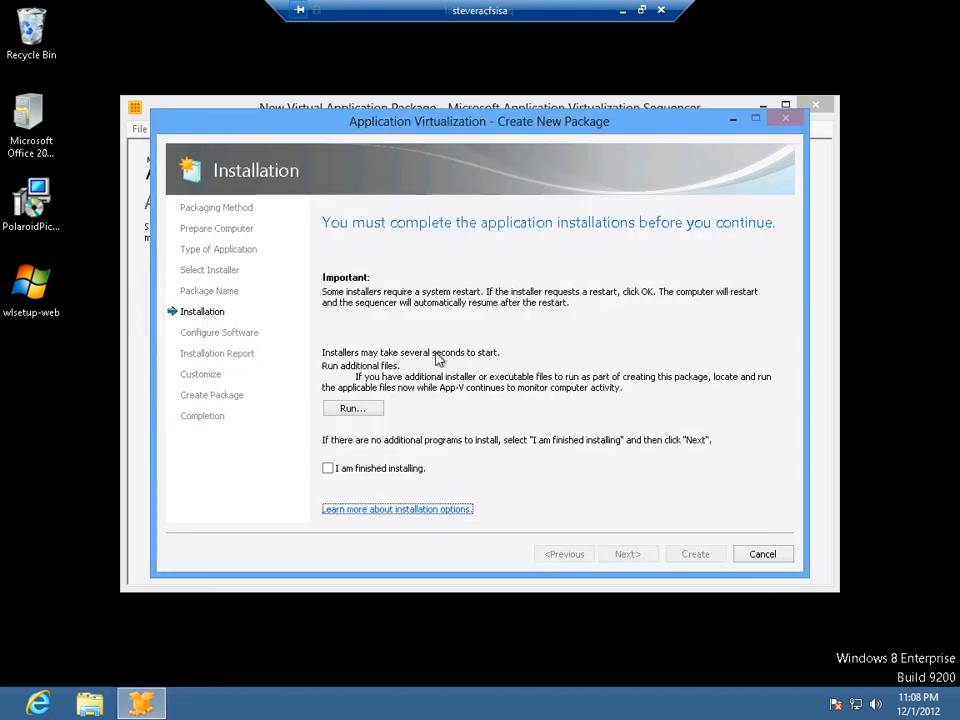
Mark the installation as finished and proceed to the installation report without running Windows Live Writer for first-use tasks
left_click(333, 470)
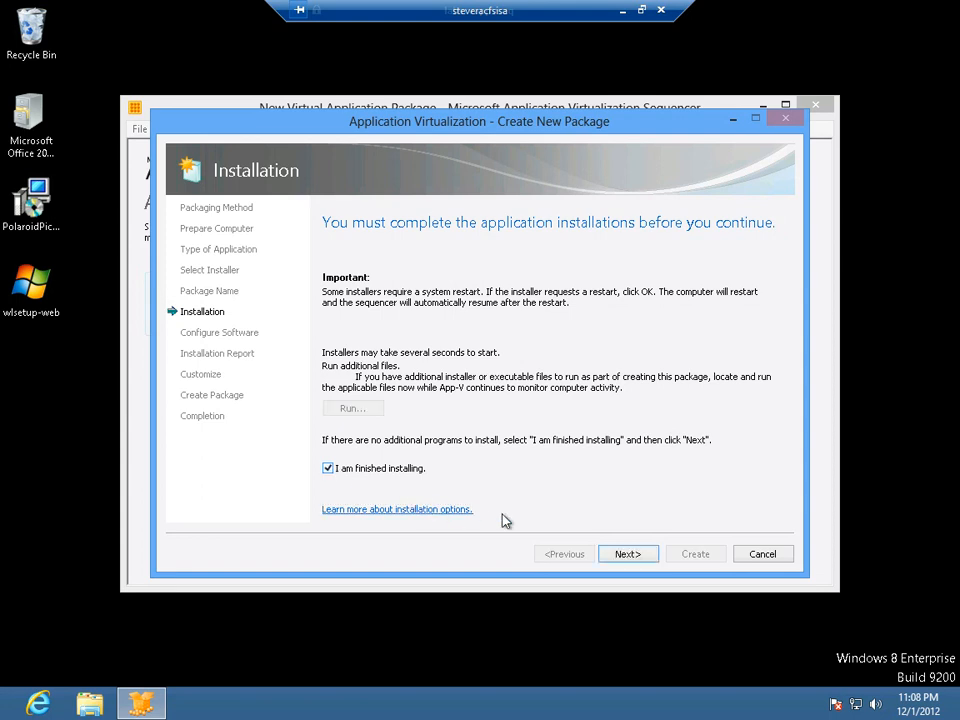
left_click(627, 559)
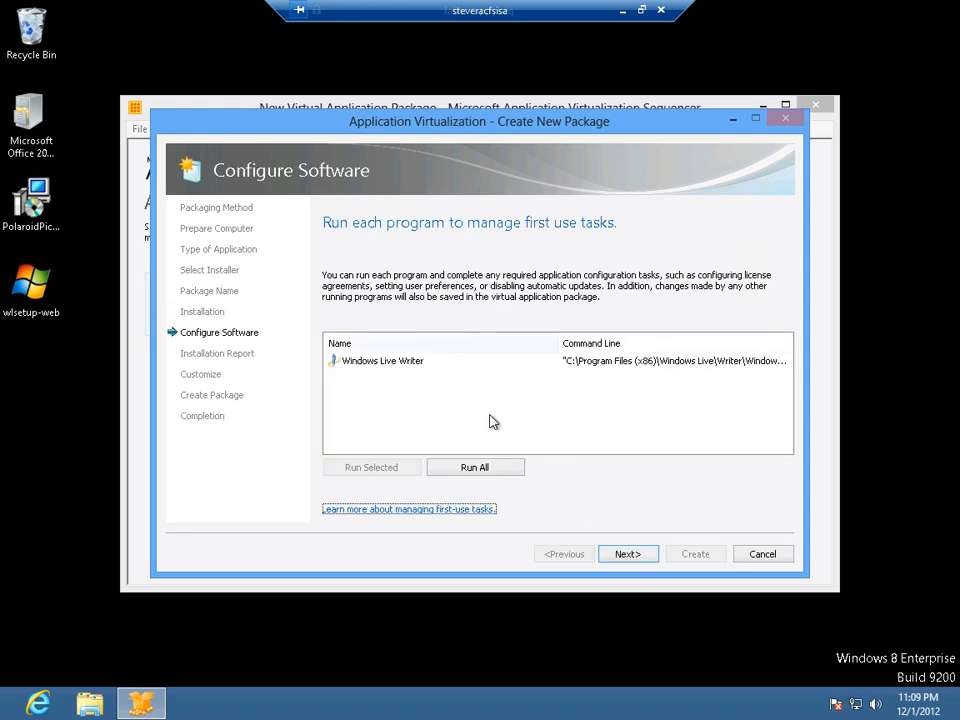
left_click(641, 551)
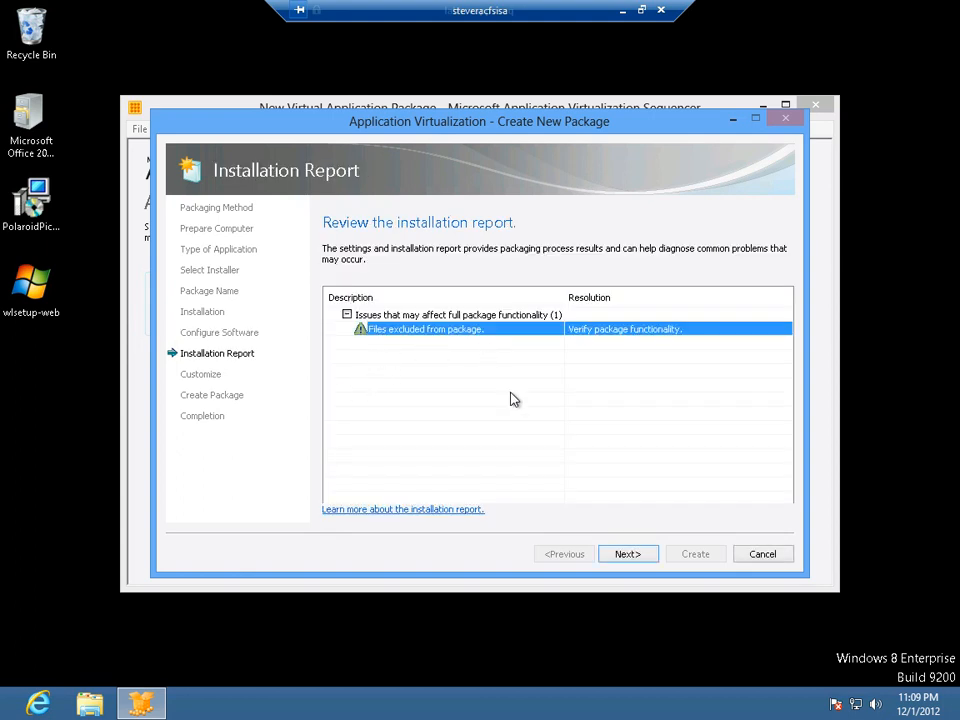
Create a basic virtual application package, saving it now to the default Desktop location, and close the completed wizard
left_click(625, 555)
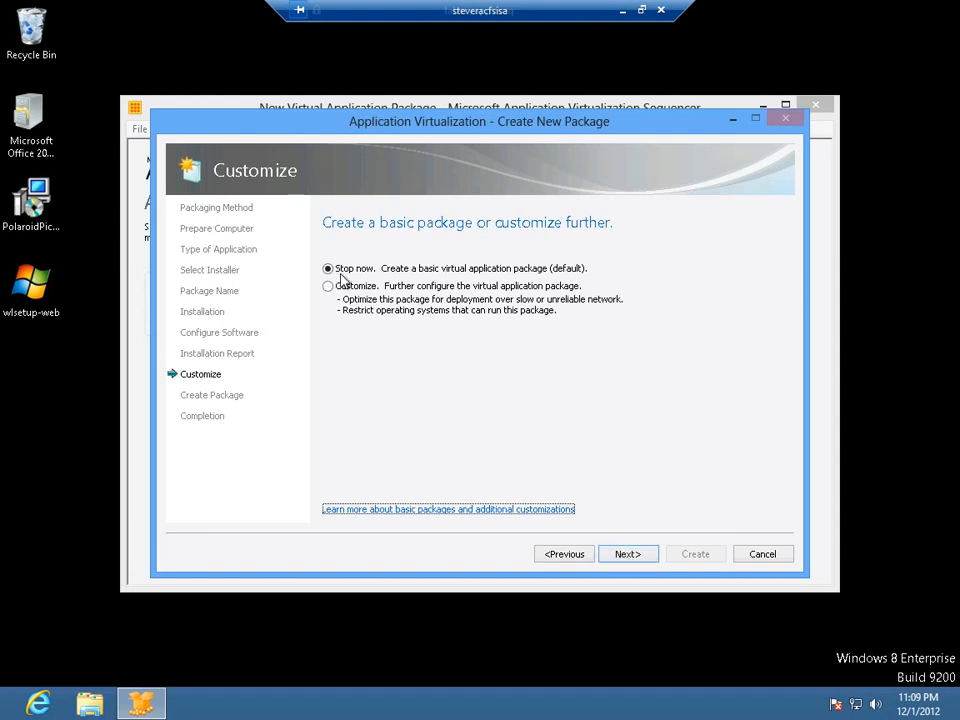
left_click(621, 561)
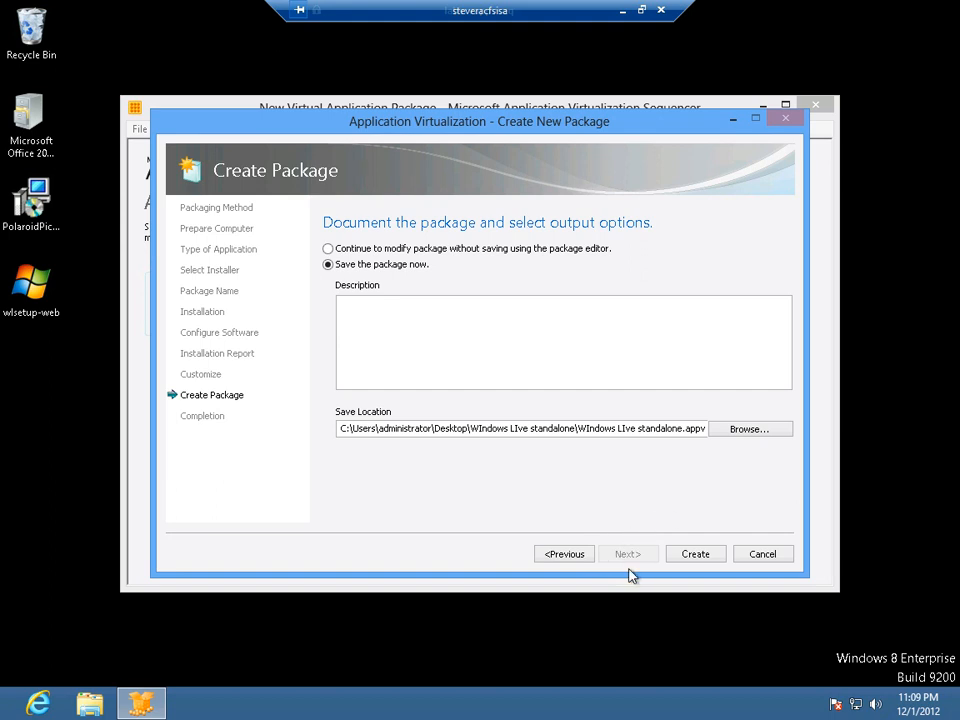
left_click(695, 556)
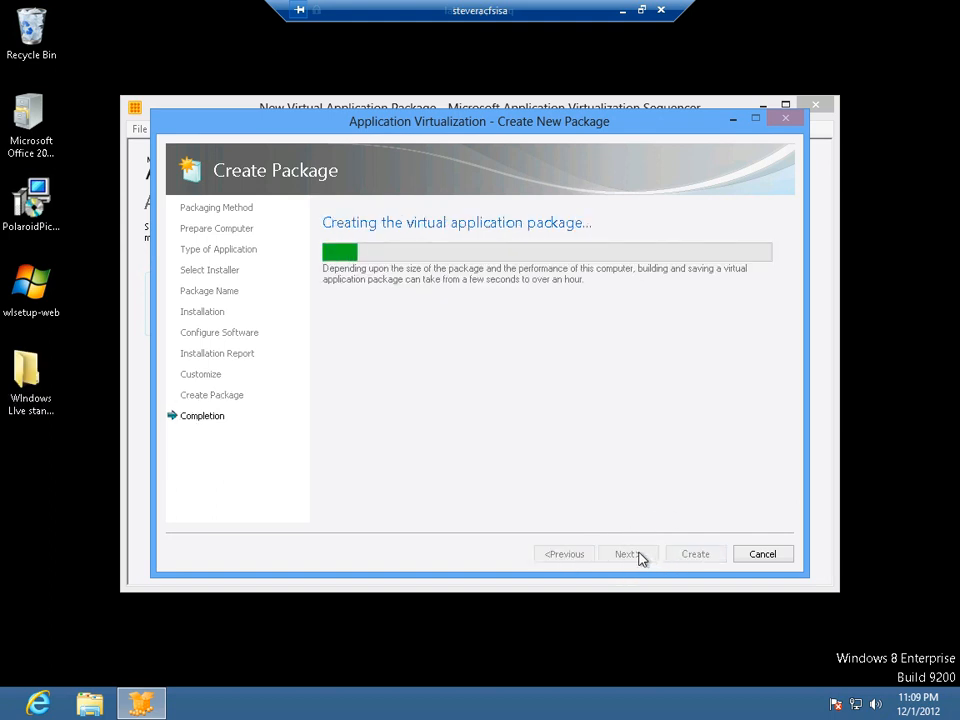
left_click(57, 388)
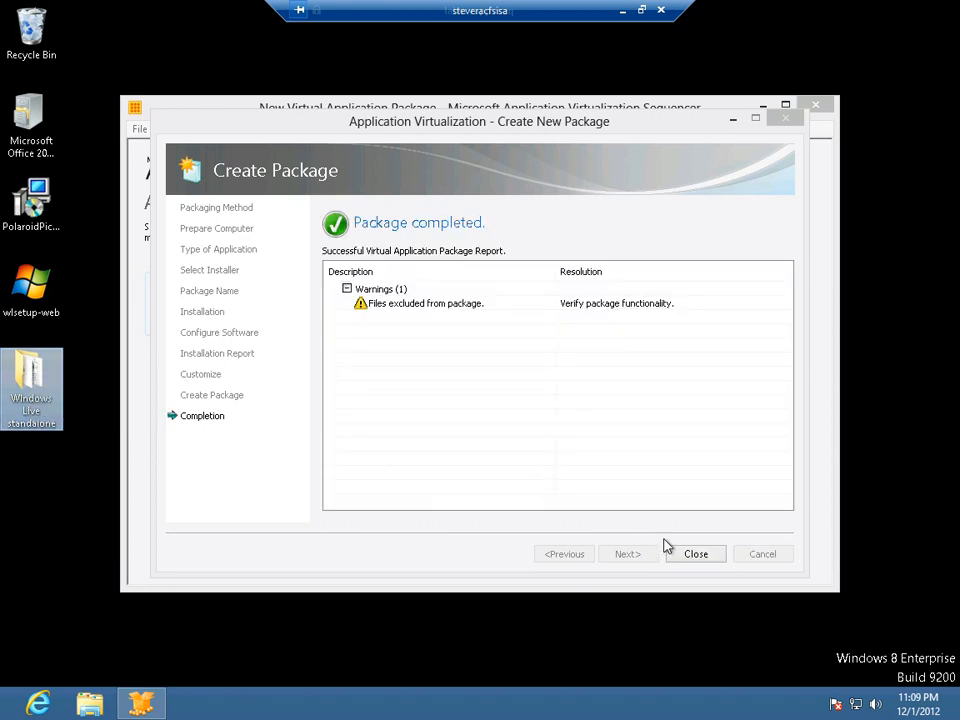
left_click(696, 556)
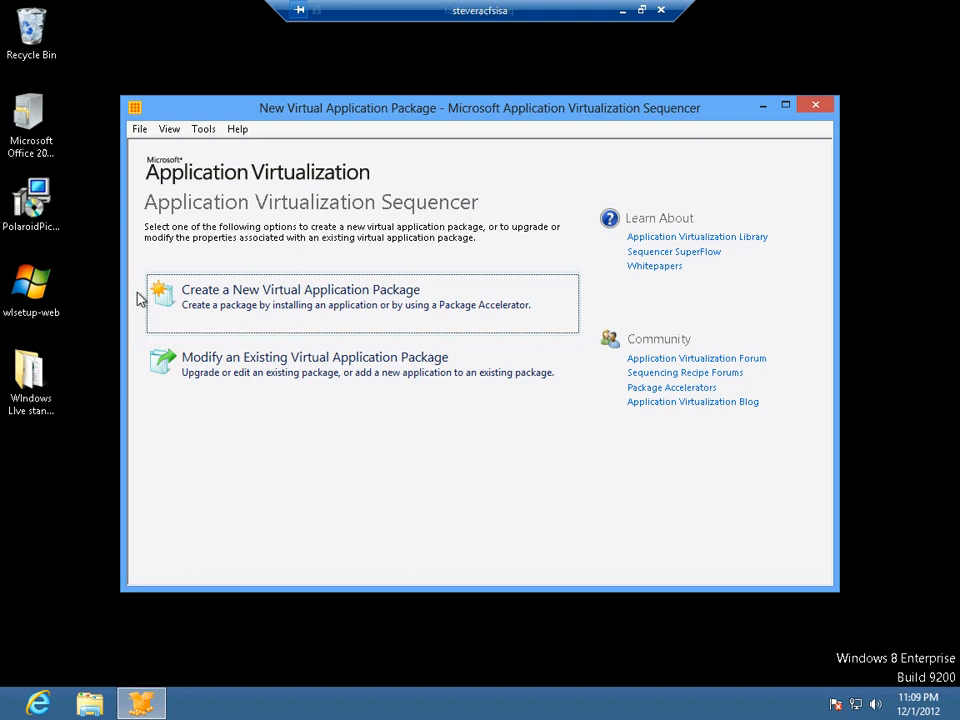
Start another package with the default Create Package method and the Add-on or Plug-in application type, proceeding to the installer selection
left_click(209, 297)
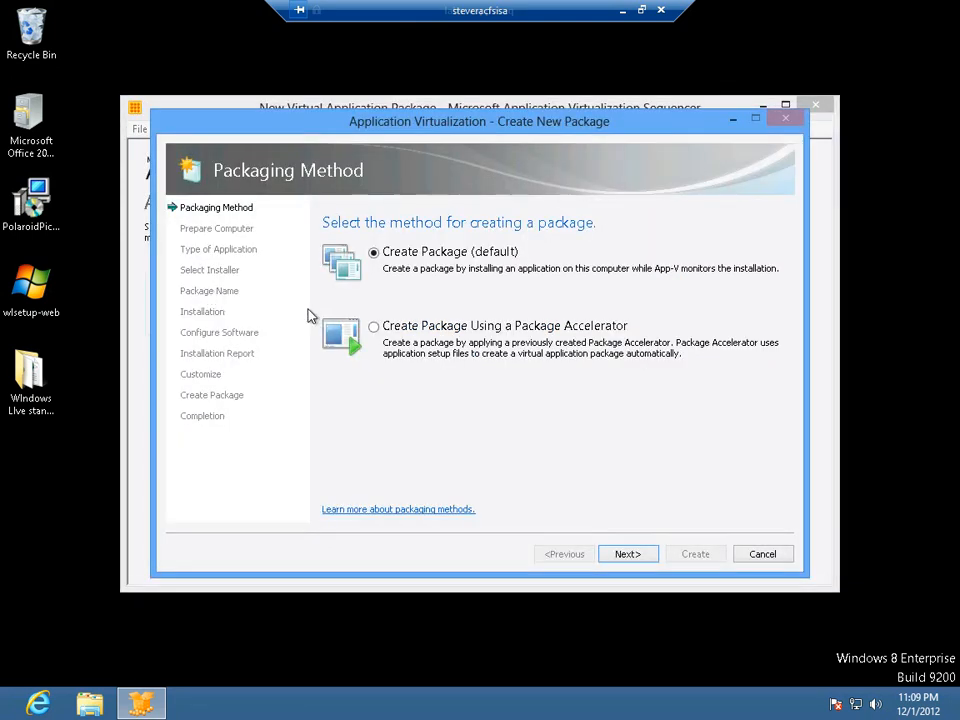
left_click(622, 556)
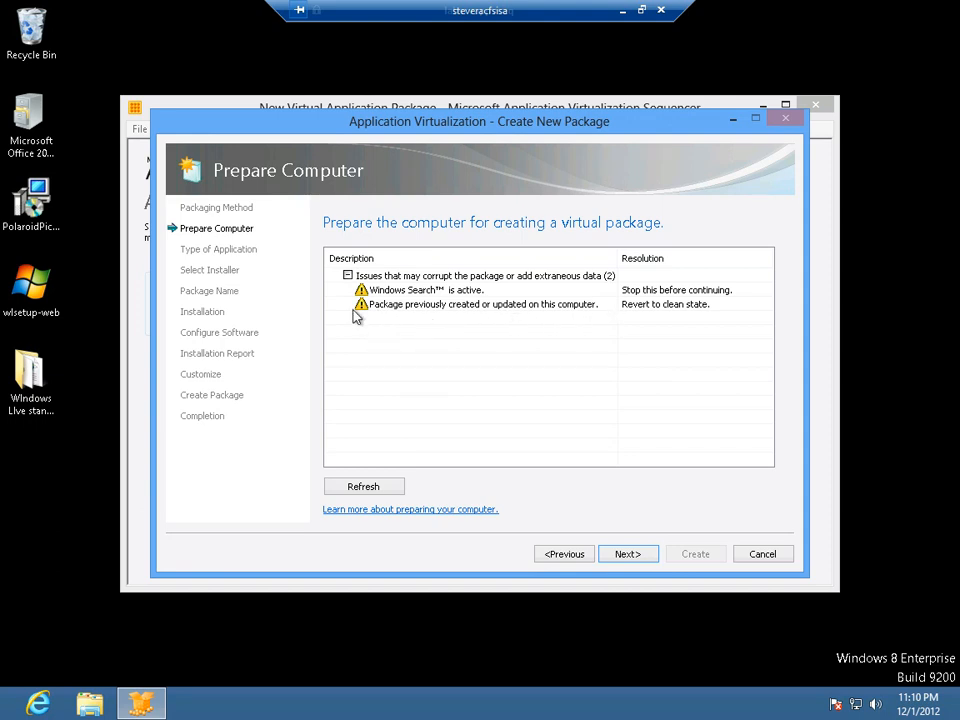
left_click(616, 555)
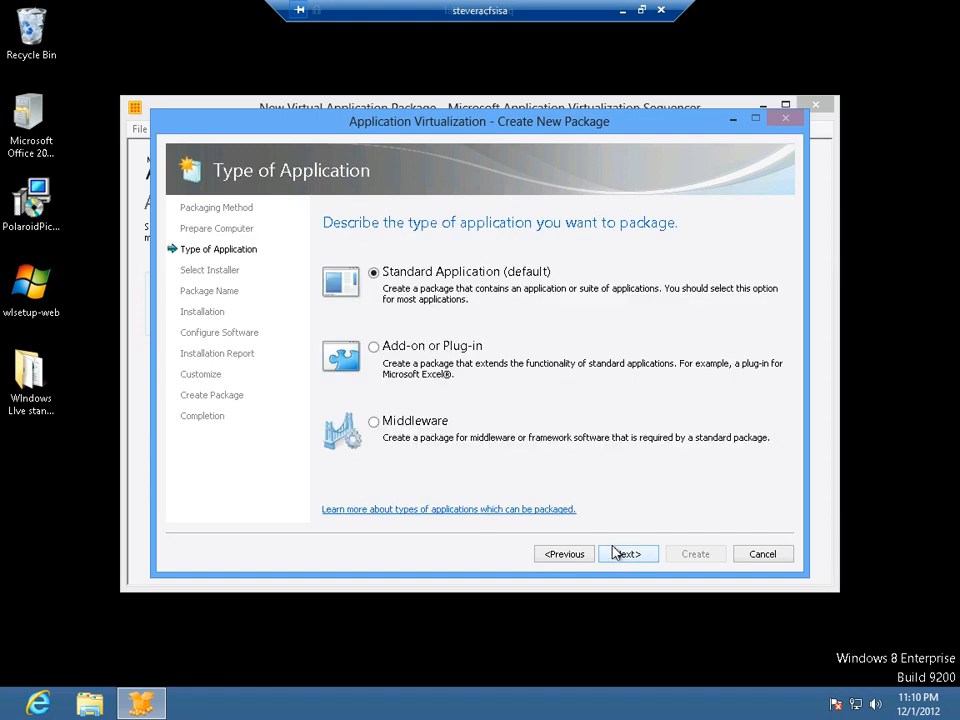
left_click(433, 350)
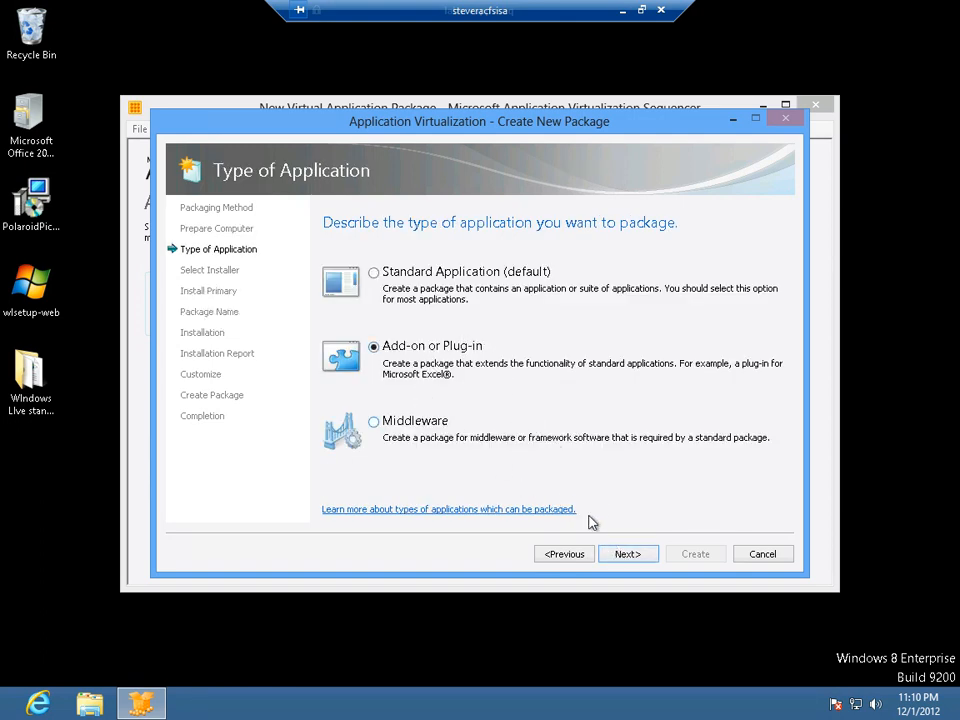
left_click(639, 558)
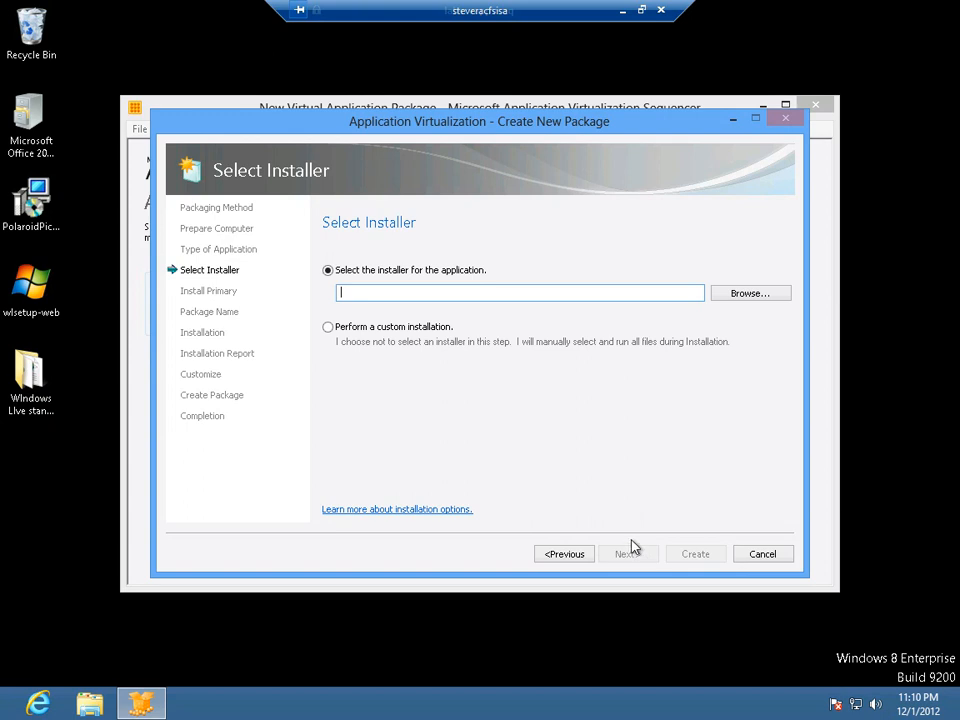
Select PolaroidPics01.70Setup.msi on the Desktop as the plug-in's installer and proceed to the primary program page
left_click(738, 300)
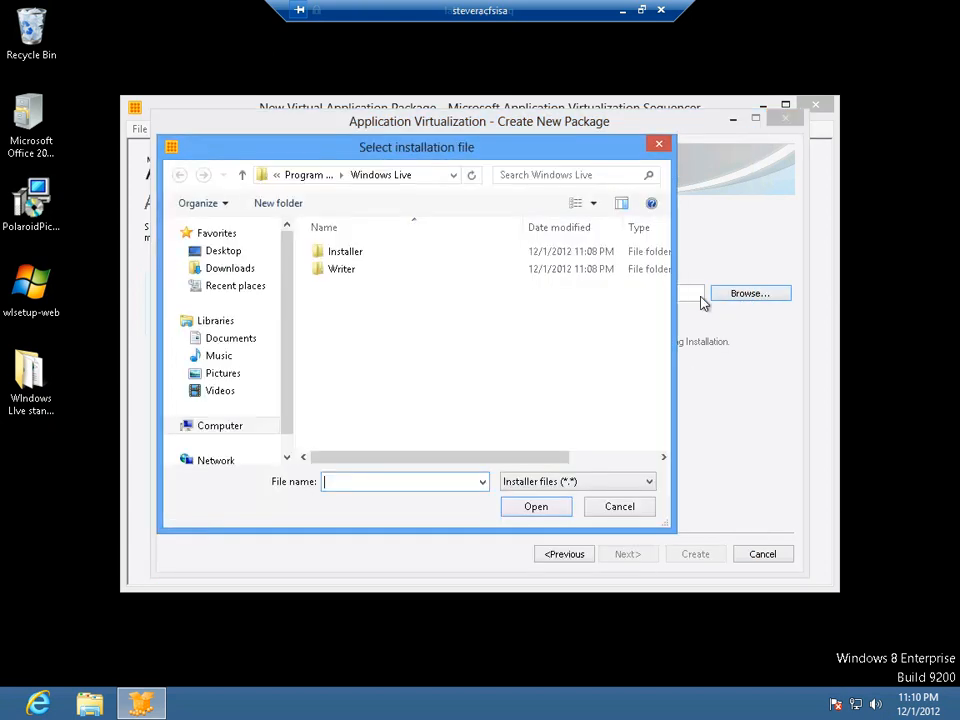
left_click(196, 251)
left_click_drag(659, 289, 664, 446)
left_click(435, 400)
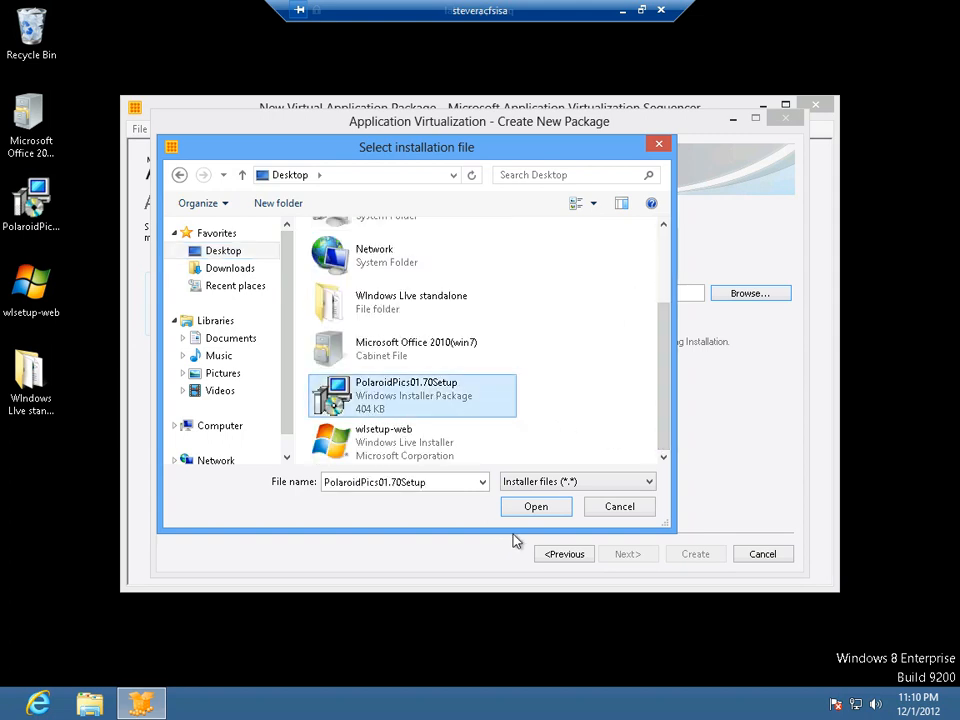
left_click(527, 508)
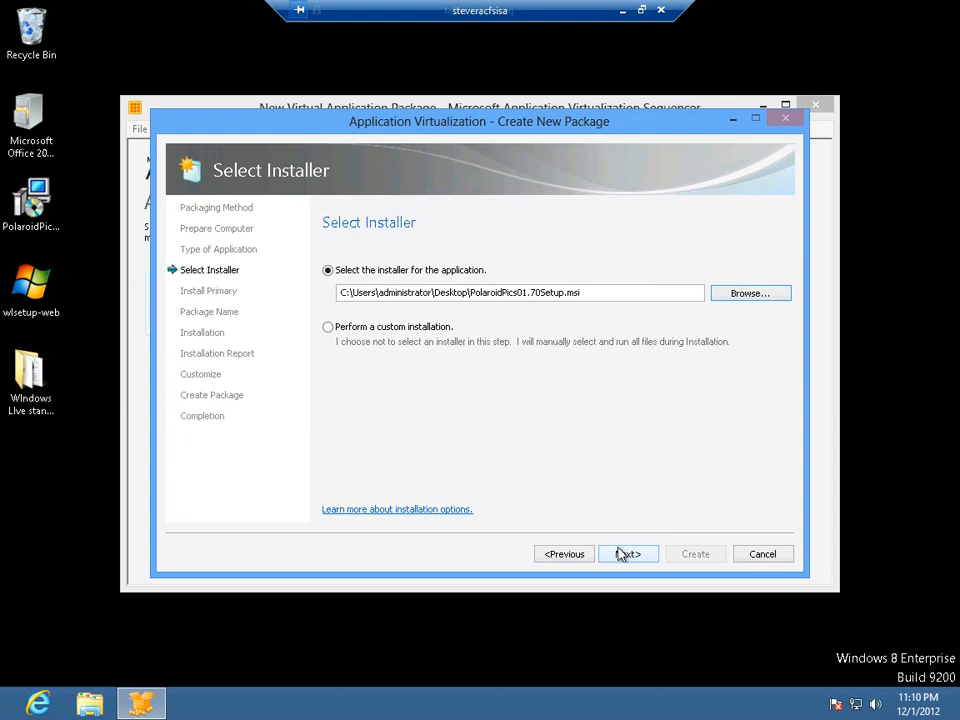
left_click(621, 553)
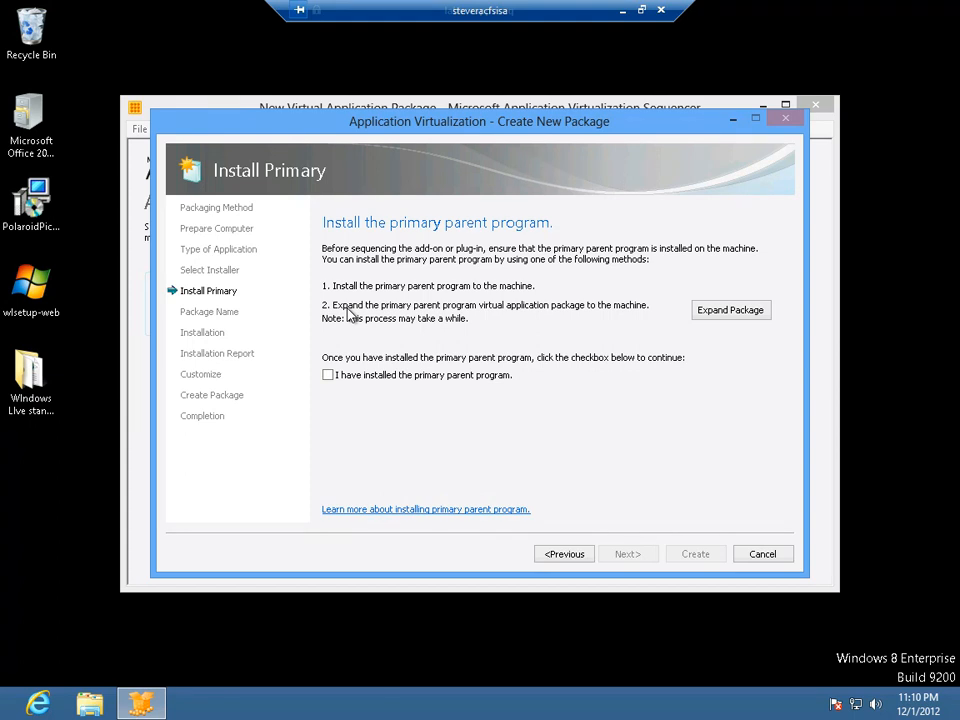
Expand the WIndows LIve standalone package from its Desktop folder as the primary parent program and proceed to package naming
left_click(730, 311)
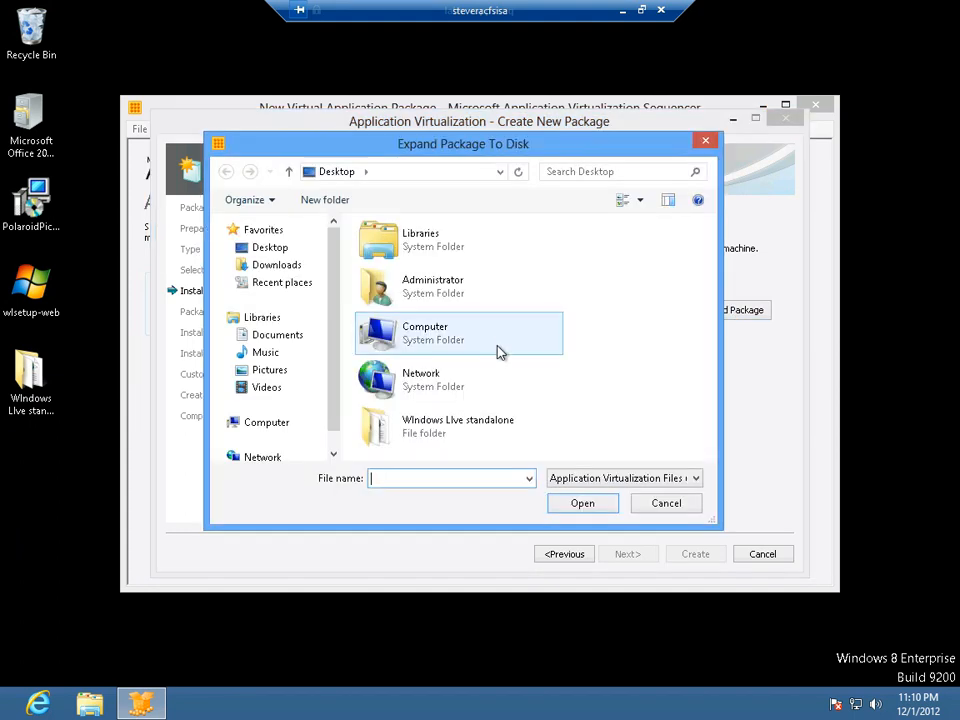
left_click(471, 424)
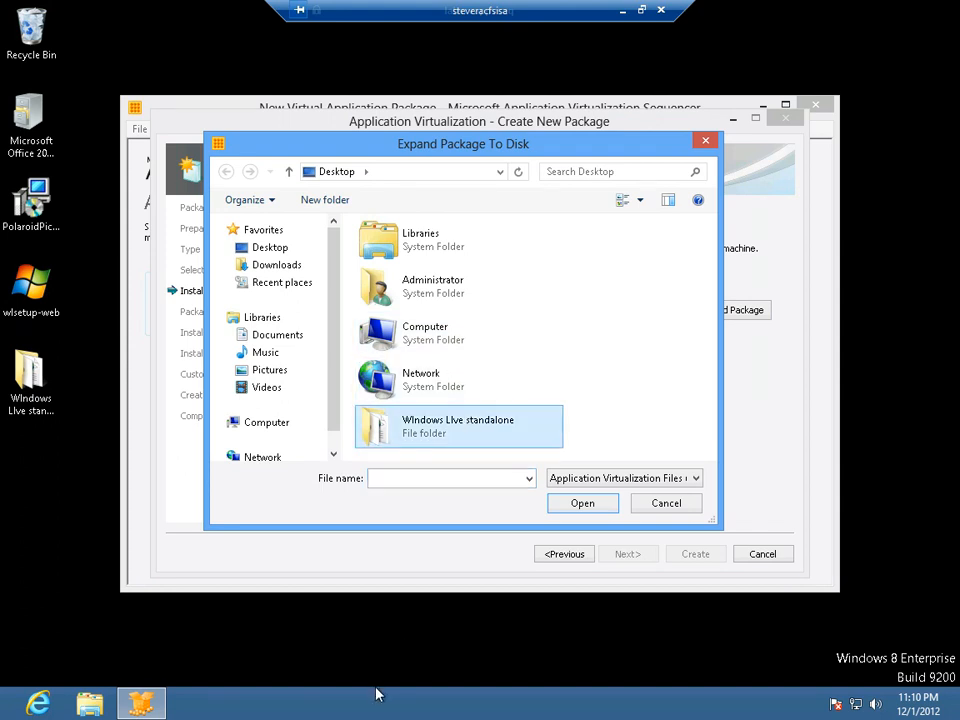
left_click(582, 508)
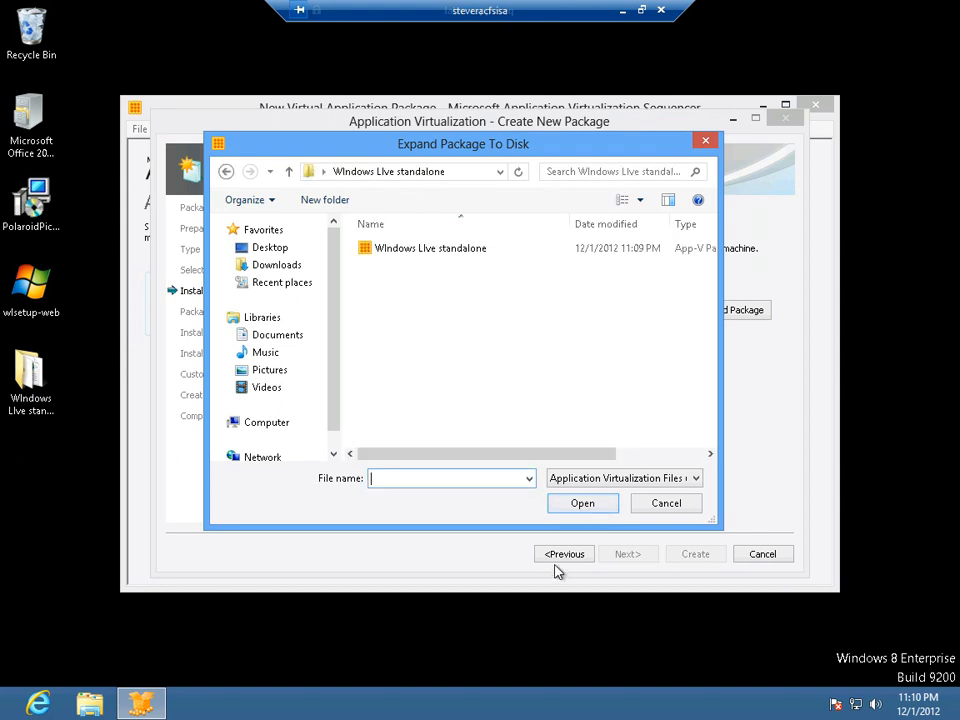
left_click(422, 257)
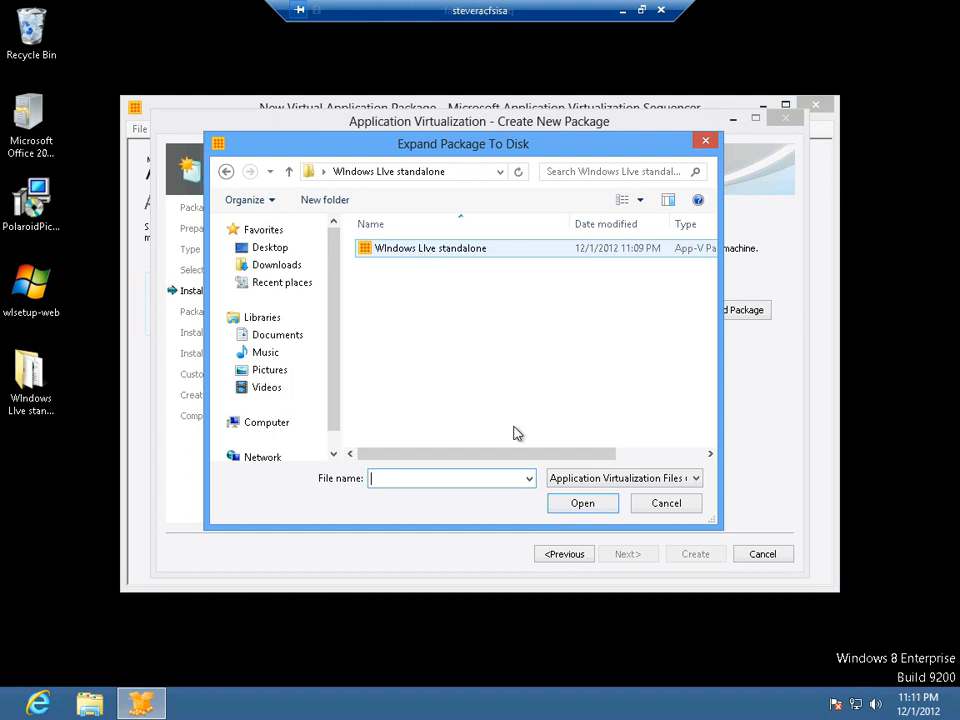
left_click(587, 510)
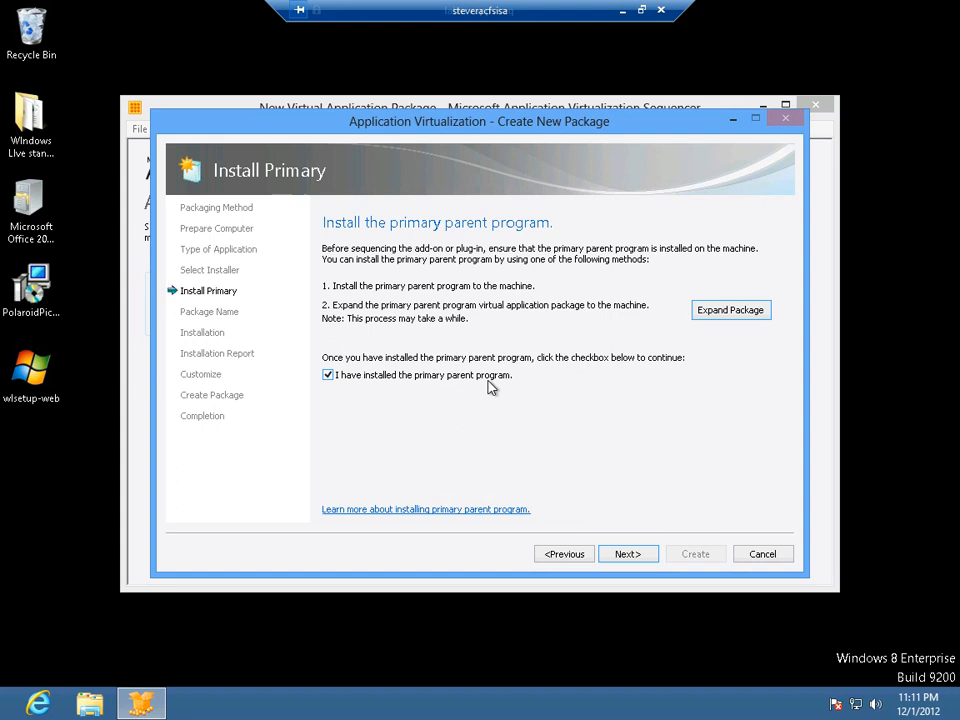
left_click(632, 565)
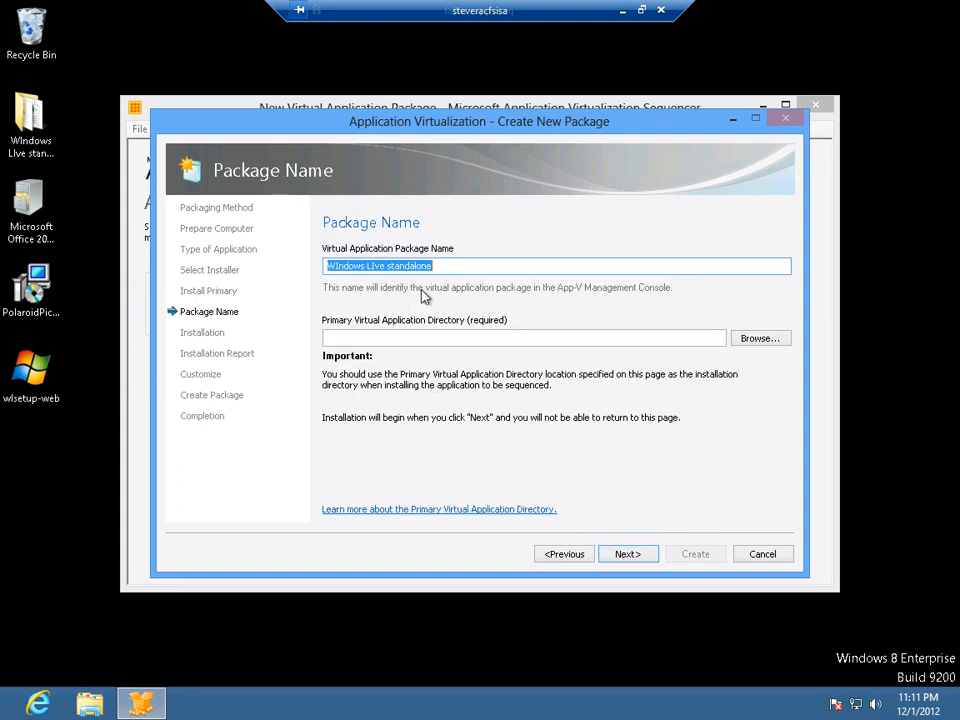
Rename the virtual application package, replacing the ending "standalone" with "WRiter Polaroid Plug-in STandalone"
left_click(457, 268)
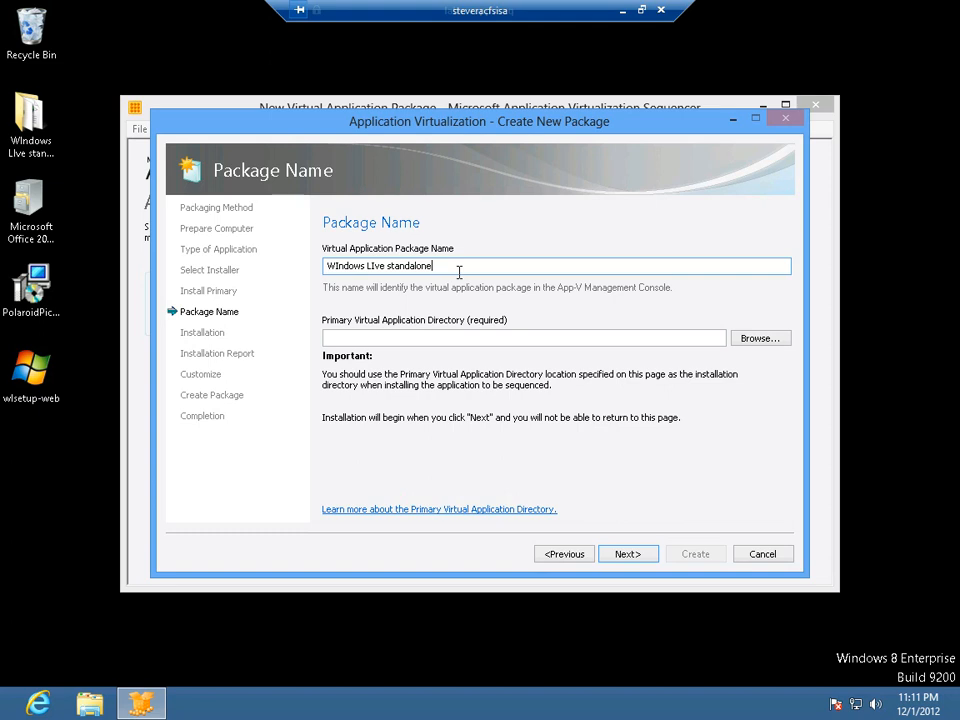
key("BackSpace")
key("BackSpace")
key("BackSpace")
key("BackSpace")
key("BackSpace")
key("BackSpace")
key("BackSpace")
key("BackSpace")
key("BackSpace")
type("WRiter Polaroid Plug-in STandalone")
Set the primary virtual application directory to Program Files (x86)\Windows Live\Writer on the C: drive and start the installation
left_click(769, 341)
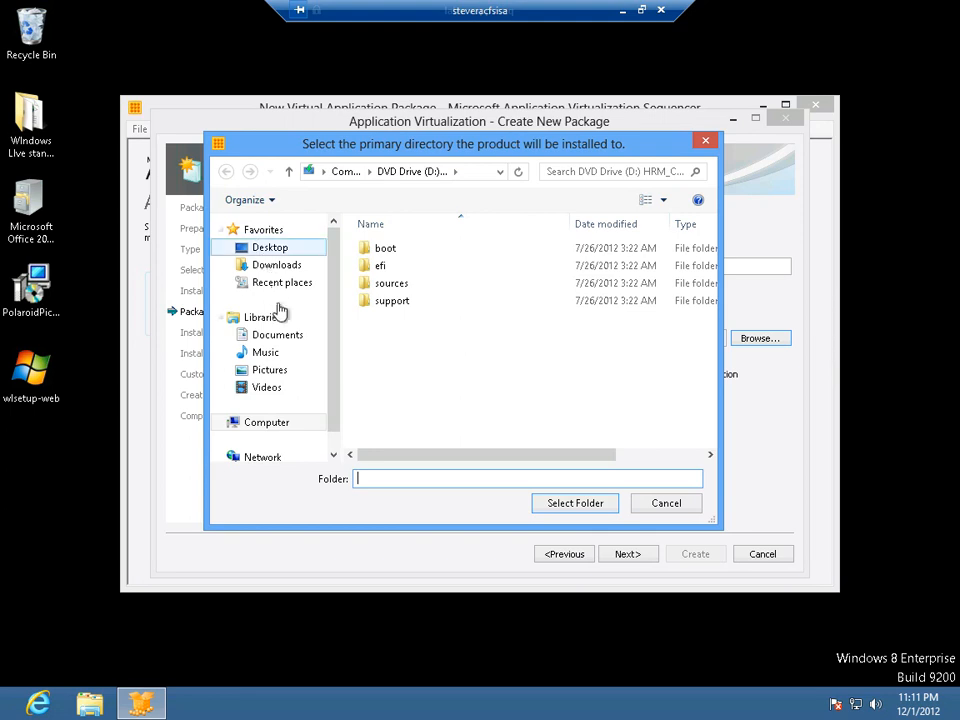
left_click(250, 424)
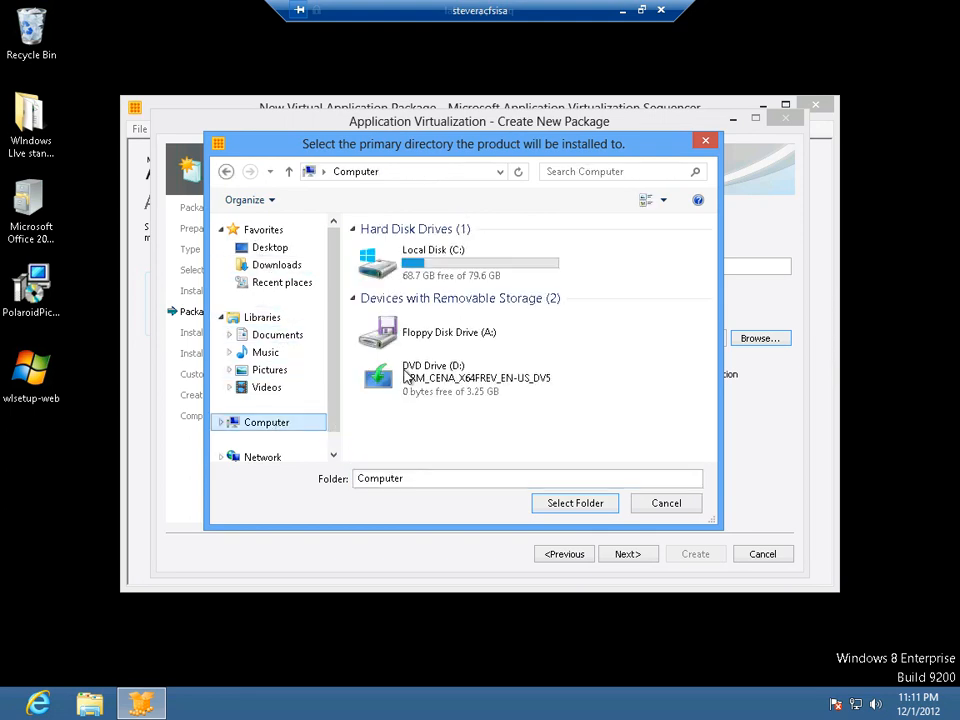
double_click(431, 274)
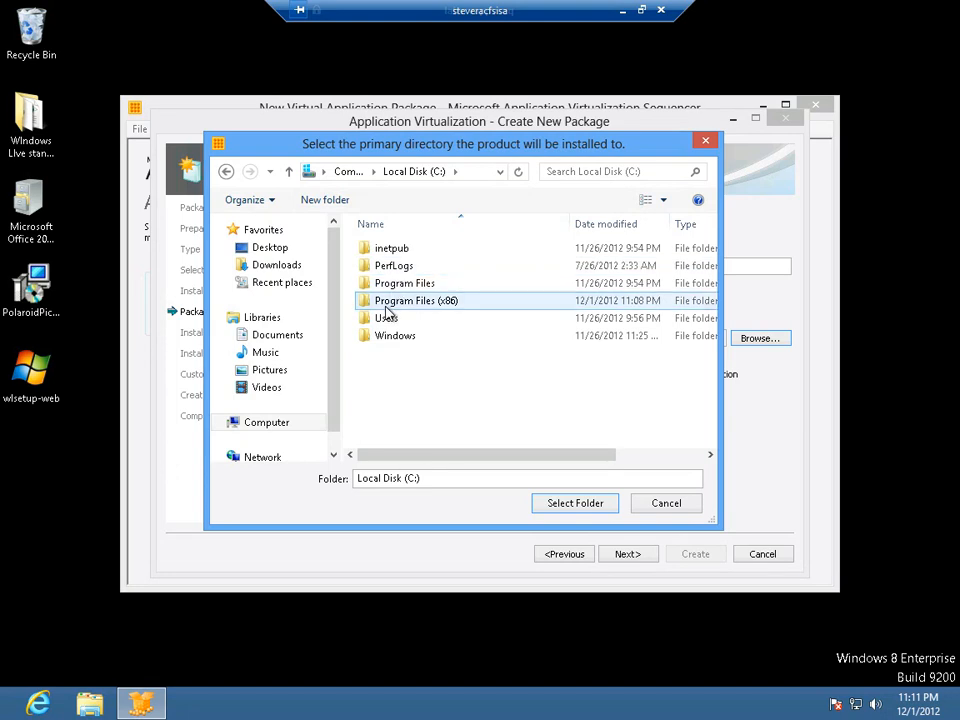
double_click(386, 306)
left_click(385, 373)
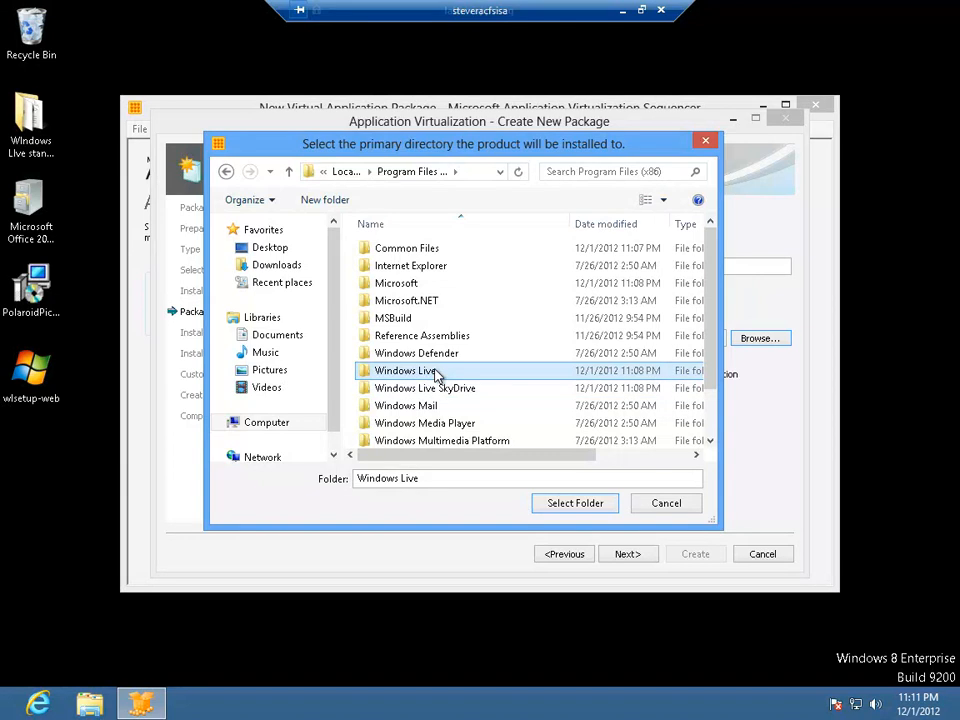
double_click(437, 375)
left_click(392, 268)
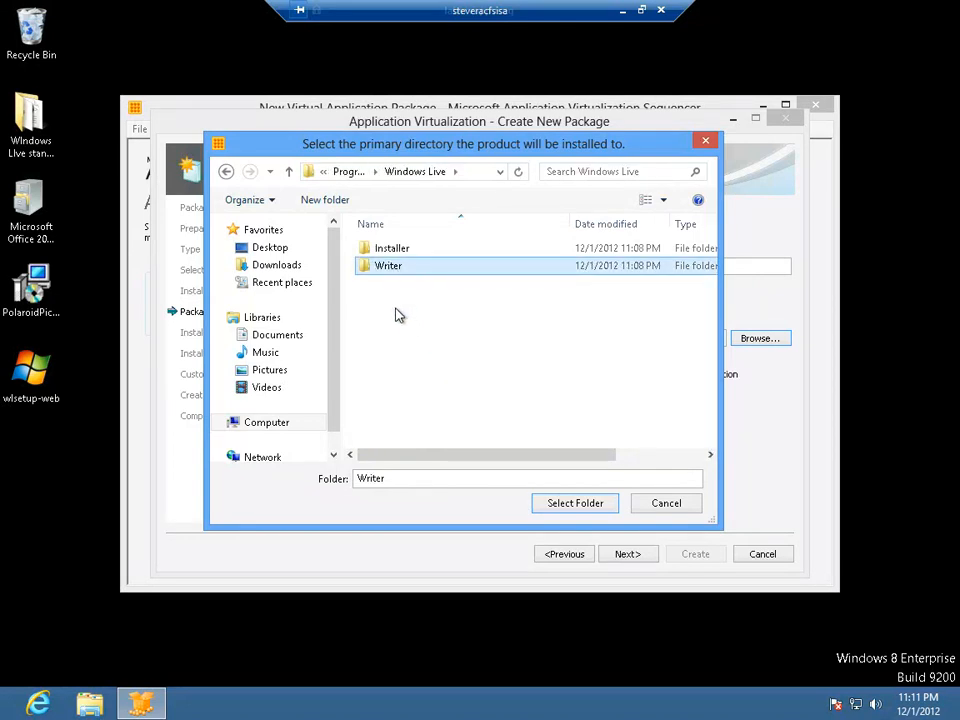
left_click(562, 507)
left_click(623, 556)
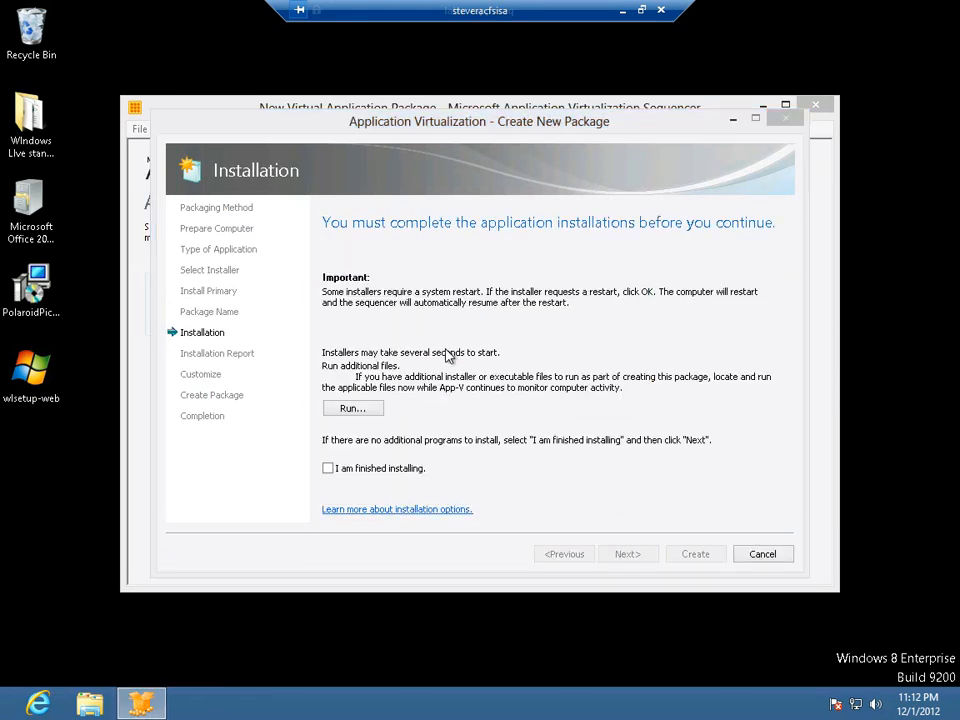
Install Polaroid Picture v1.7 into the default Writer\Plugins folder with the Just me option and close its installer
left_click(624, 496)
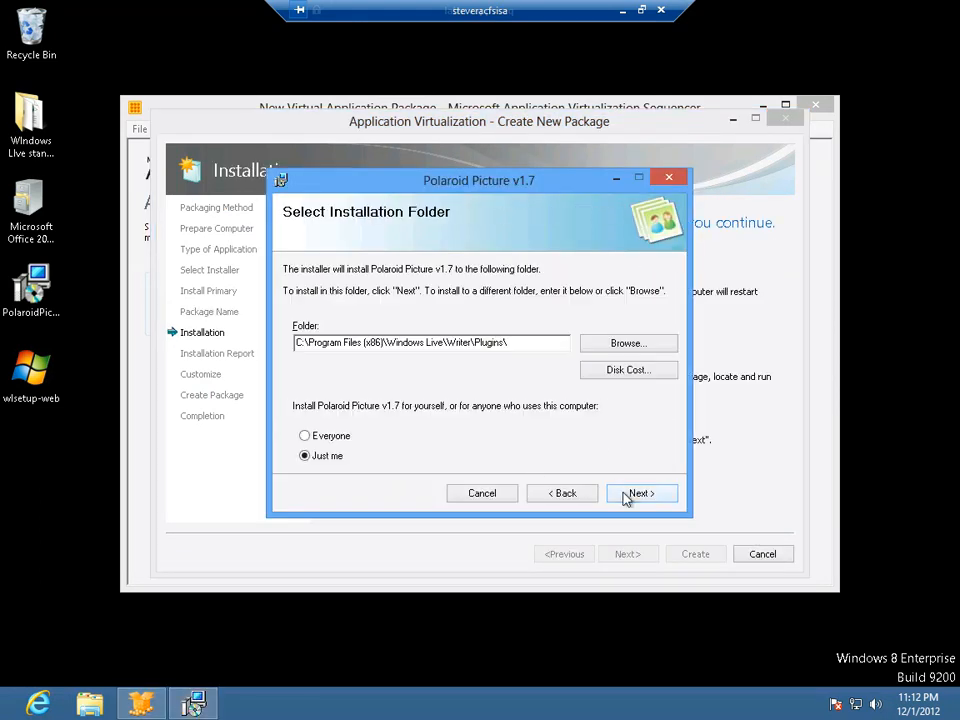
left_click(624, 494)
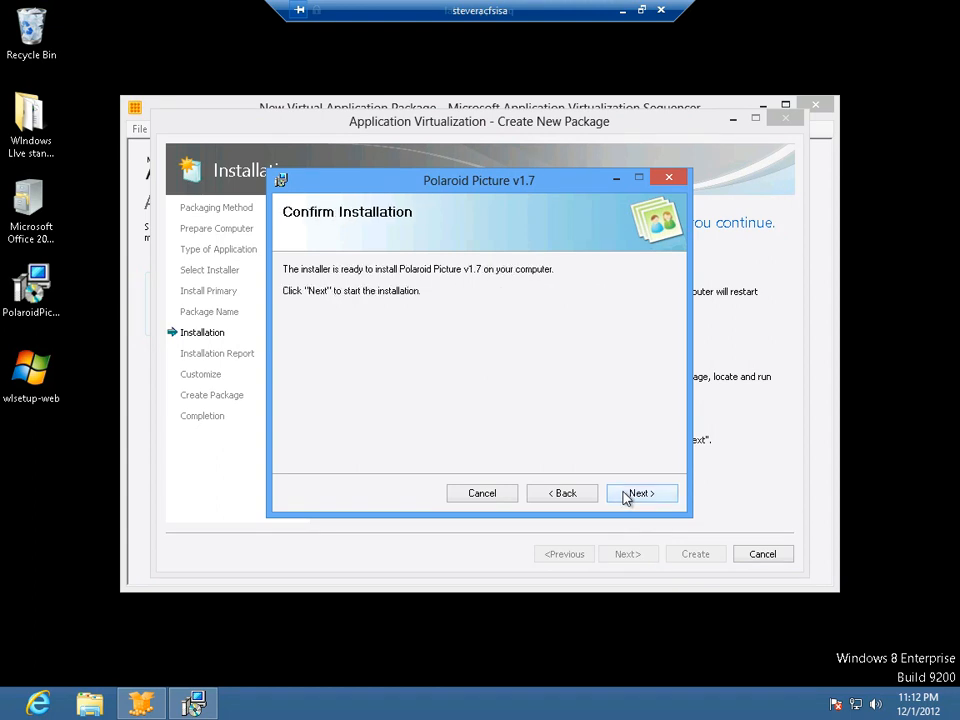
left_click(626, 494)
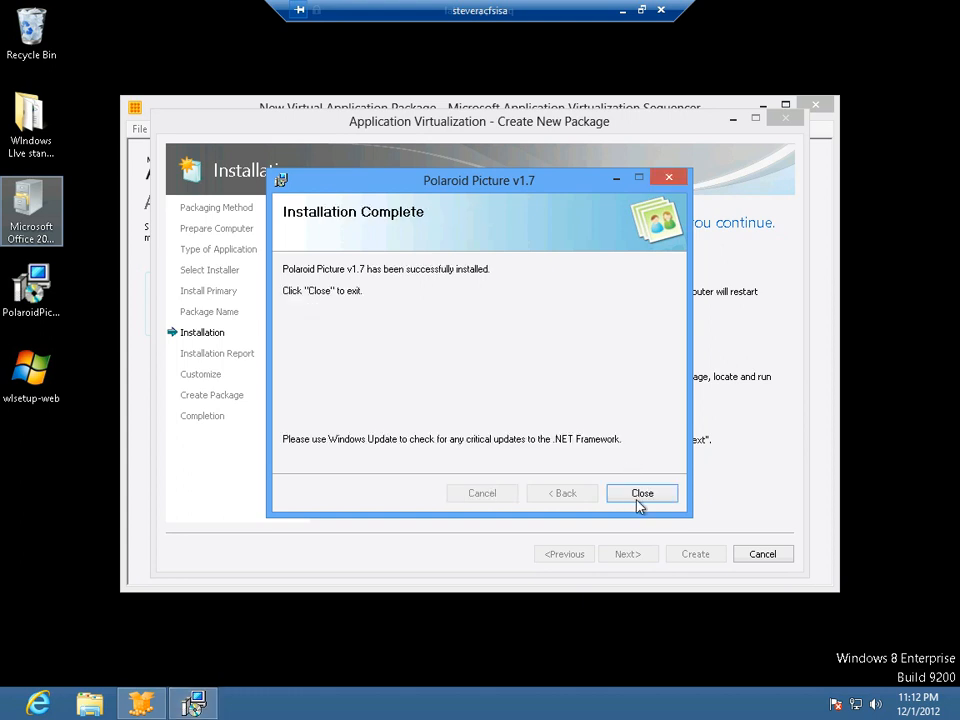
left_click(642, 493)
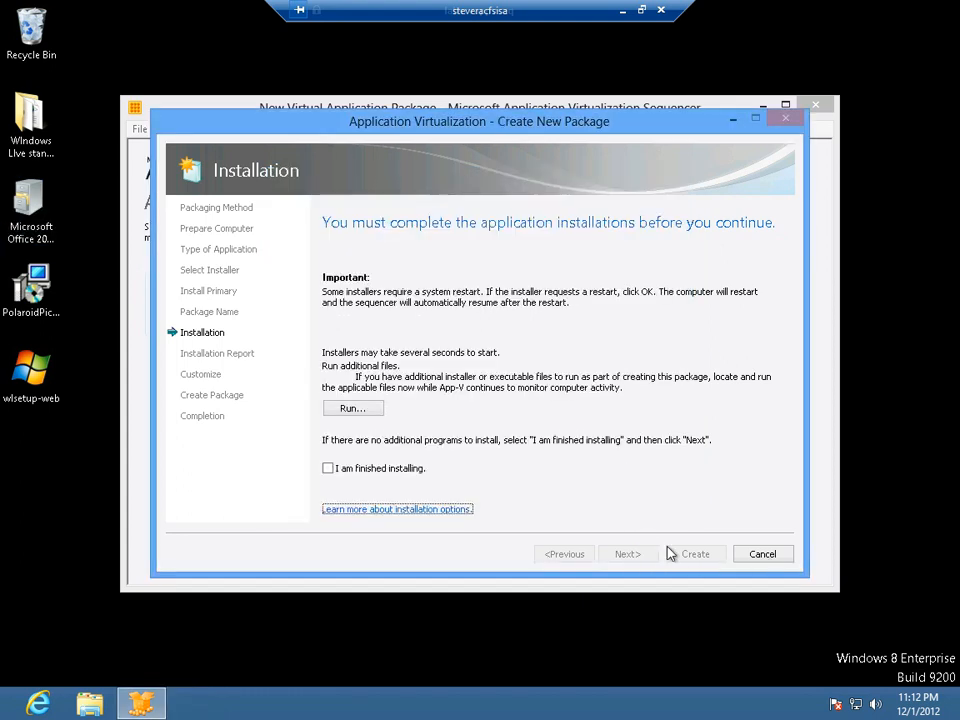
Mark the plug-in installation as finished and proceed through the installation report to the customization choice
left_click(386, 468)
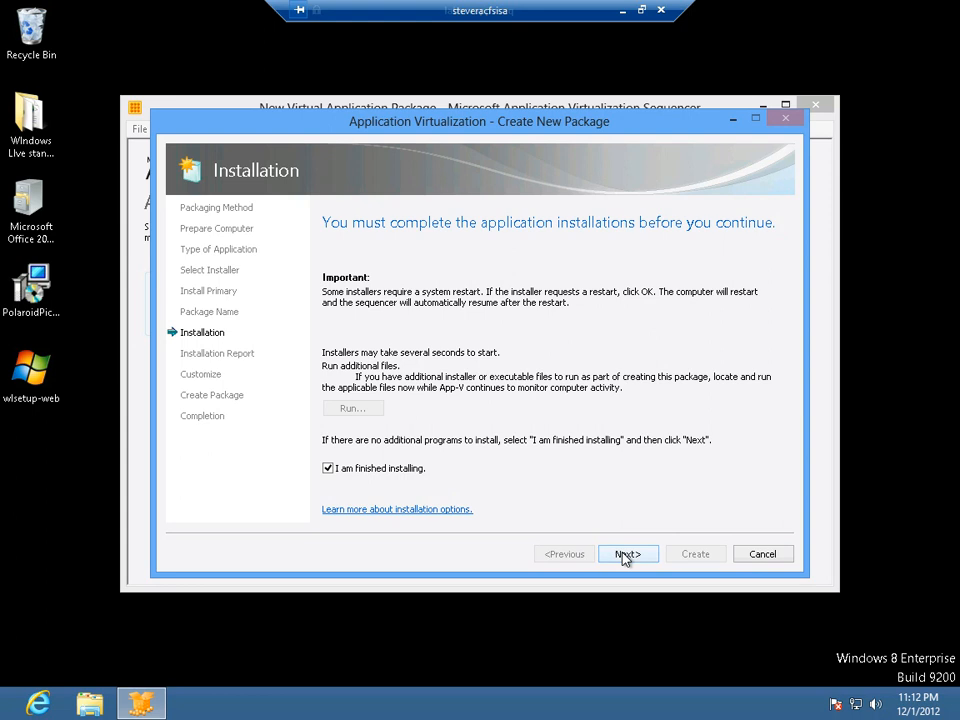
left_click(624, 554)
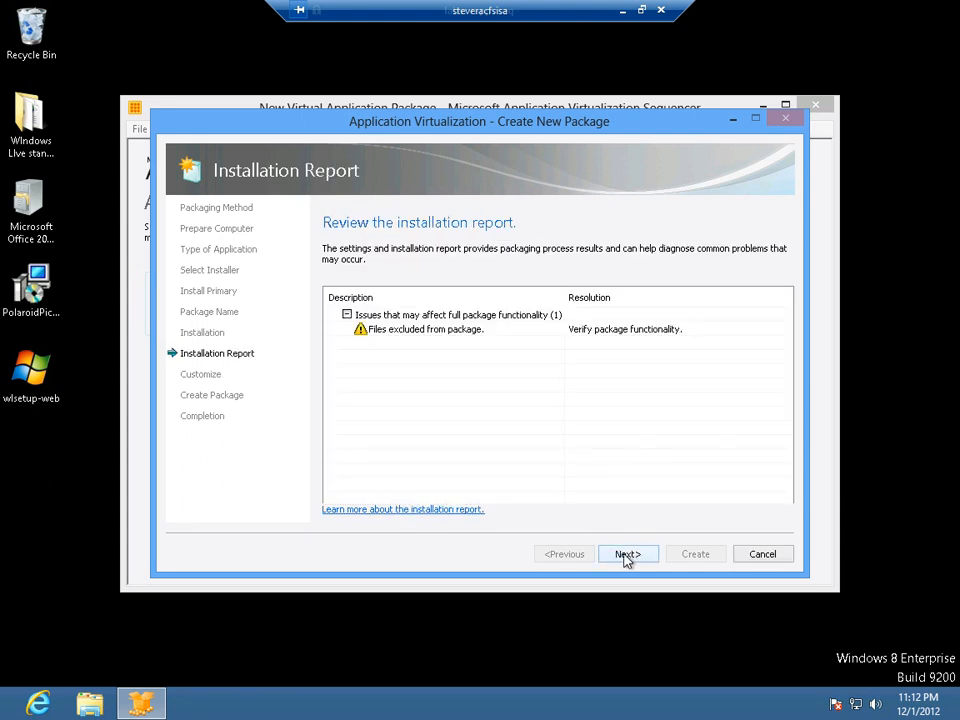
left_click(626, 556)
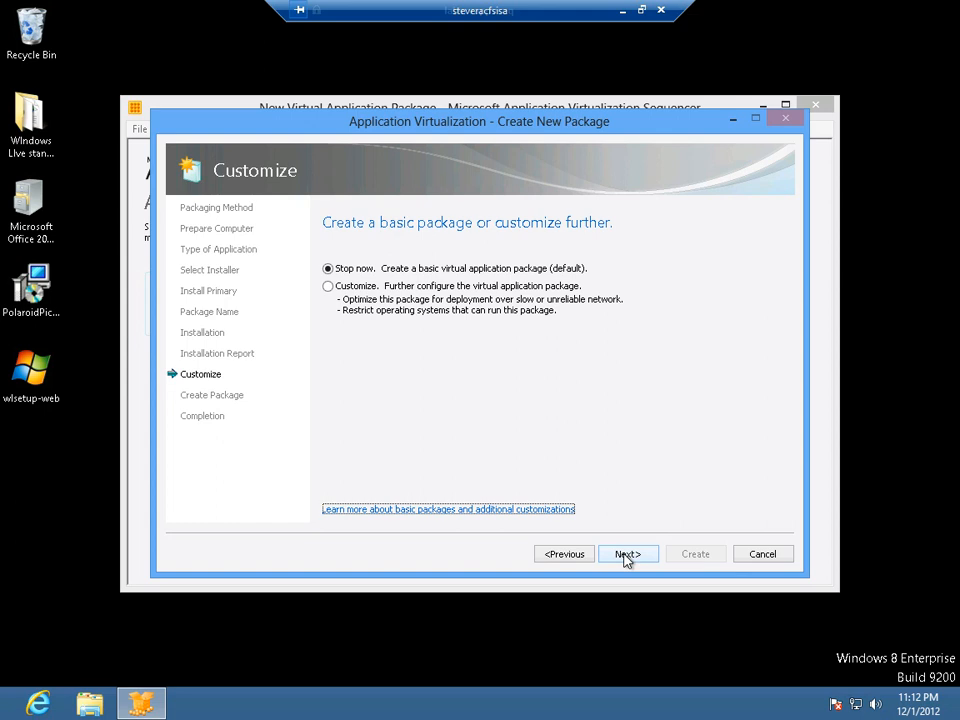
Create the basic plug-in package, saving it now to the default WIndows LIve standalone.appv location, and close the completed wizard
left_click(626, 556)
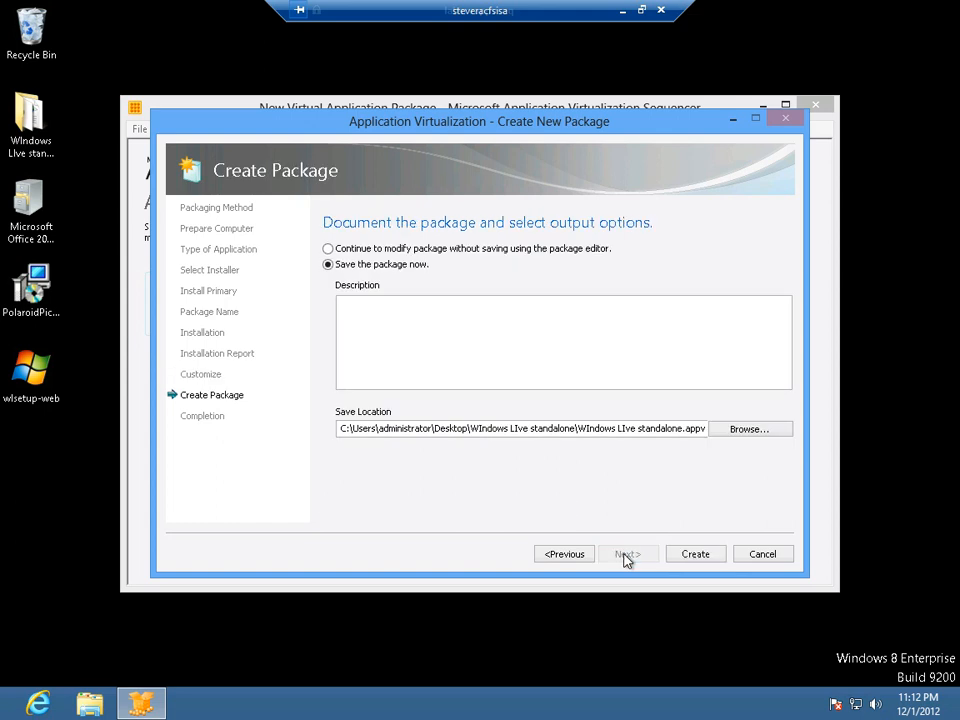
left_click(695, 554)
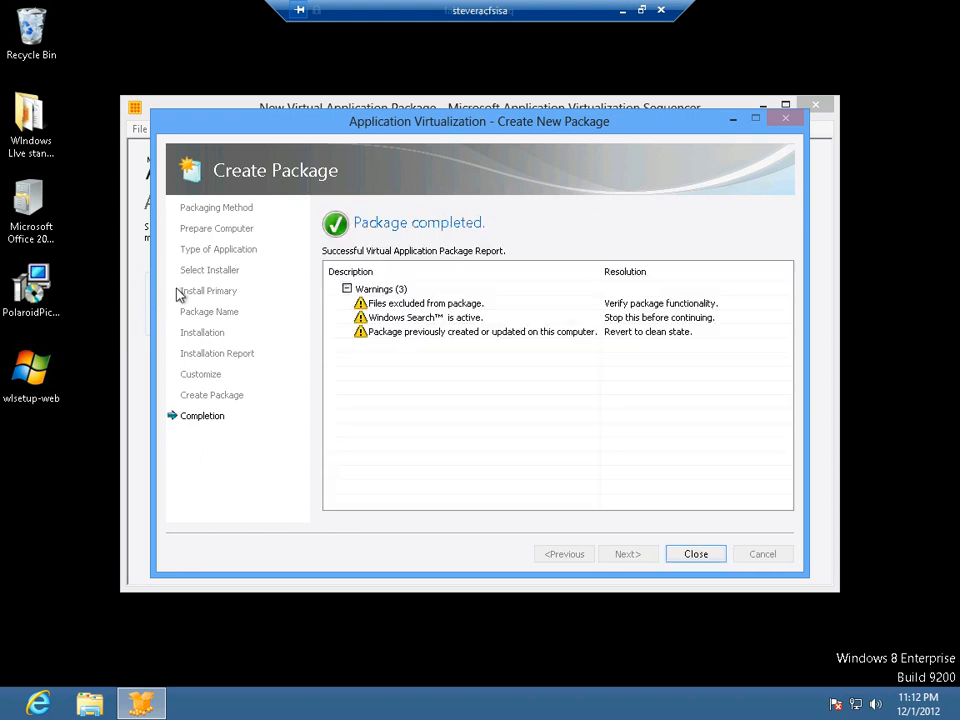
left_click(695, 554)
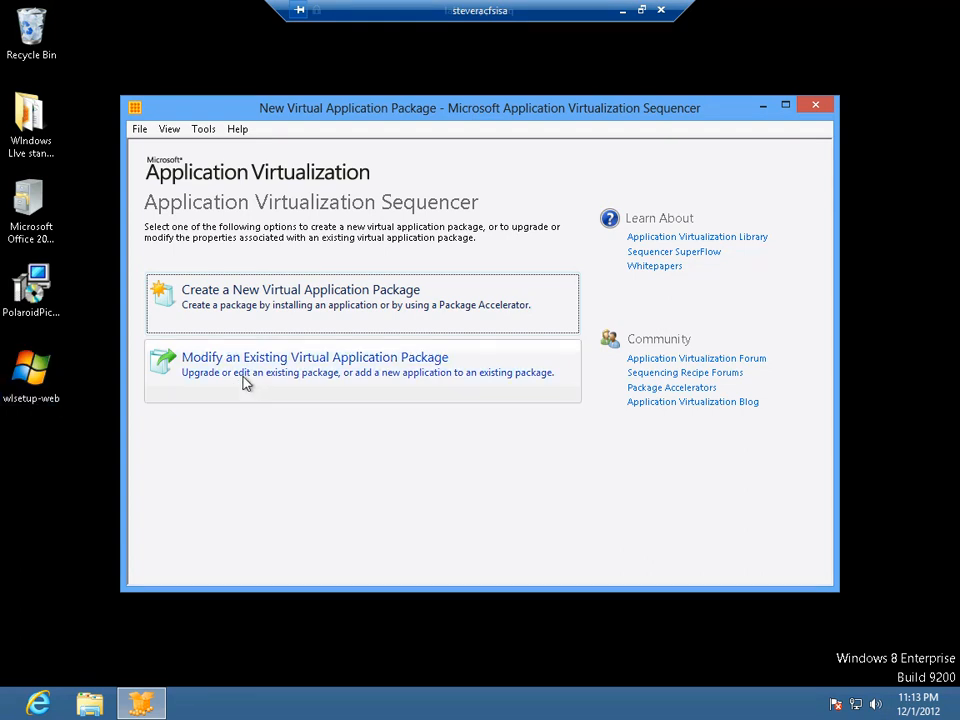
Start modifying an existing virtual application package with the Add New Application task and proceed to package selection
left_click(18, 125)
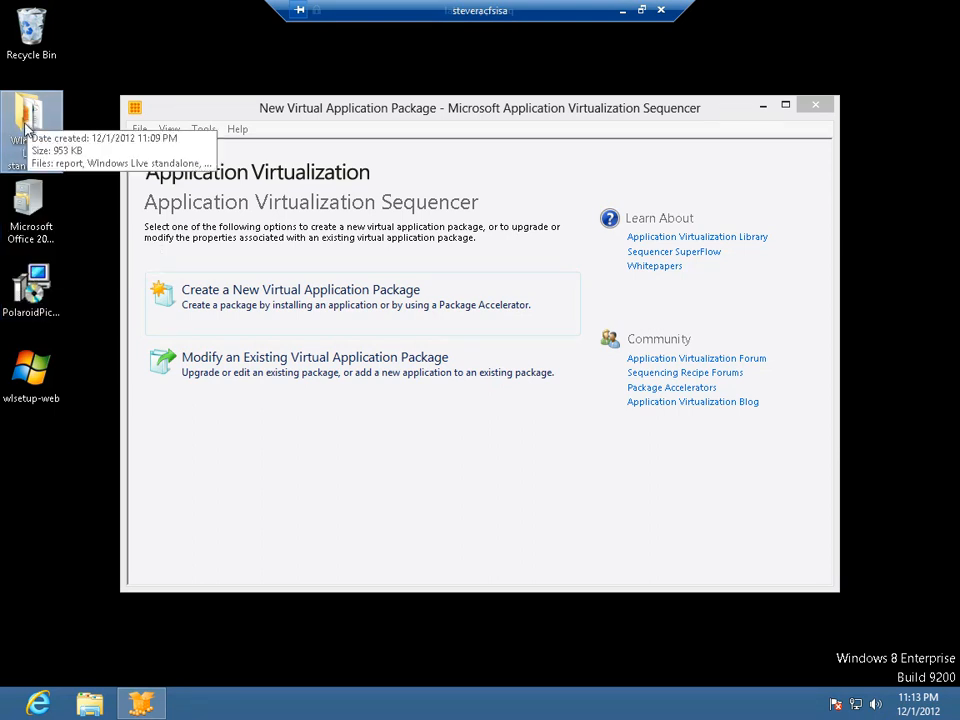
left_click(268, 362)
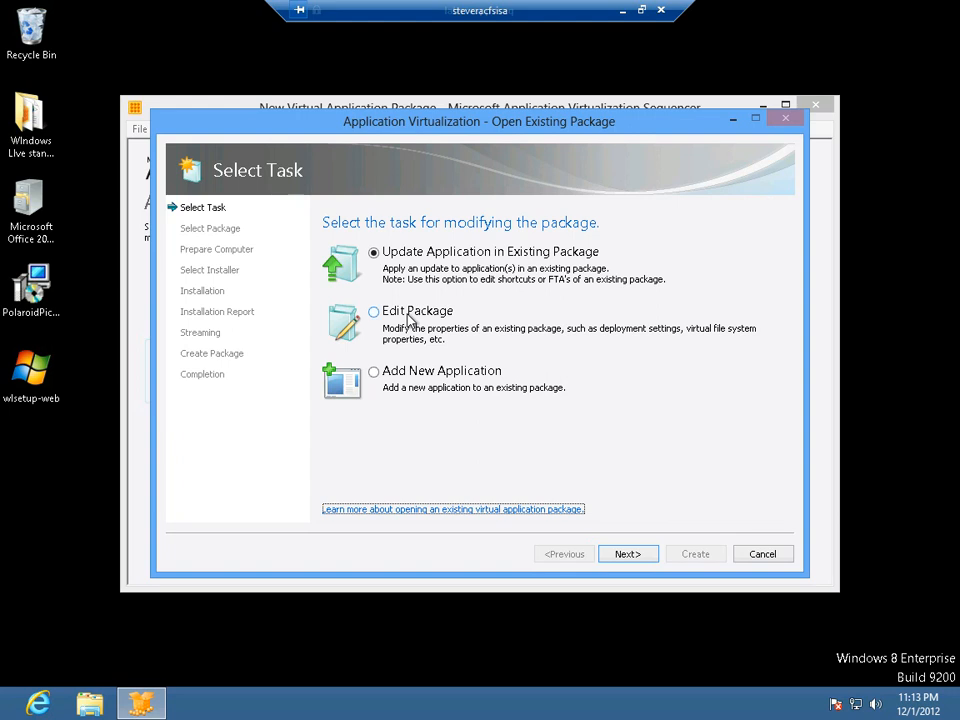
left_click(416, 373)
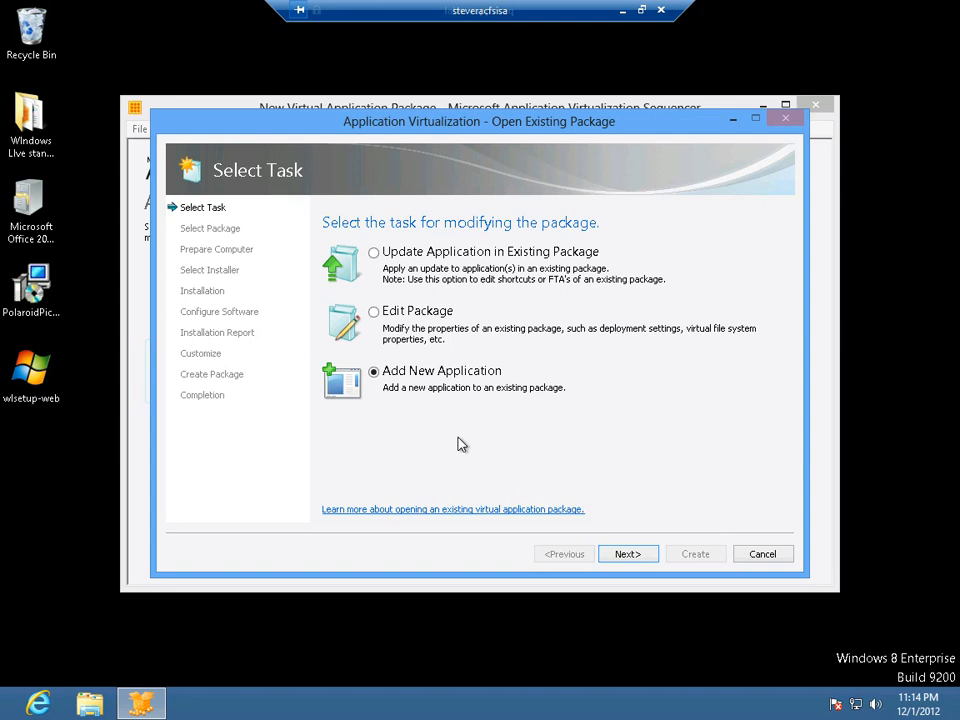
left_click(633, 558)
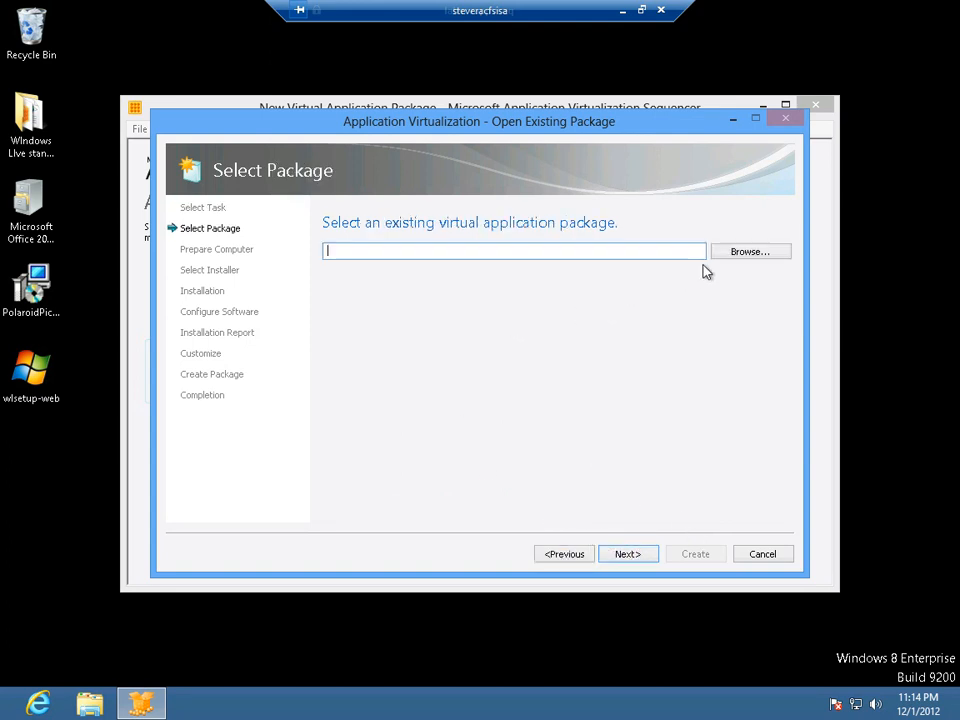
Choose the WIndows LIve standalone package from its desktop folder and continue past the computer preparation check to installer selection
left_click(735, 256)
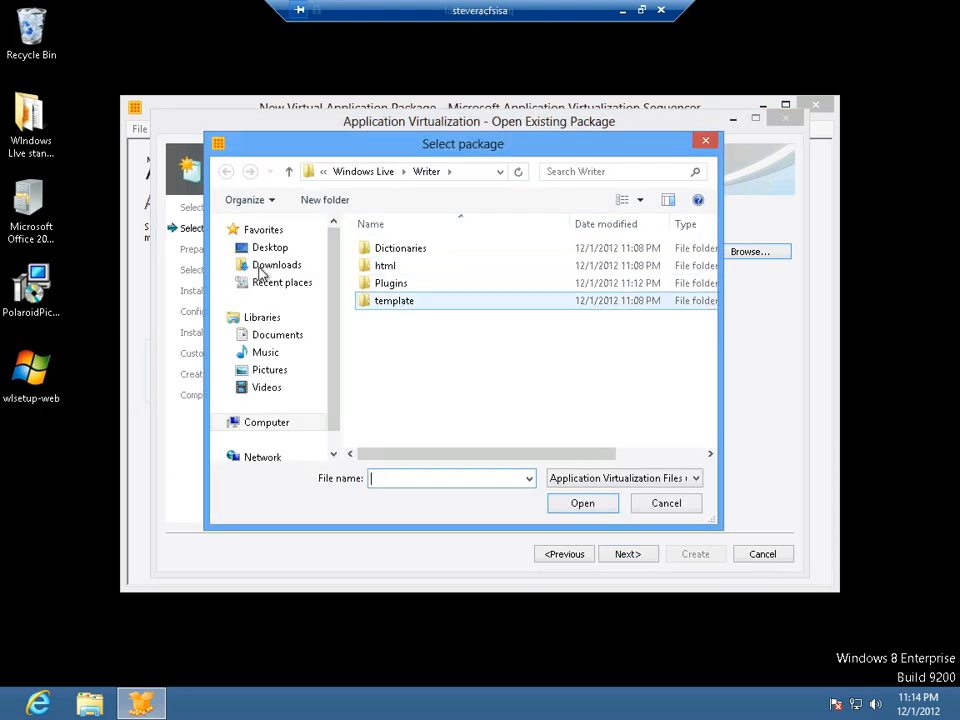
left_click(262, 252)
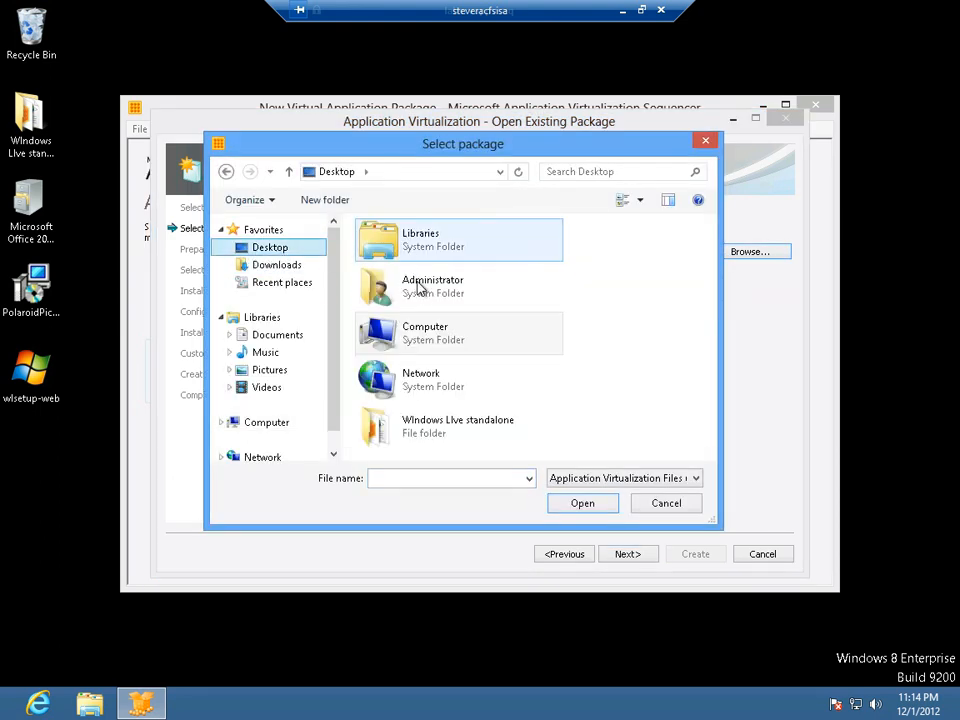
left_click(467, 424)
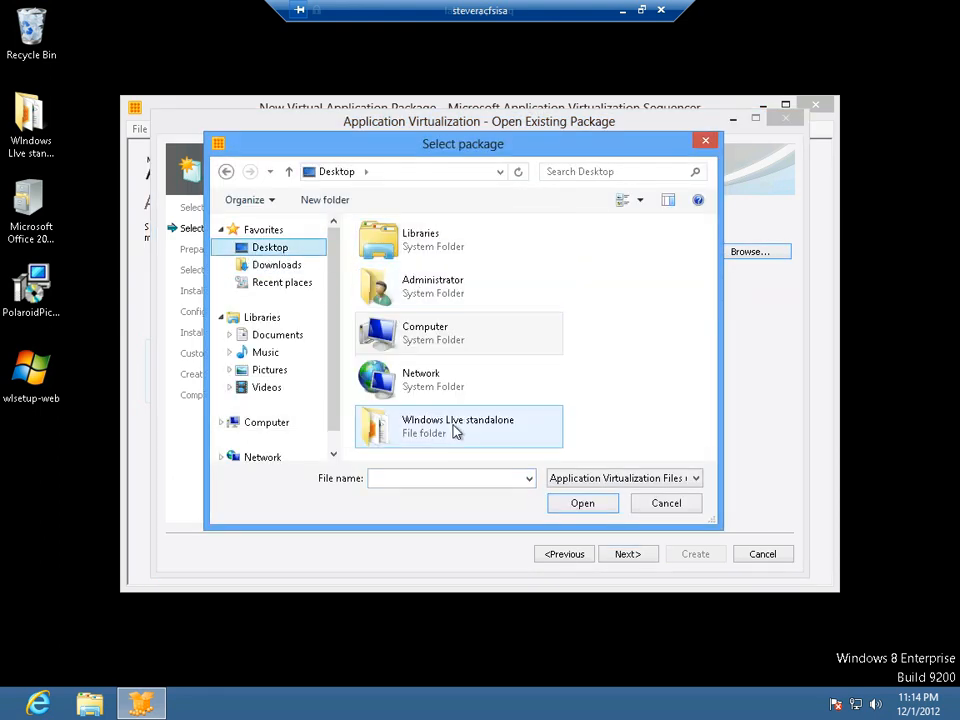
left_click(588, 508)
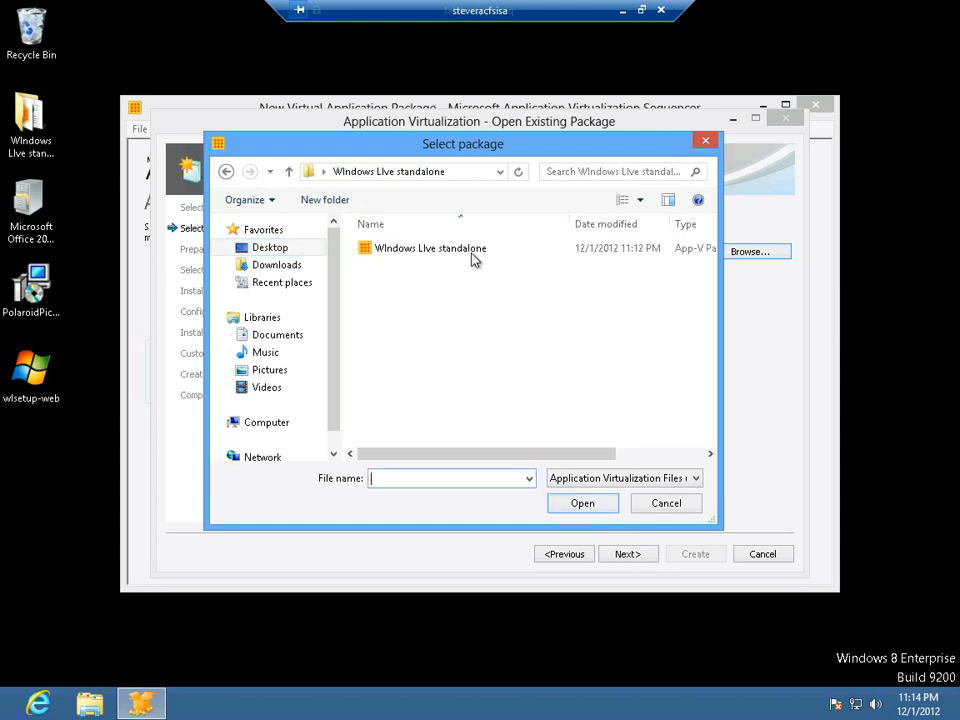
left_click(473, 258)
left_click(589, 506)
left_click(630, 557)
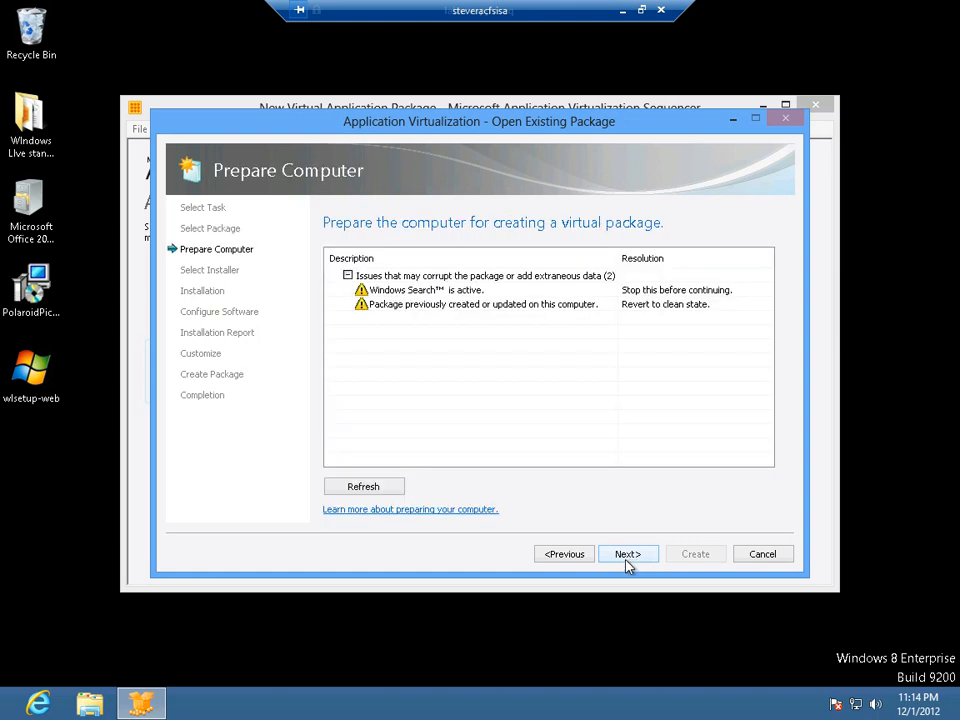
left_click(627, 556)
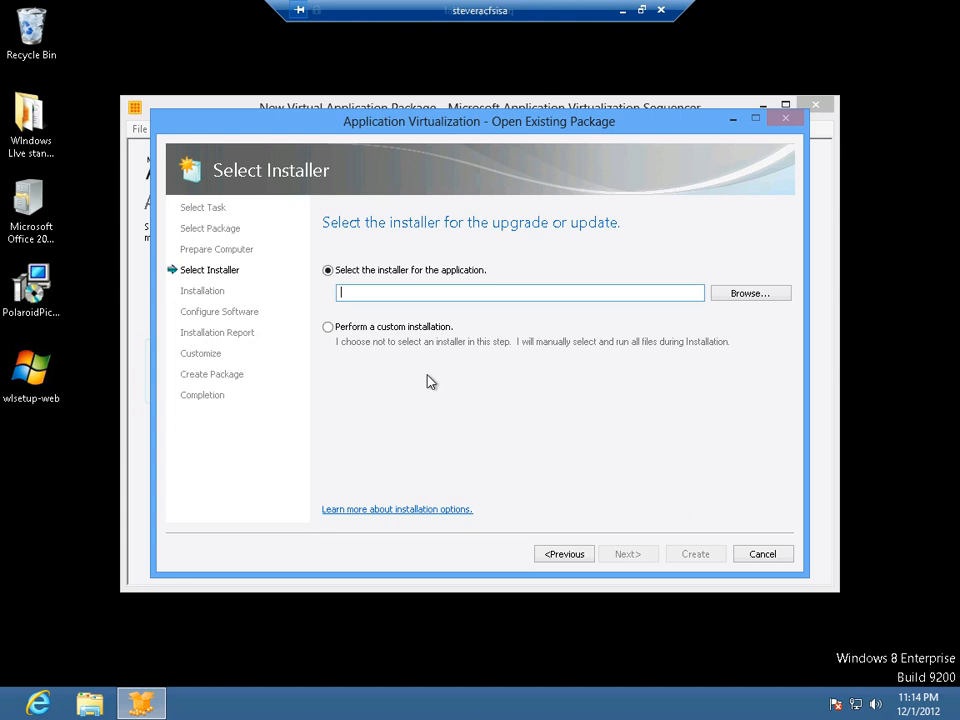
Try to continue with asdfasd as the installer for the added application
type("asdfasd")
left_click(625, 557)
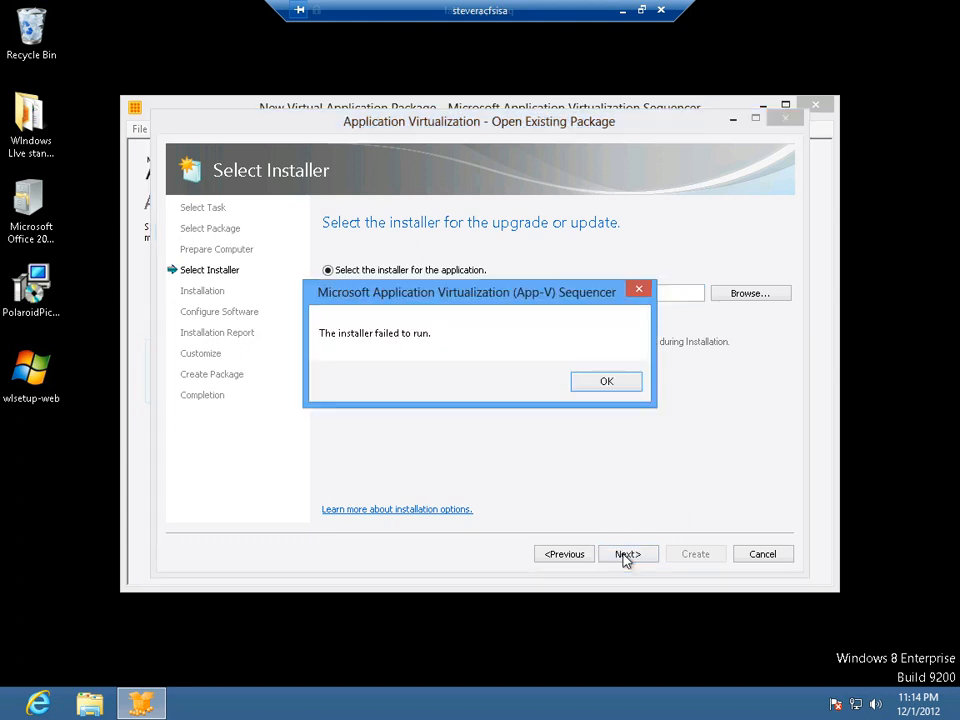
left_click(619, 384)
Select PolaroidPics01.70Setup from the desktop as the installer and start the monitored installation
left_click(735, 294)
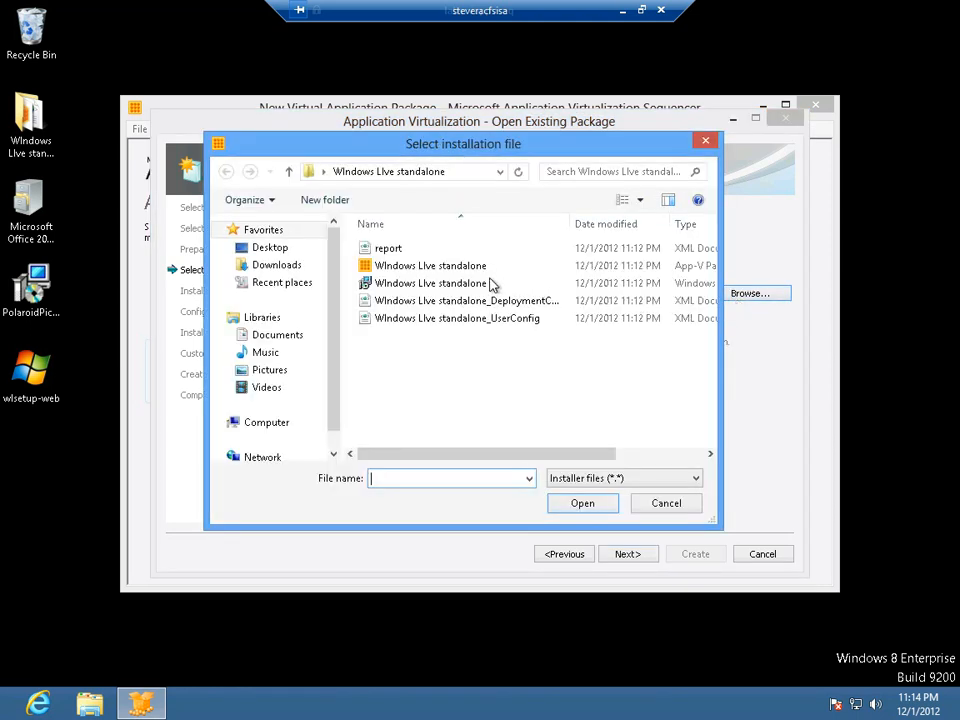
left_click(271, 249)
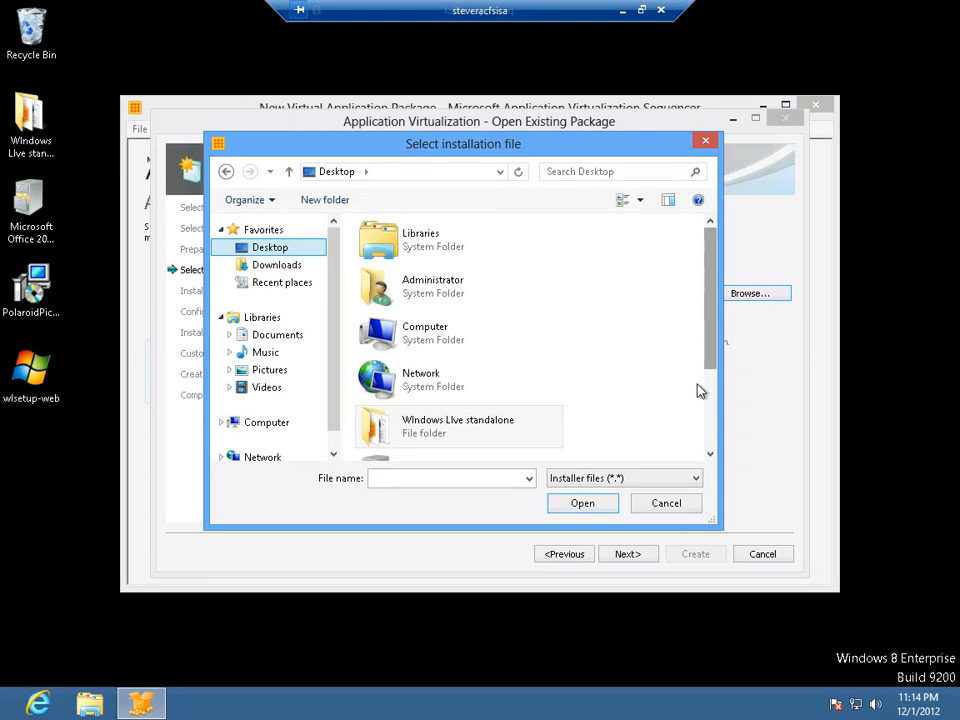
scroll(698, 388, "down", 3)
left_click(421, 391)
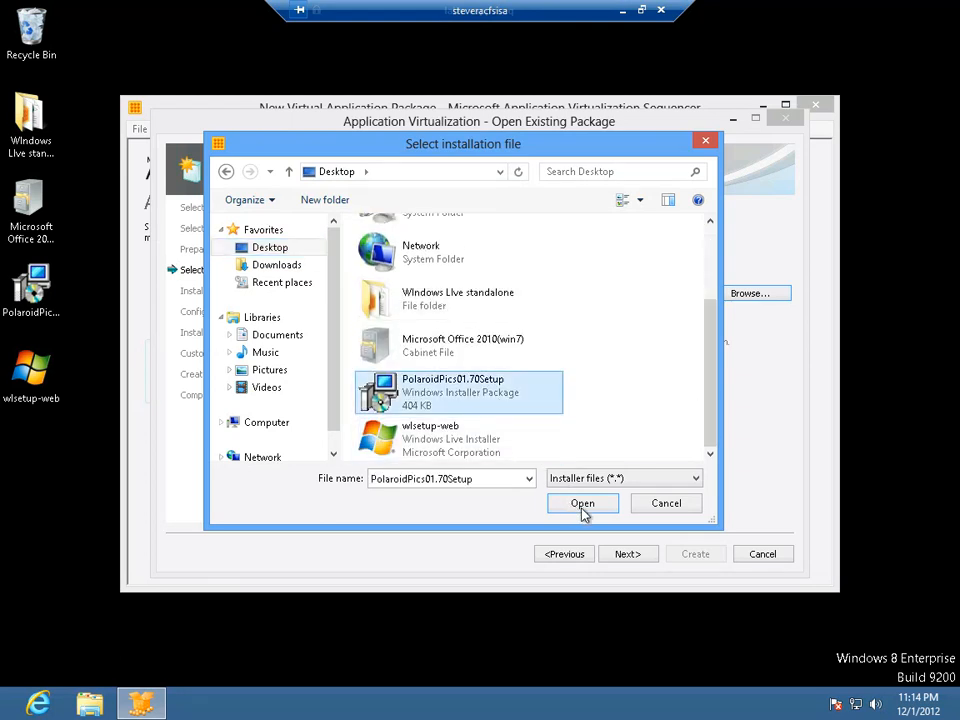
left_click(579, 504)
left_click(621, 563)
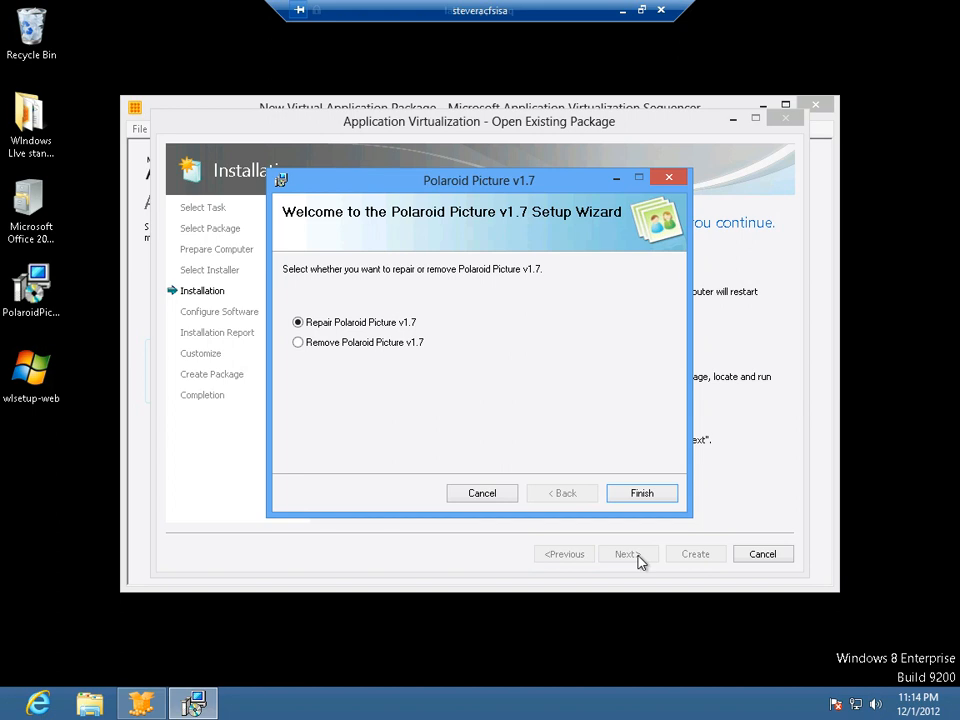
Repair Polaroid Picture v1.7 with its installer, closing it when done, and cancel the package modification wizard
left_click(660, 506)
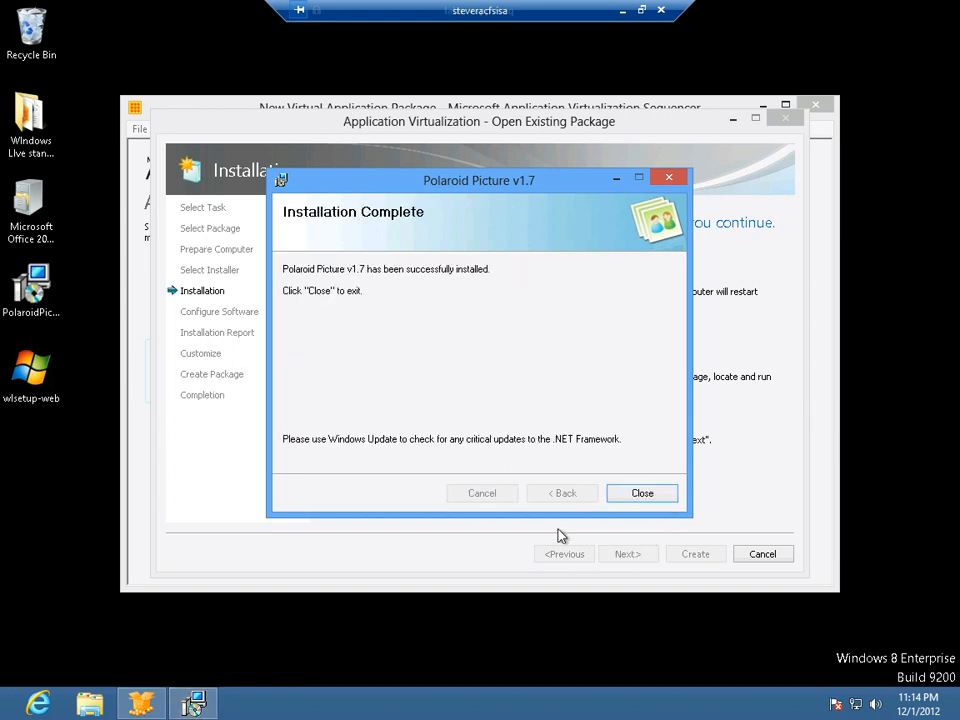
left_click(640, 497)
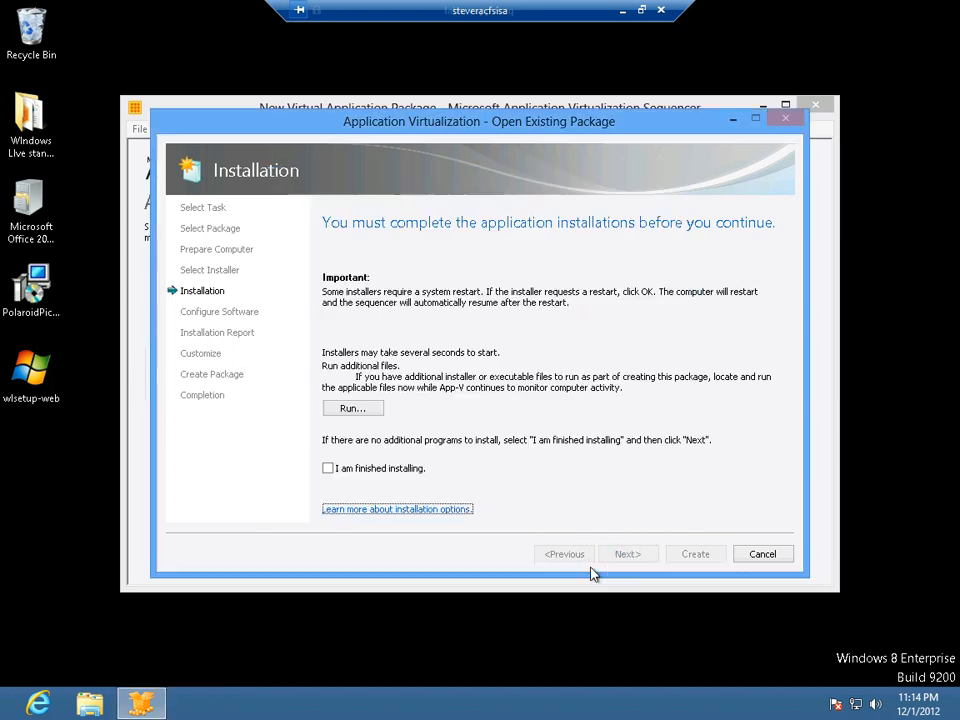
left_click(764, 556)
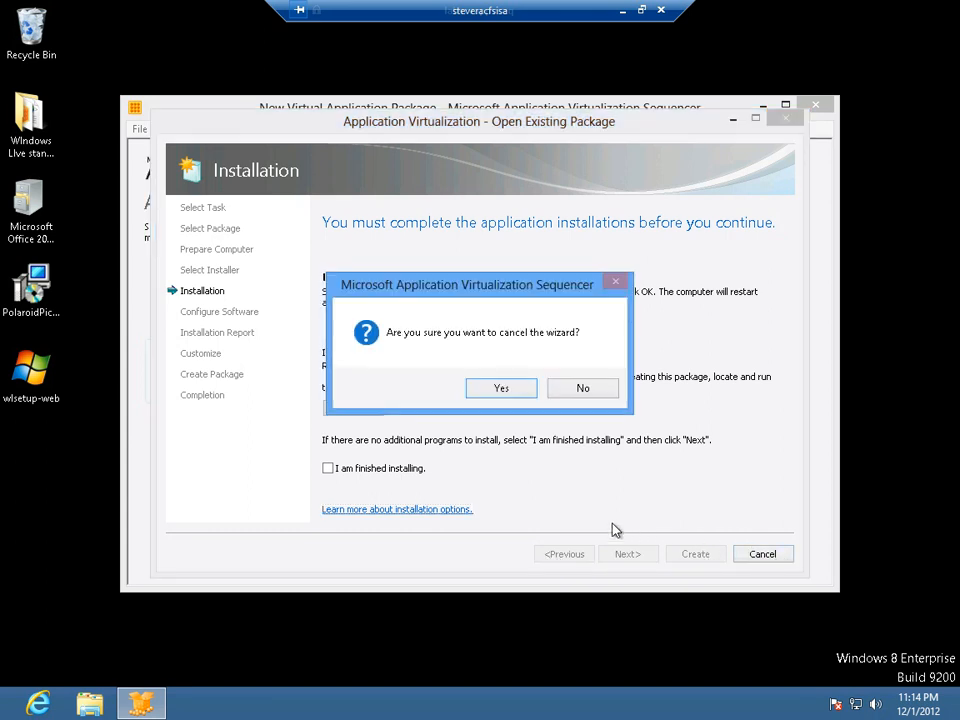
left_click(495, 395)
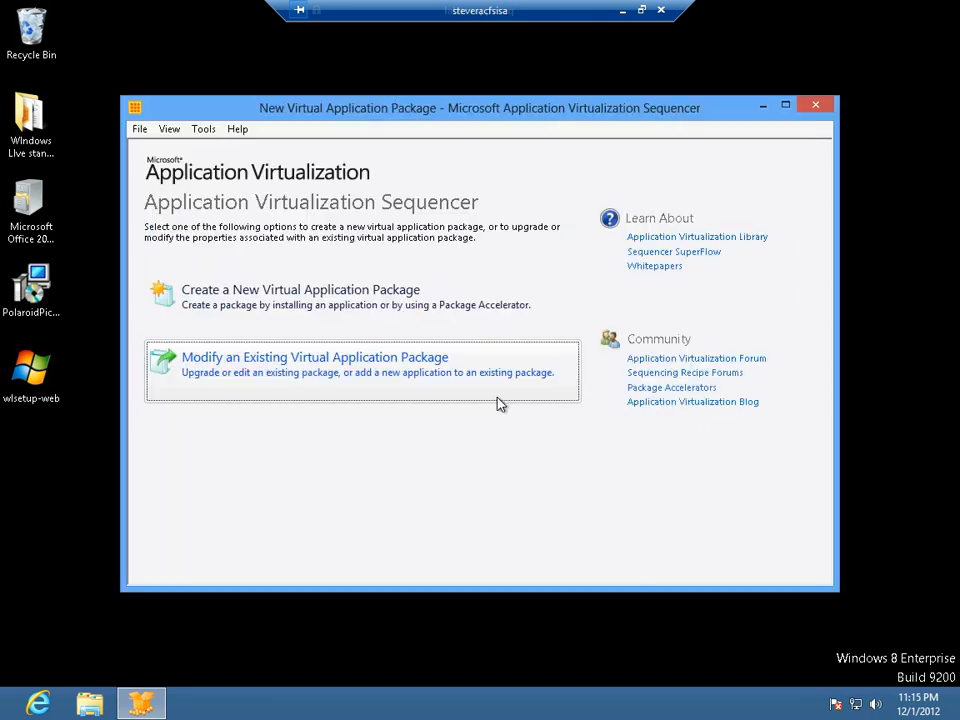
Open the existing WIndows LIve standalone.appv package from the desktop folder for editing with the Edit Package task
left_click(311, 377)
left_click(396, 311)
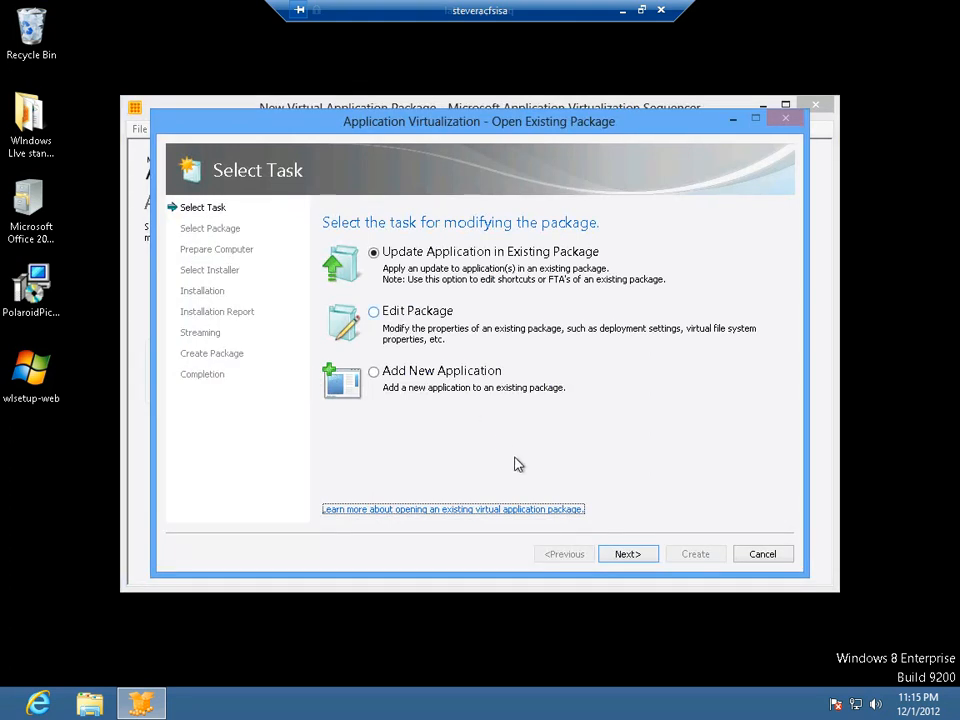
left_click(627, 556)
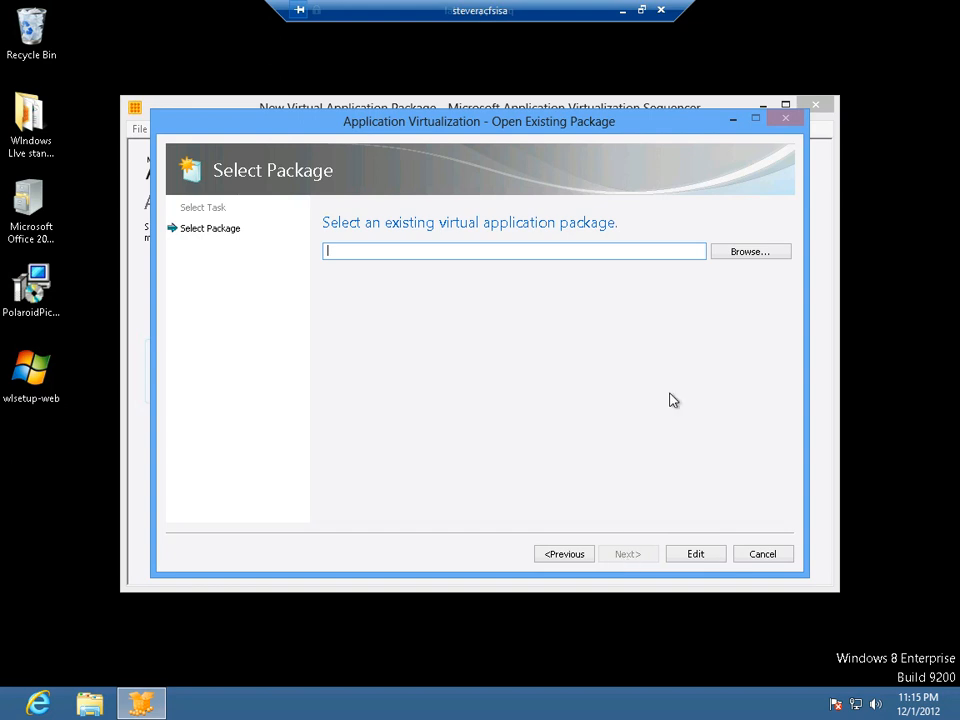
left_click(728, 254)
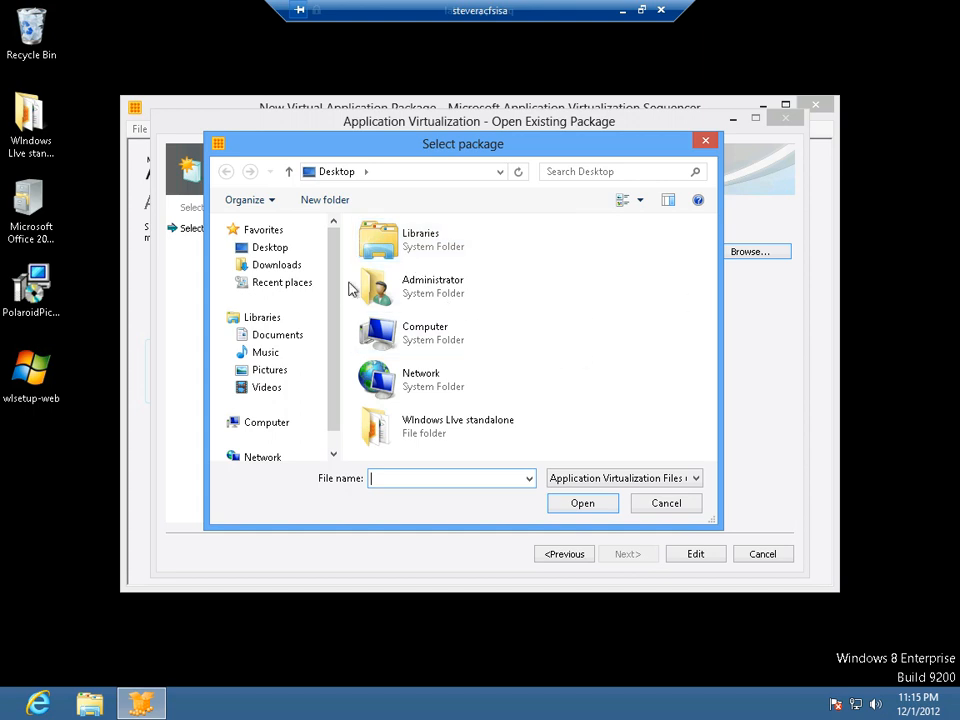
left_click(278, 249)
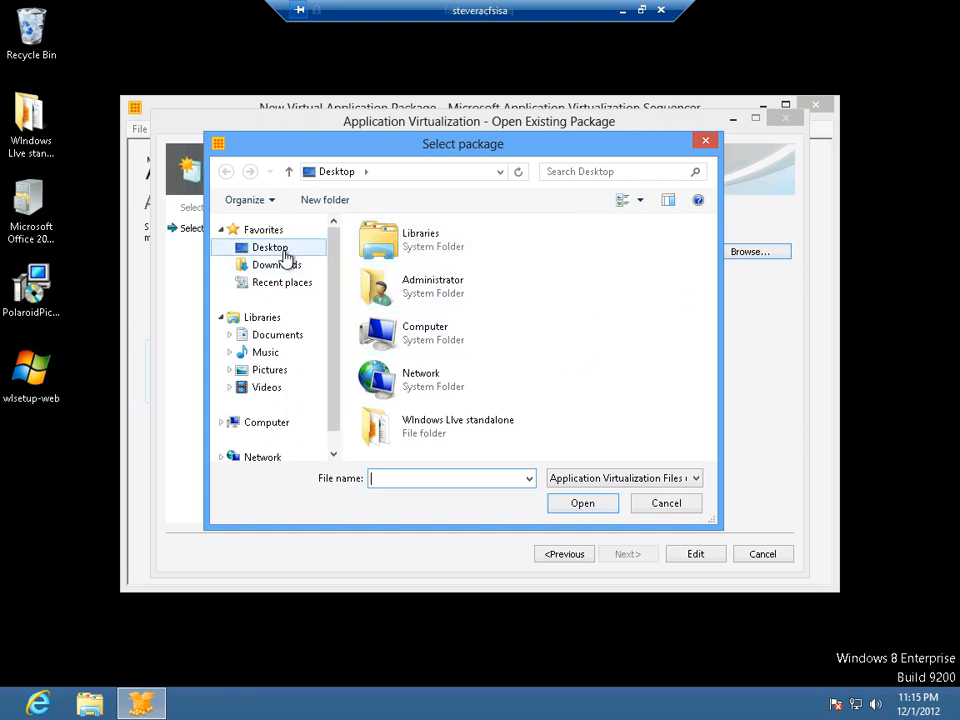
double_click(467, 425)
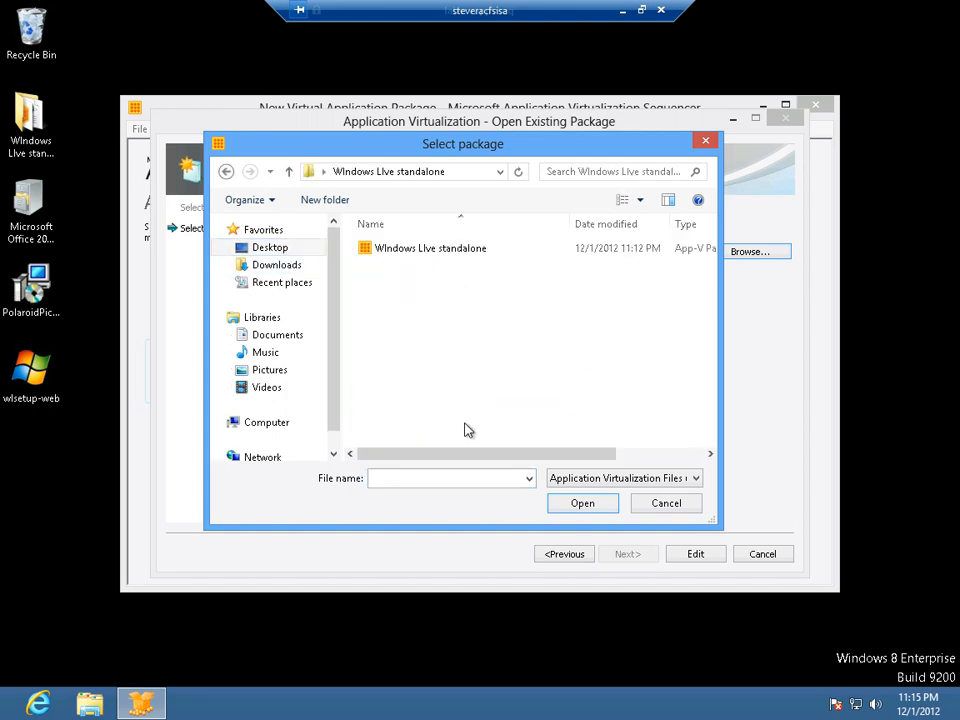
double_click(424, 256)
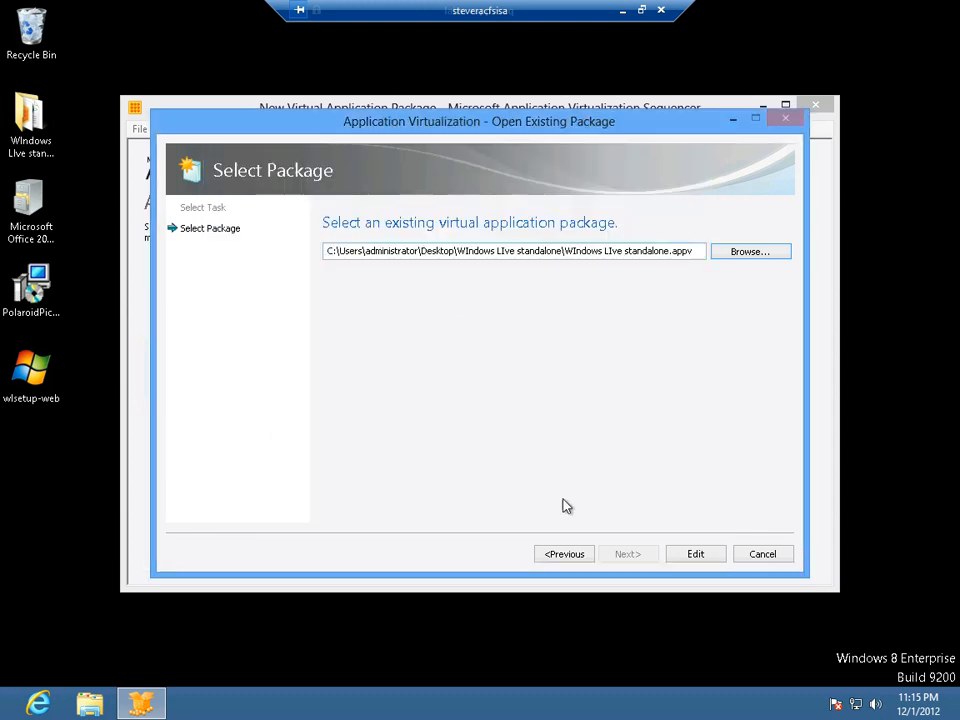
left_click(705, 557)
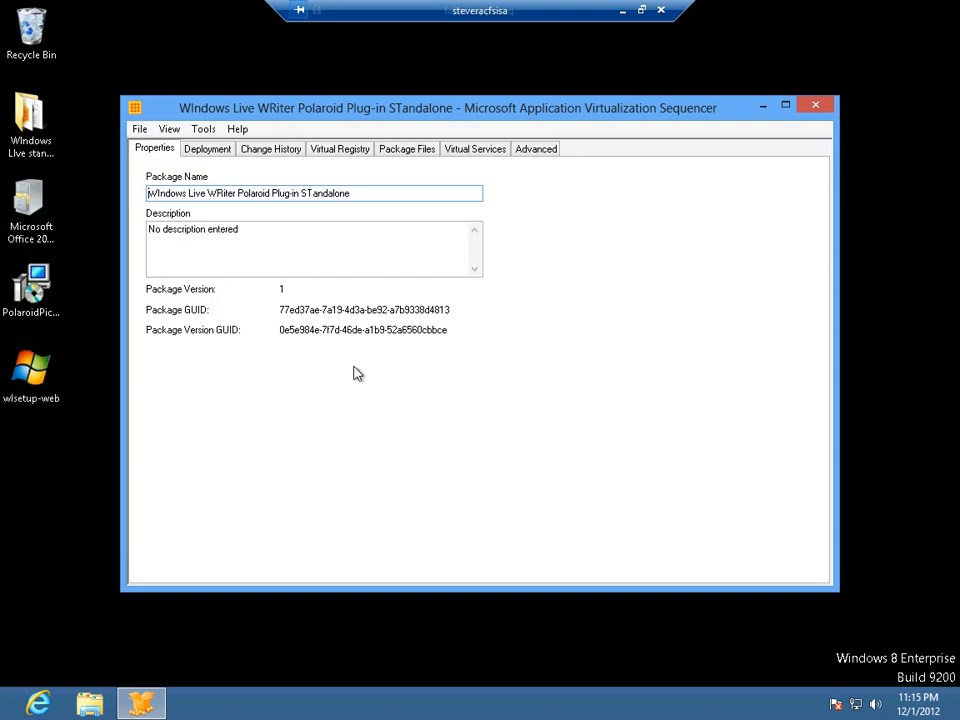
Review the package's deployment targets, change history, virtual registry, package files, virtual services and advanced settings
left_click(210, 150)
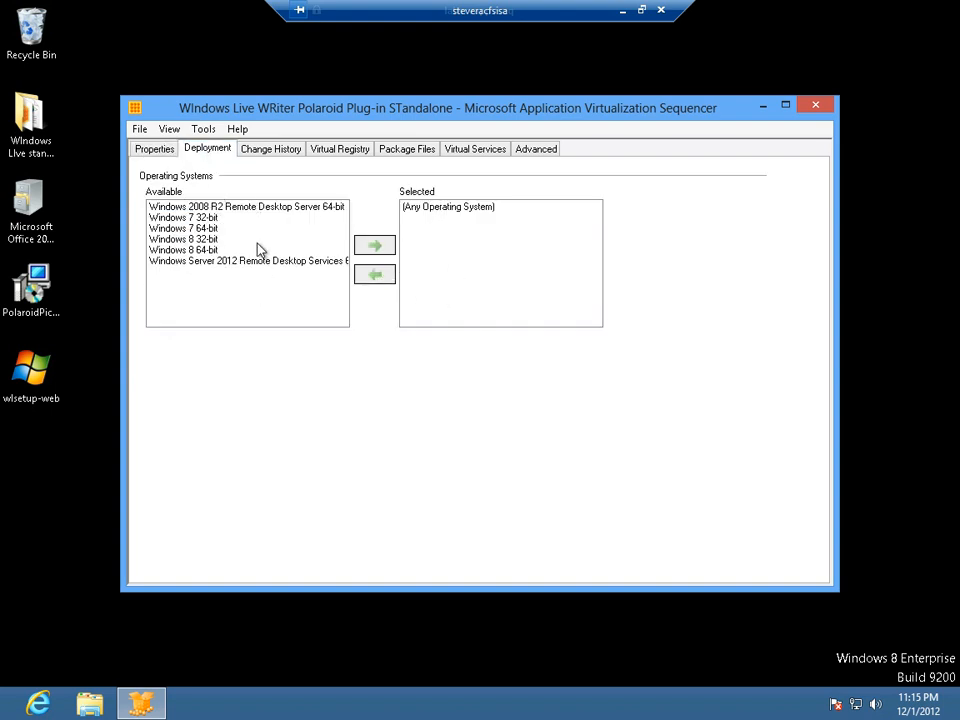
left_click(266, 152)
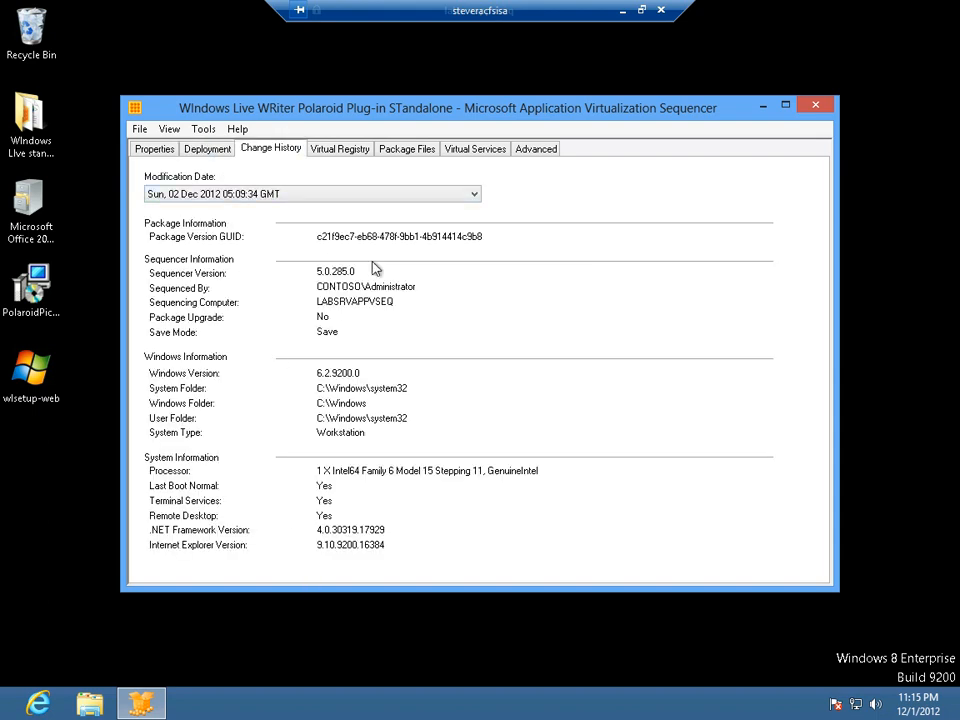
left_click(354, 149)
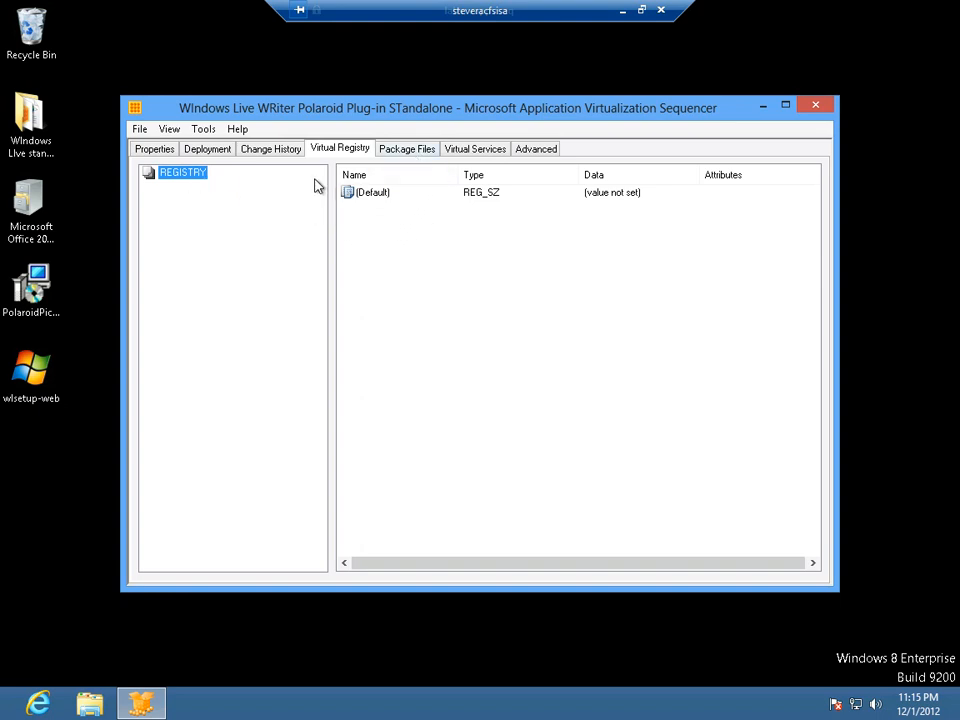
left_click(400, 153)
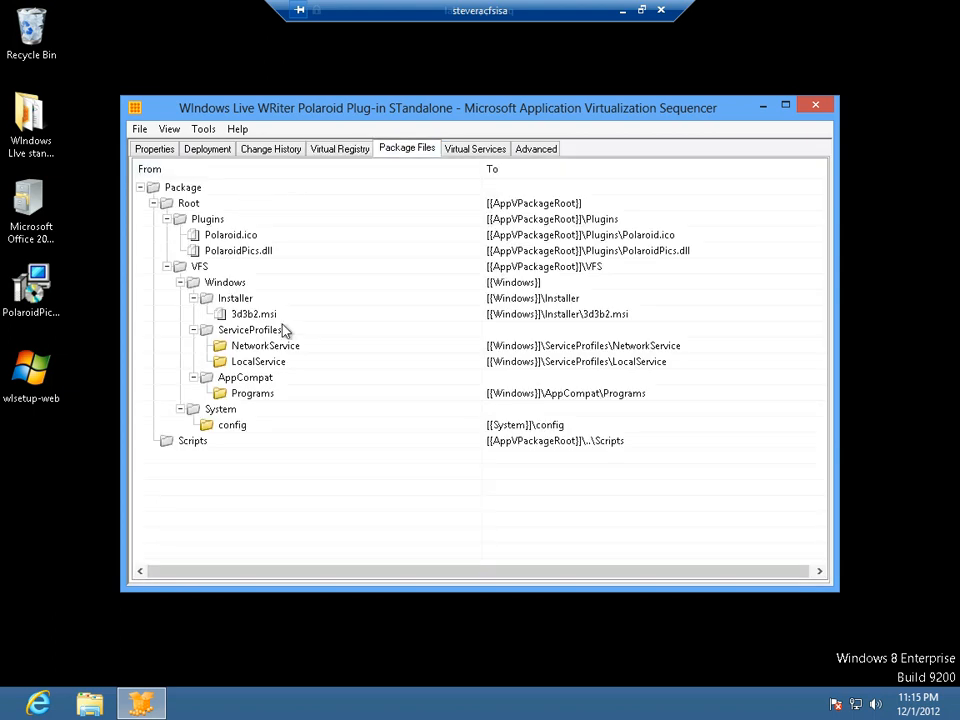
left_click(484, 151)
left_click(530, 153)
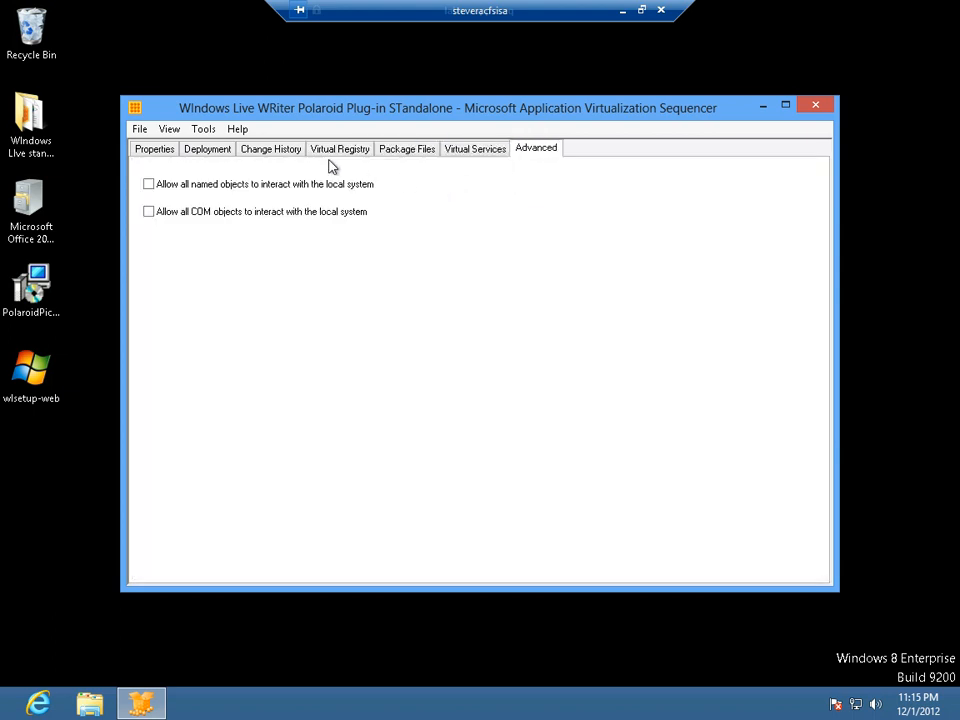
Inspect the virtual file system mapping of the Windows folder under VFS in the package files and close it without changes
left_click(397, 152)
left_click(236, 284)
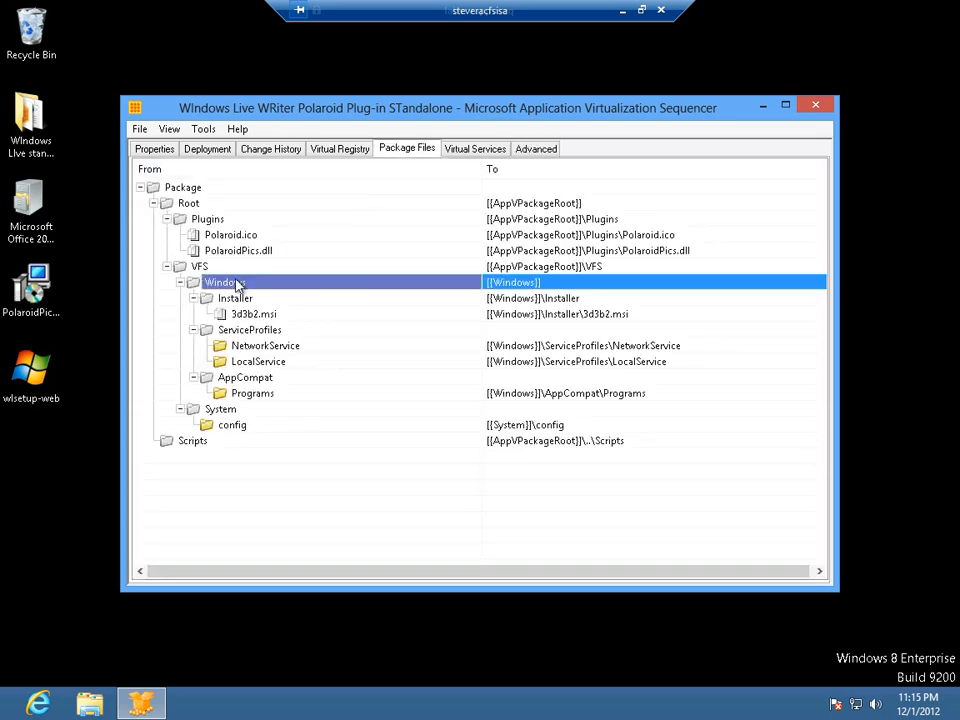
right_click(236, 284)
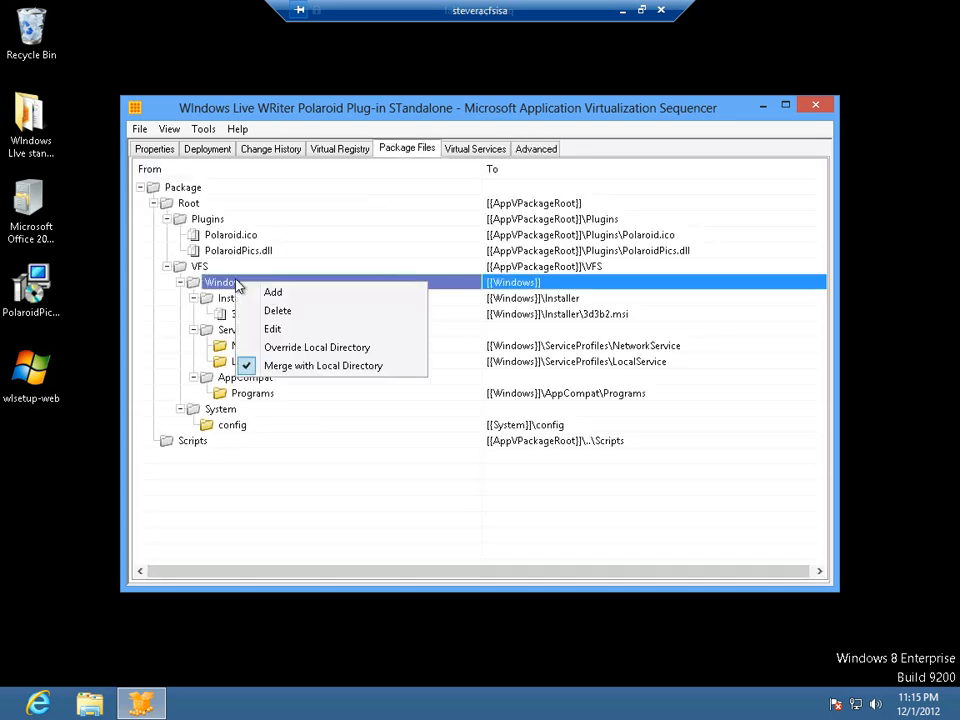
left_click(298, 330)
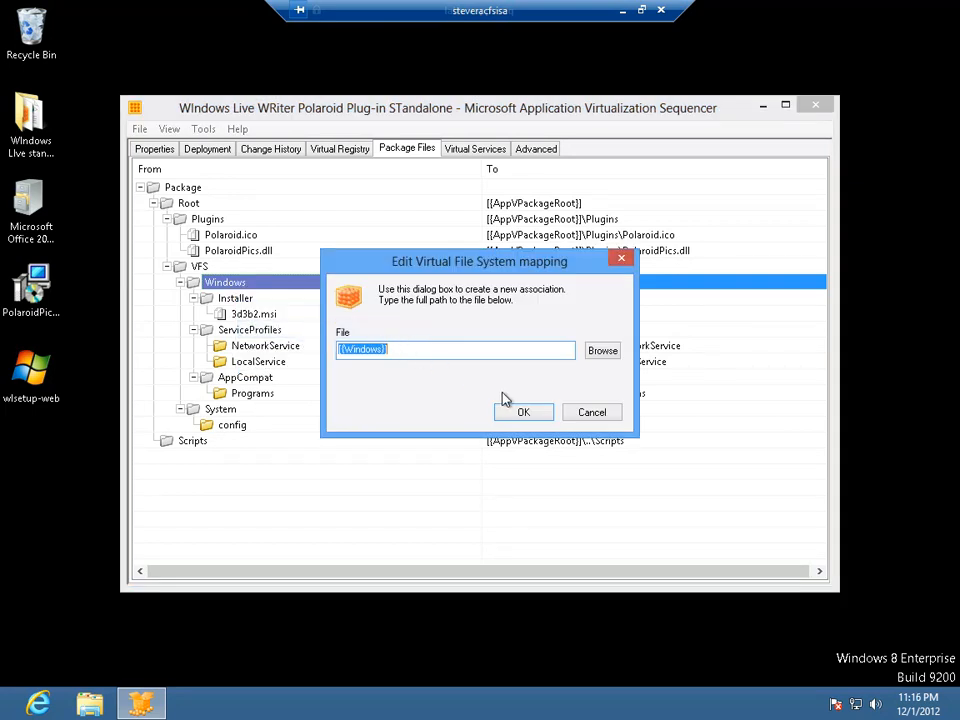
left_click(597, 411)
Examine the key and value editing options available for the REGISTRY root in the virtual registry
left_click(348, 153)
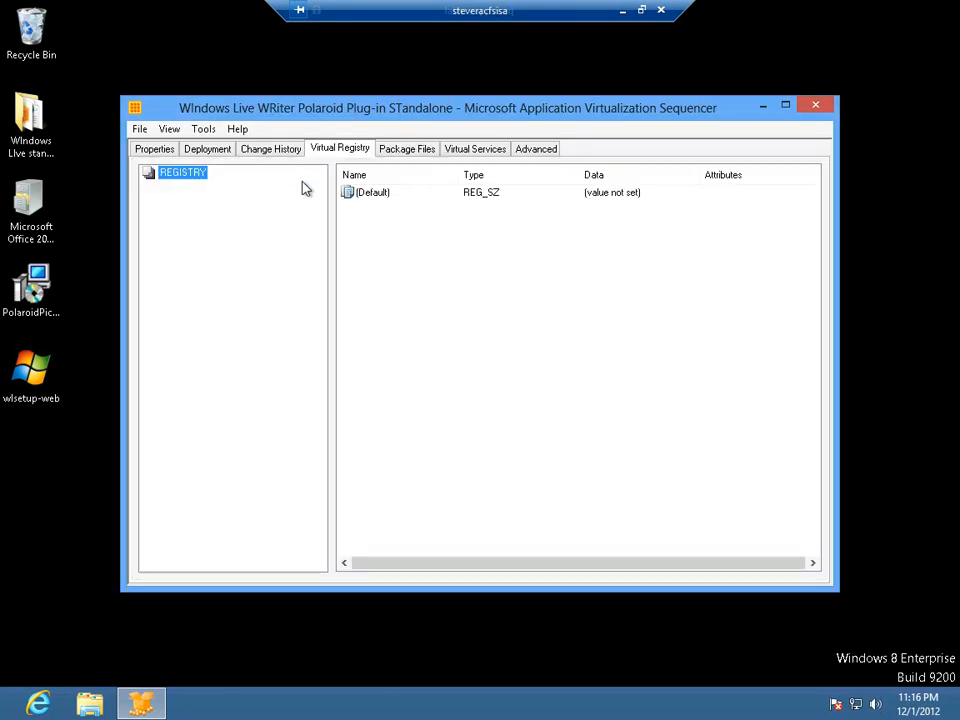
right_click(209, 225)
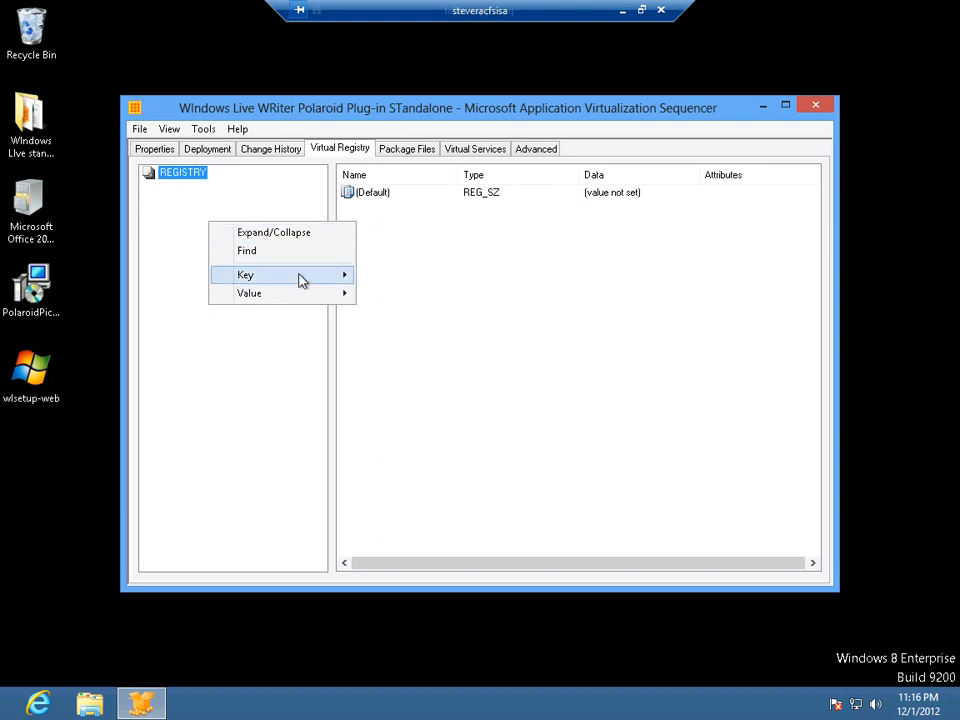
mouse_move(343, 277)
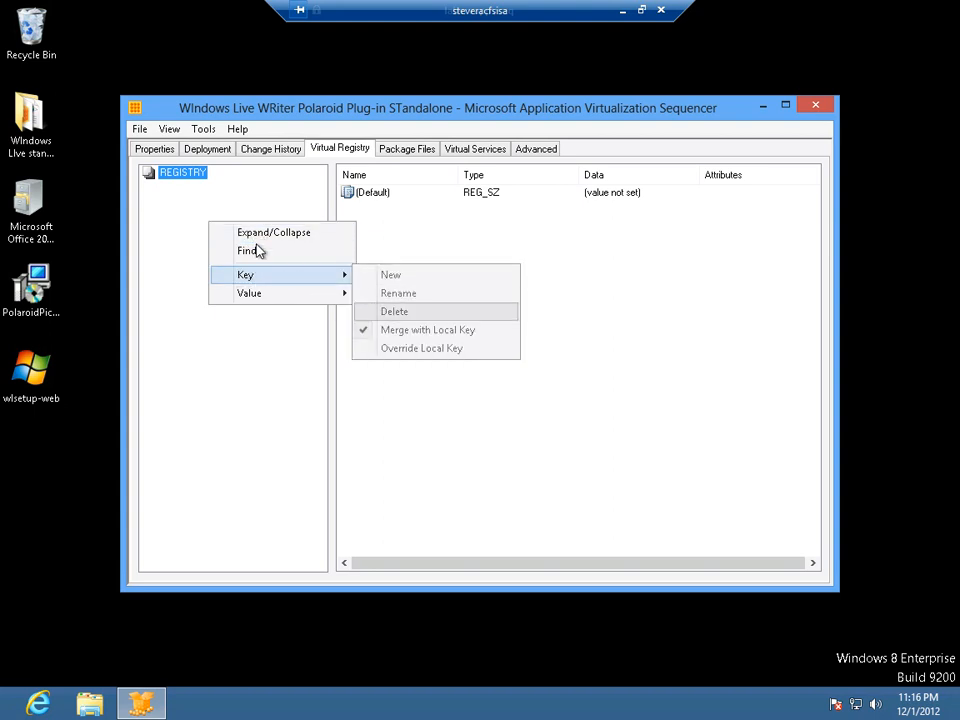
left_click(356, 224)
right_click(360, 223)
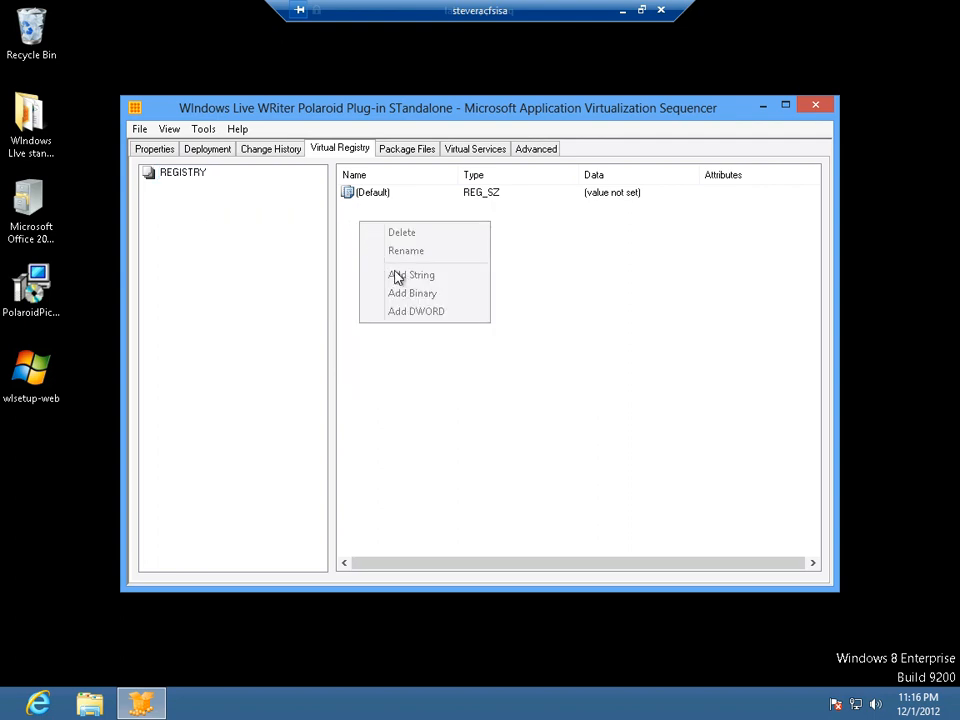
left_click(185, 177)
left_click(184, 177)
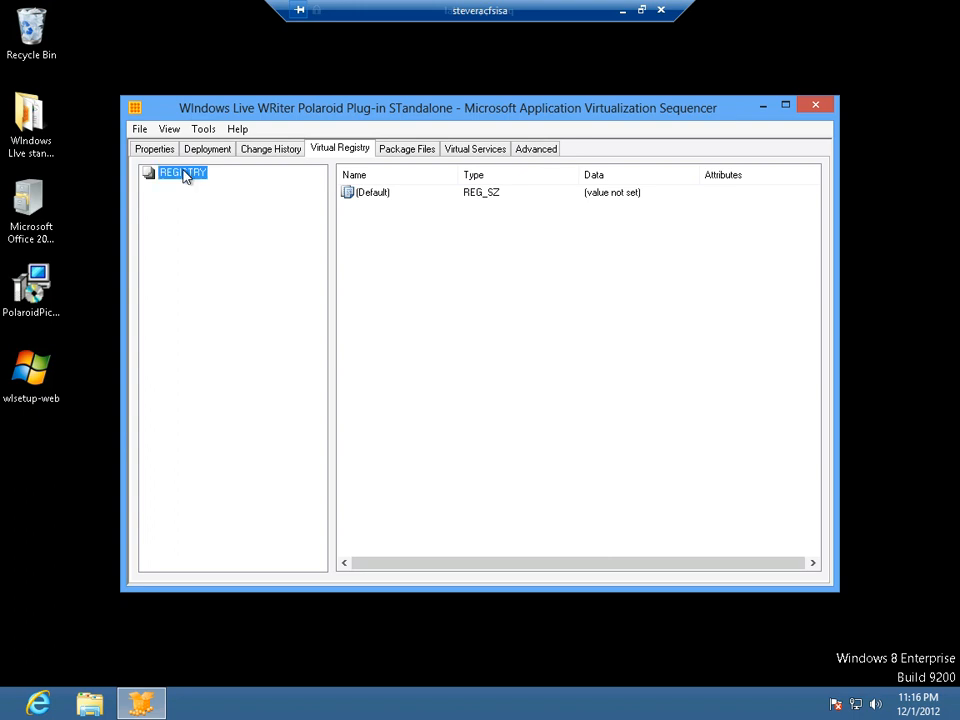
Recheck the key options for the REGISTRY root in the virtual registry and close the Sequencer without changing the package
right_click(185, 177)
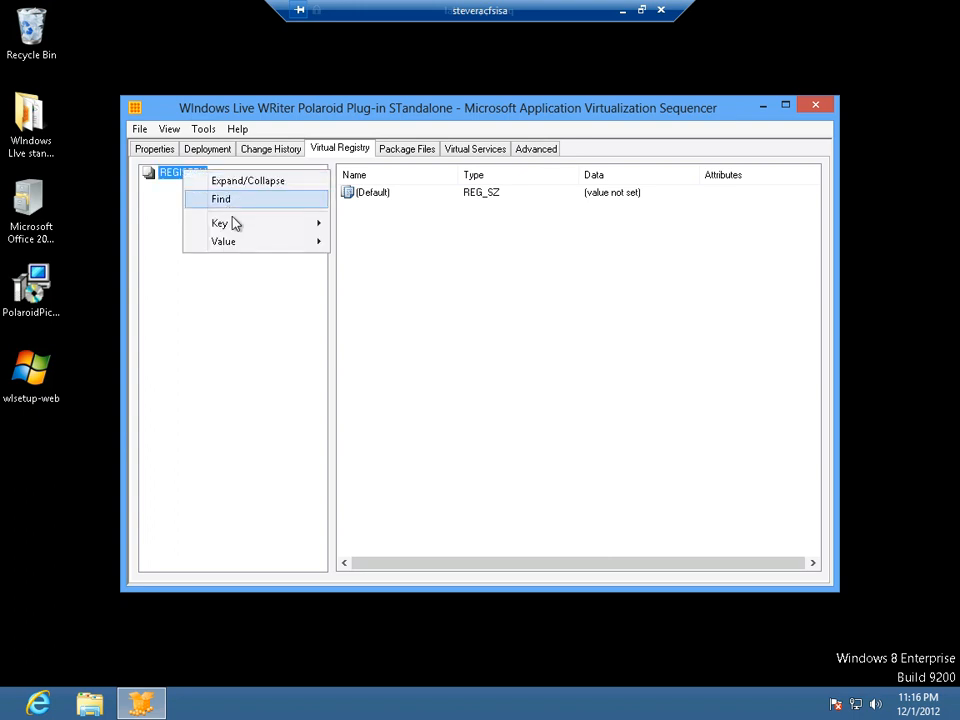
mouse_move(242, 226)
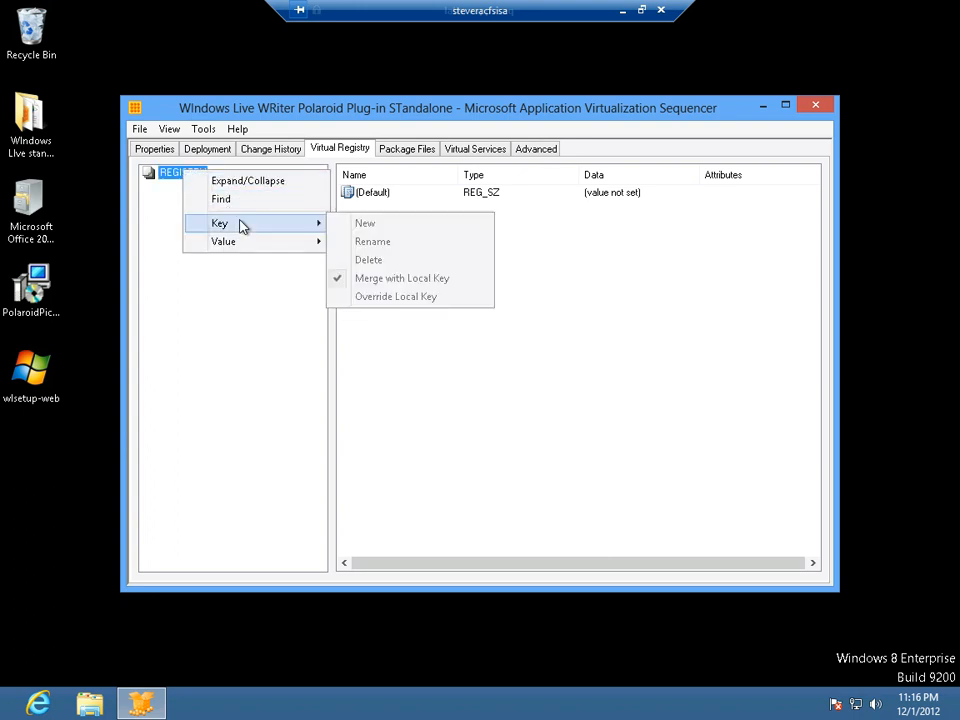
left_click(246, 354)
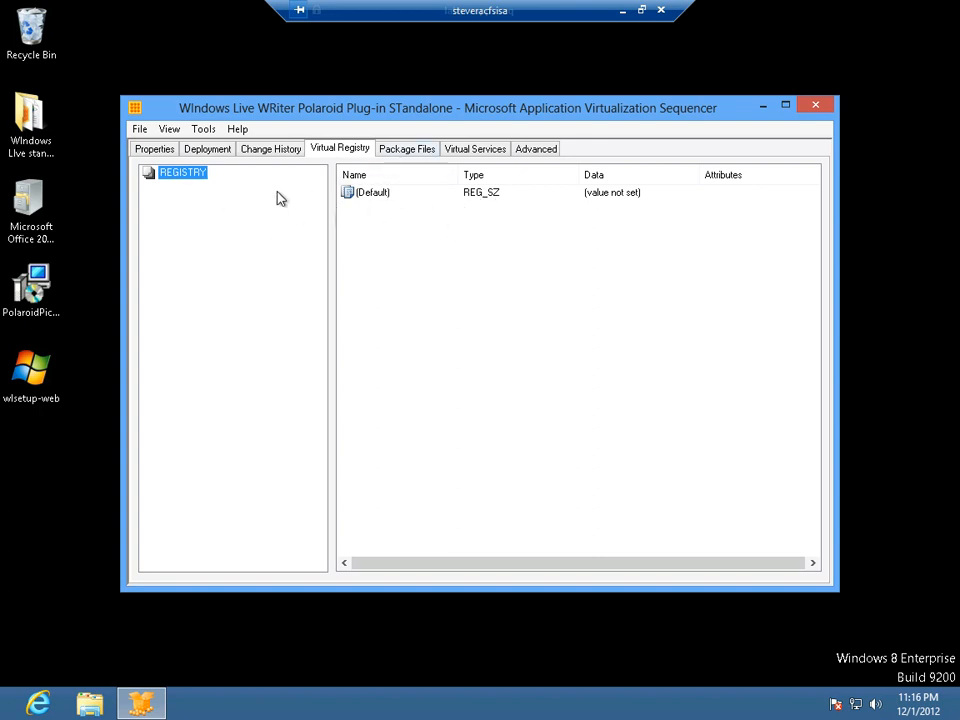
right_click(218, 272)
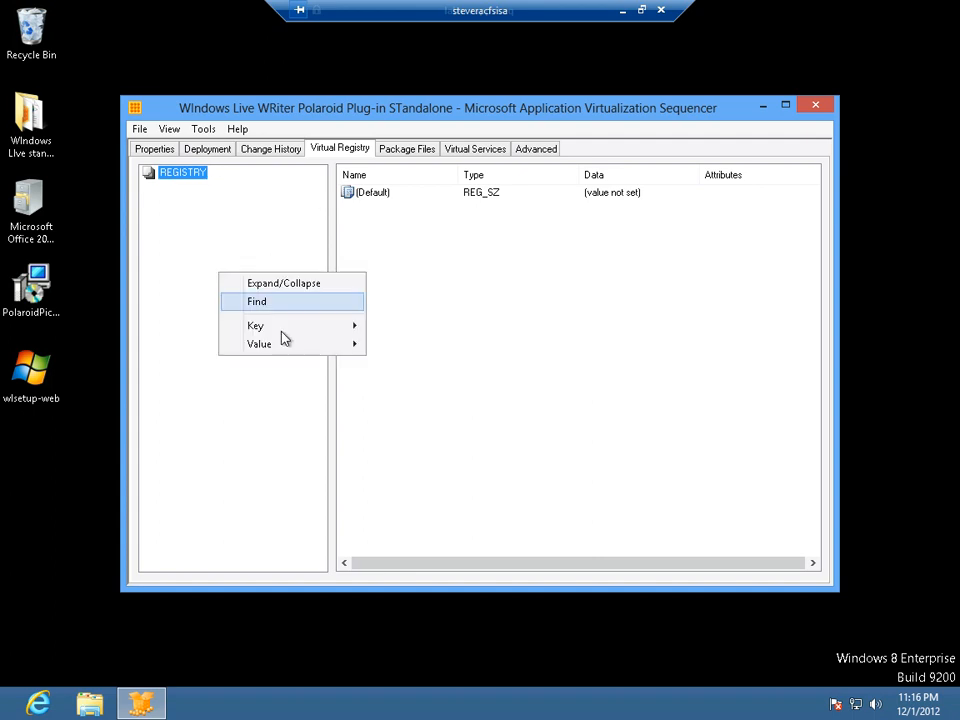
left_click(273, 231)
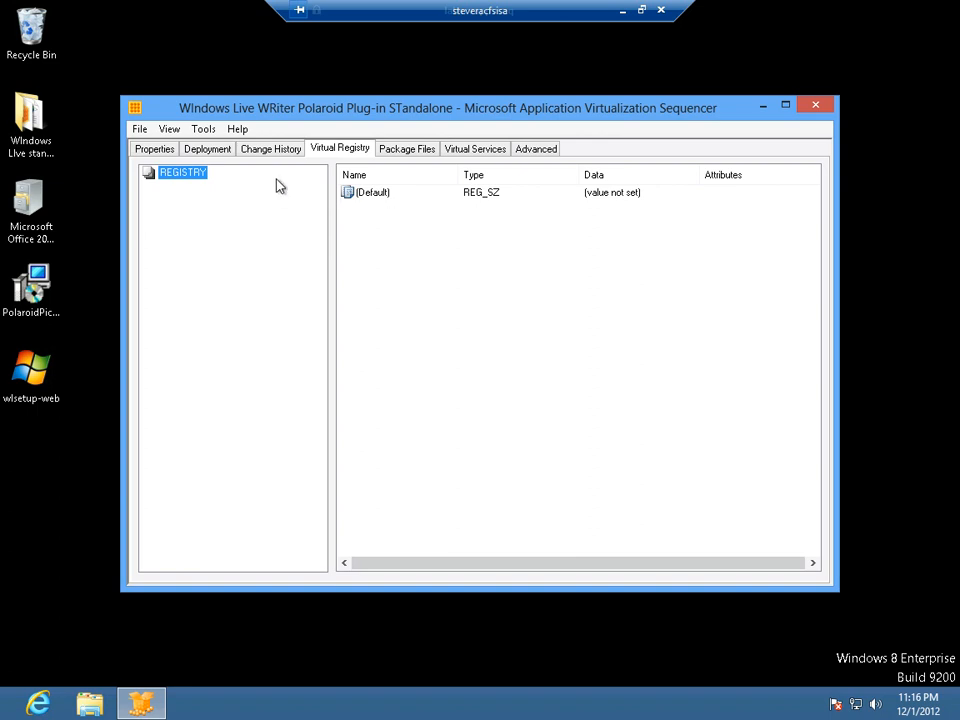
left_click(816, 107)
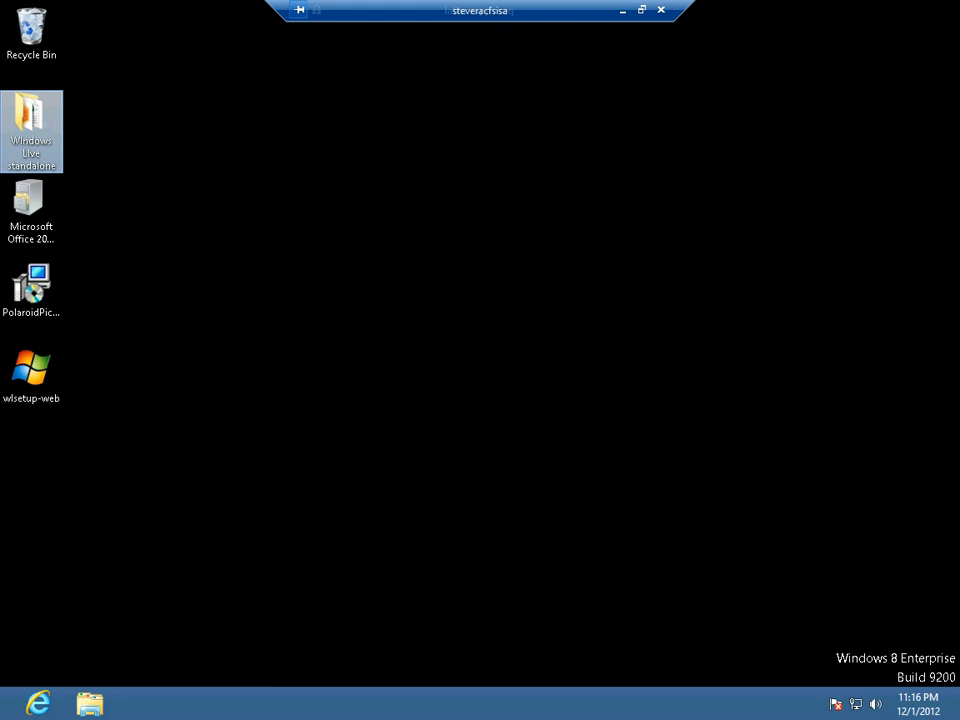
Switch to the Configuration Manager remote session in full screen and look through the Live Writer entries in the Applications list
left_click_drag(958, 190, 641, 125)
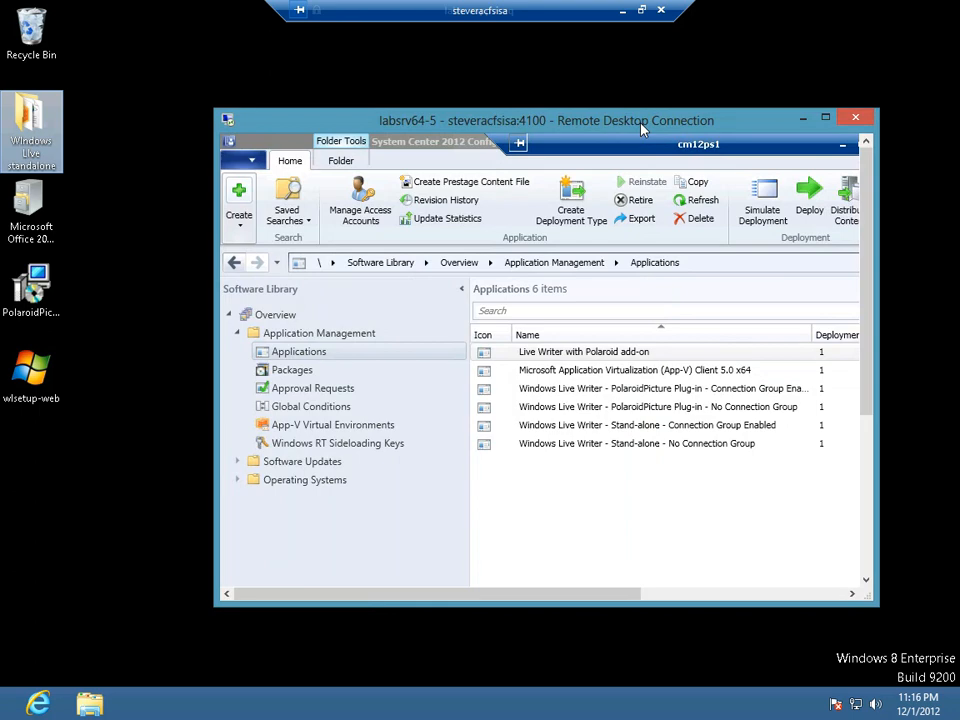
double_click(641, 125)
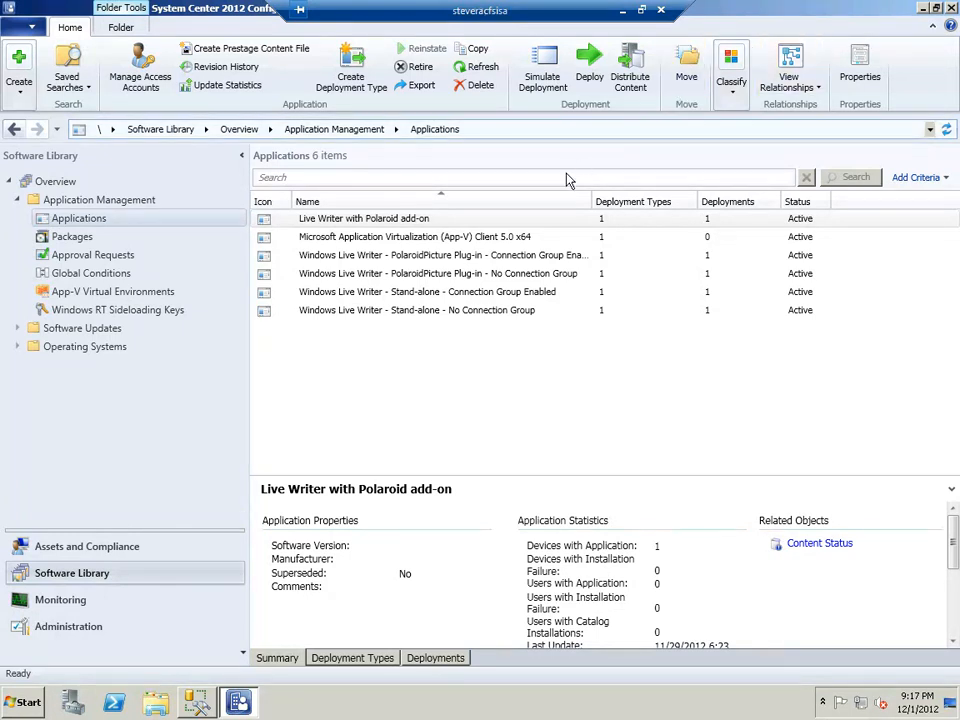
left_click(431, 220)
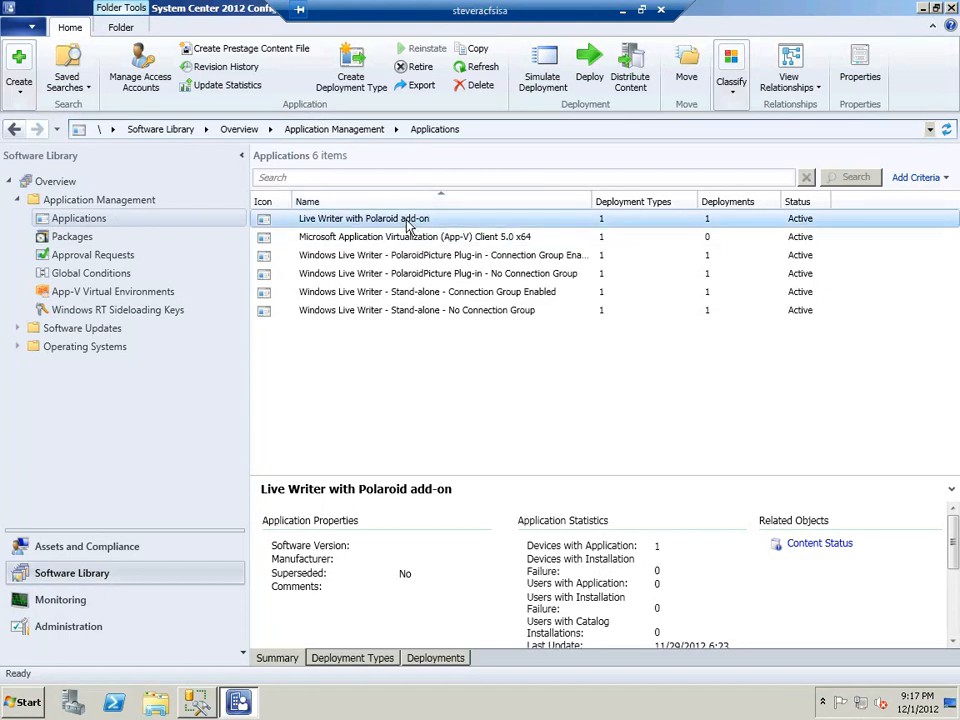
left_click(409, 256)
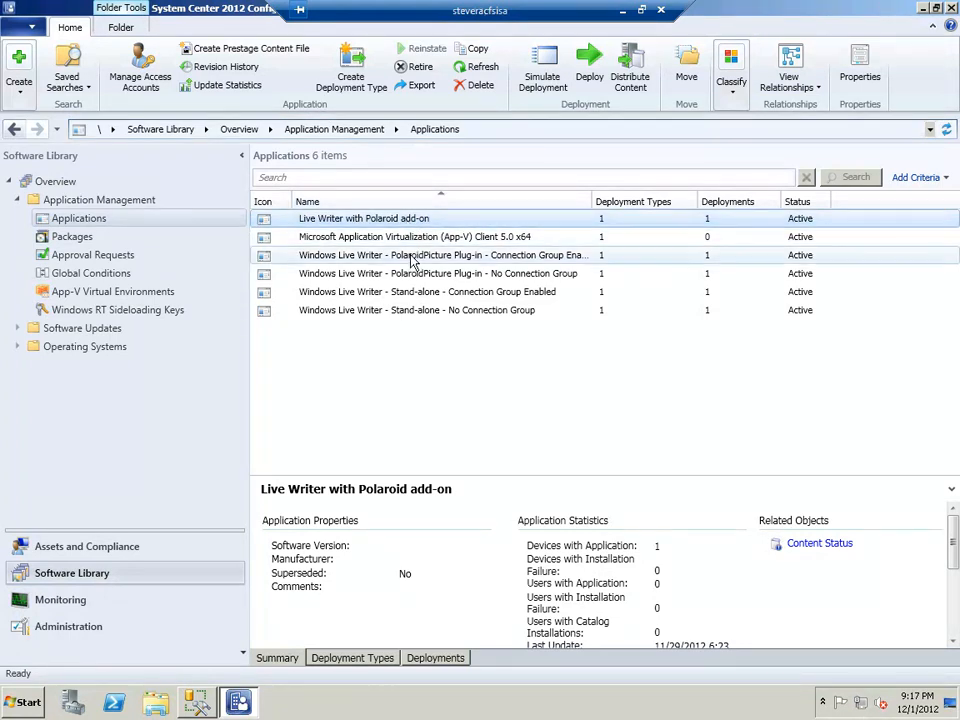
left_click(413, 276)
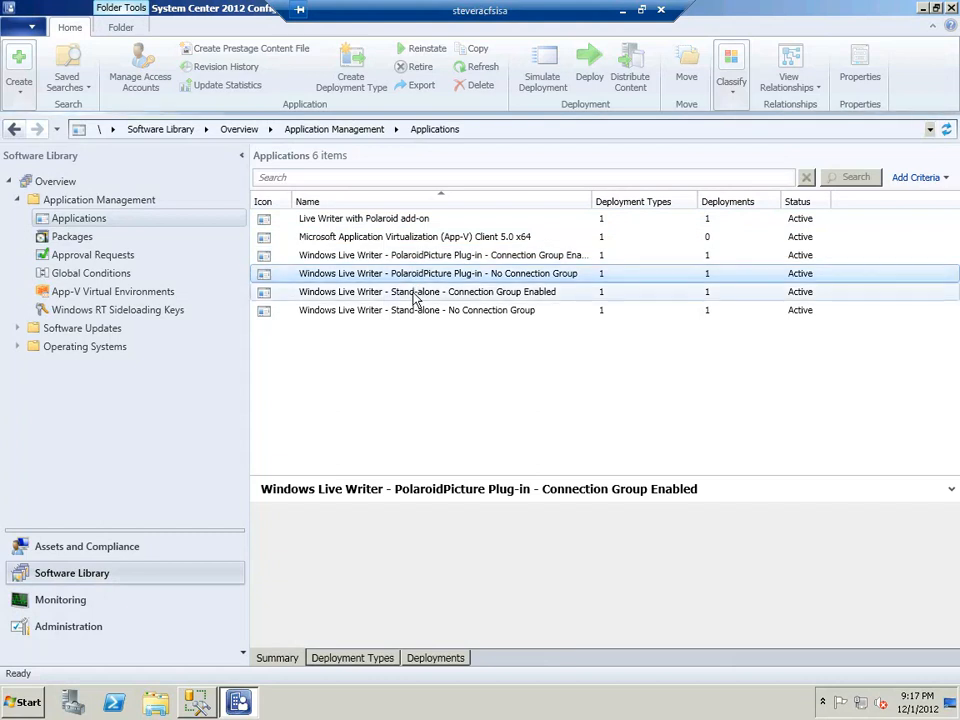
left_click(413, 293)
left_click(412, 310)
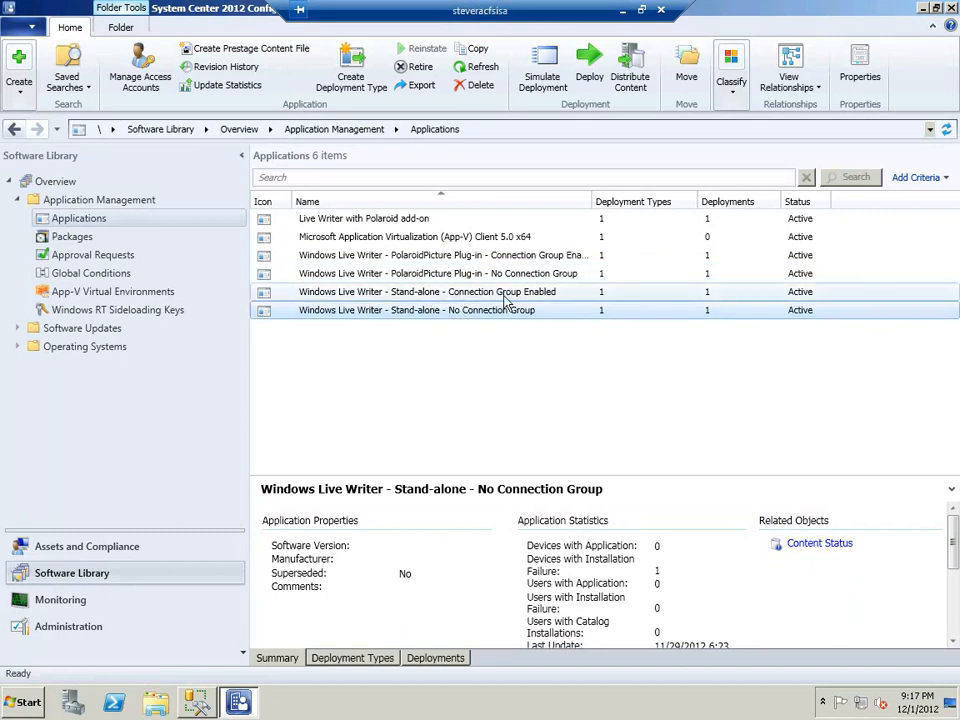
Check the references of the Microsoft Application Virtualization (App-V) Client 5.0 x64 application and close its properties without changes
left_click(368, 240)
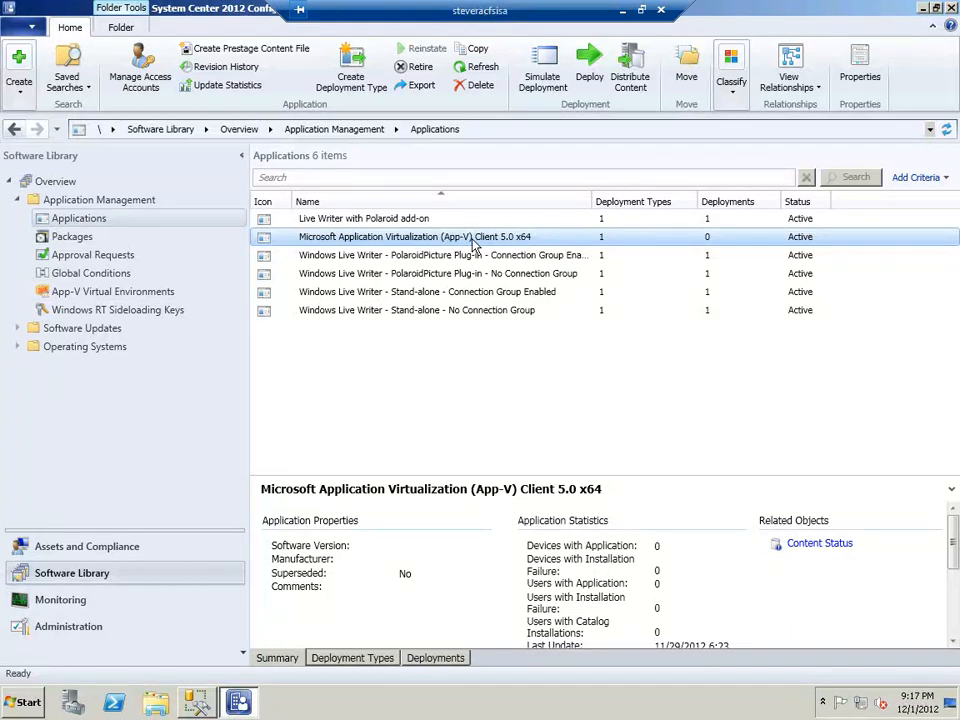
right_click(428, 247)
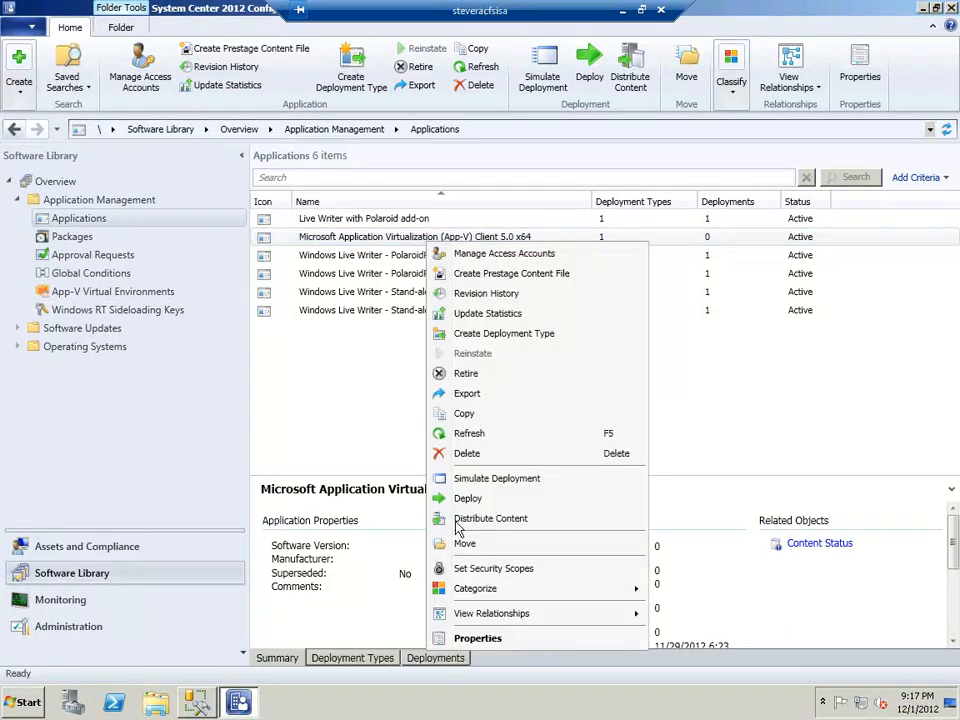
left_click(470, 639)
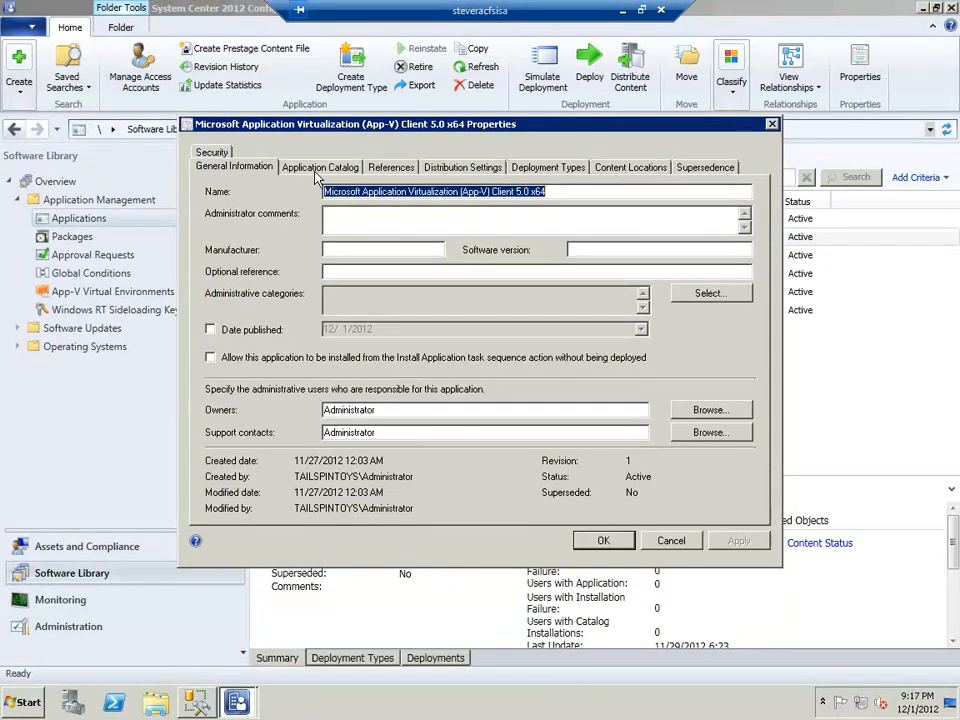
left_click(393, 170)
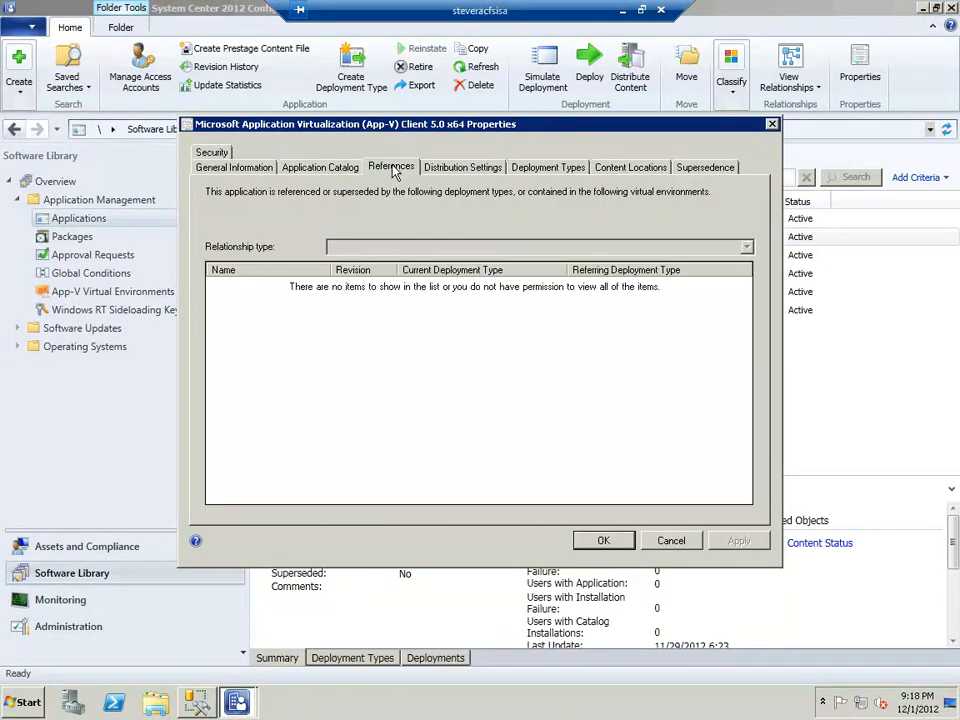
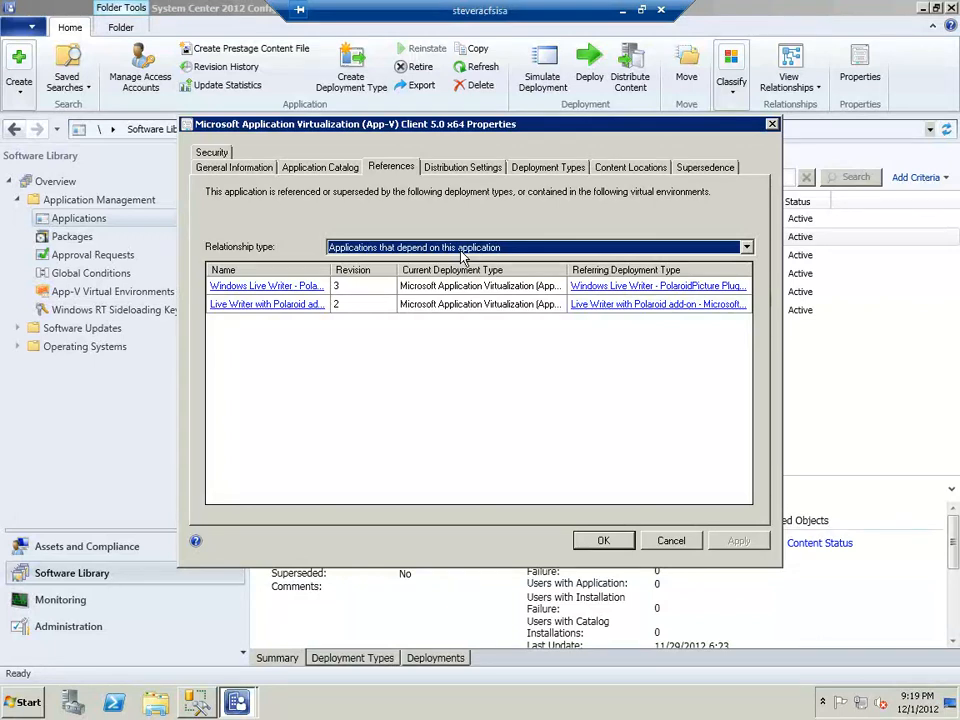
left_click(671, 541)
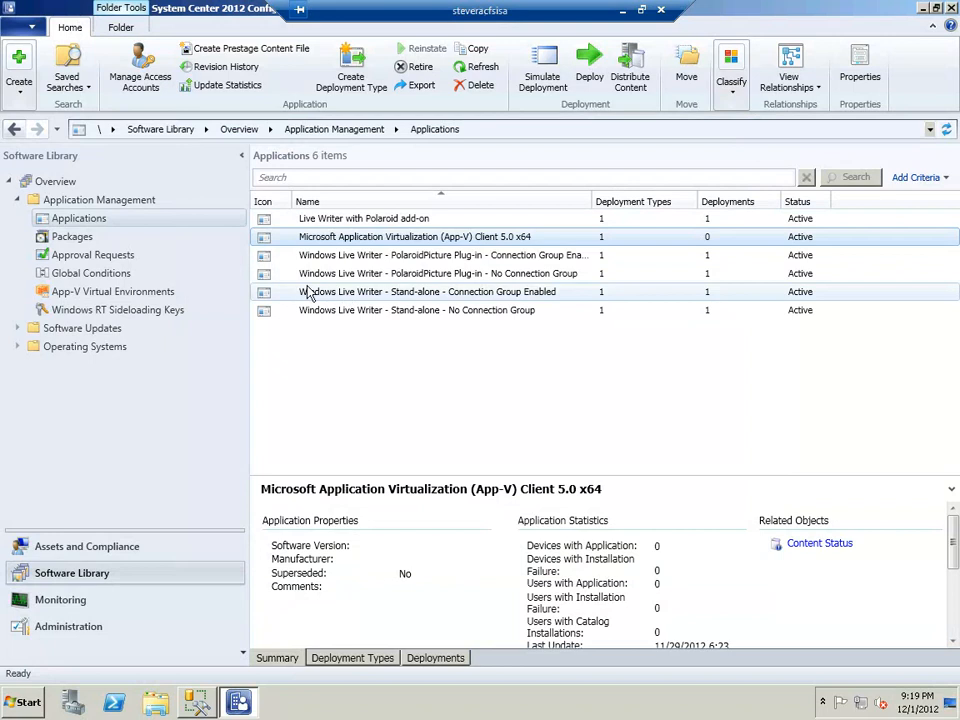
Examine the installation file types available for a new application, including Microsoft Application Virtualization 5, and exit the wizard without creating anything
right_click(100, 229)
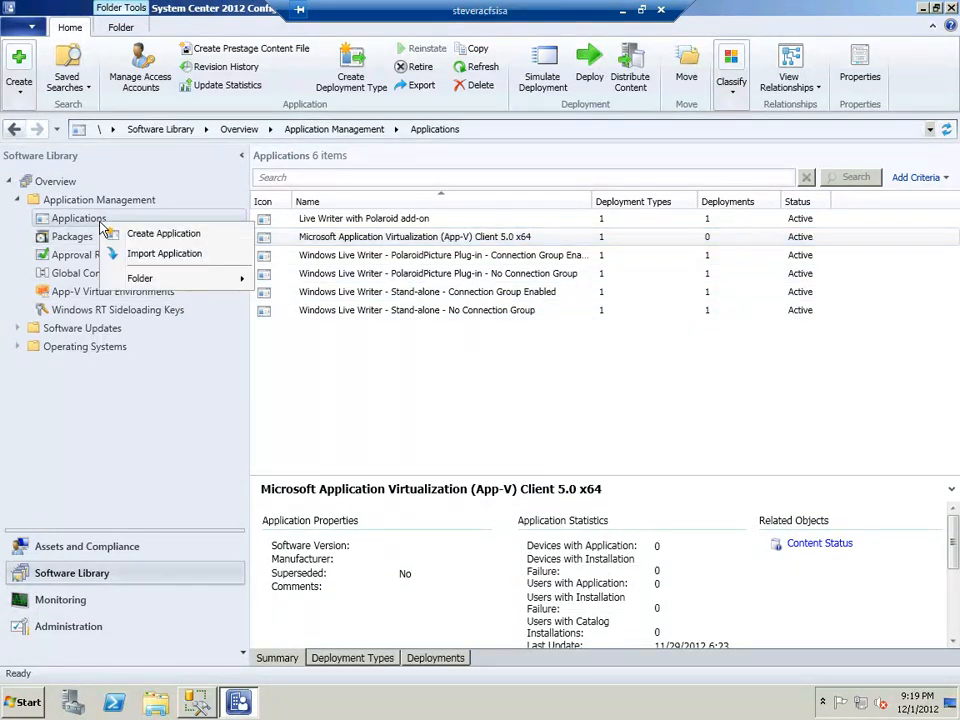
left_click(151, 238)
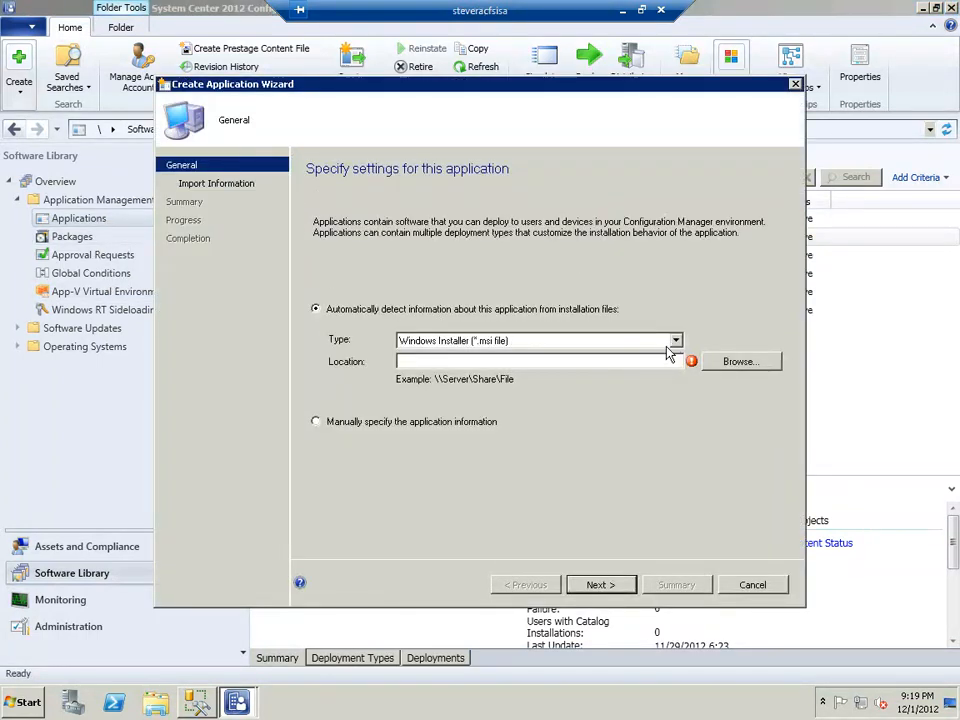
left_click(676, 341)
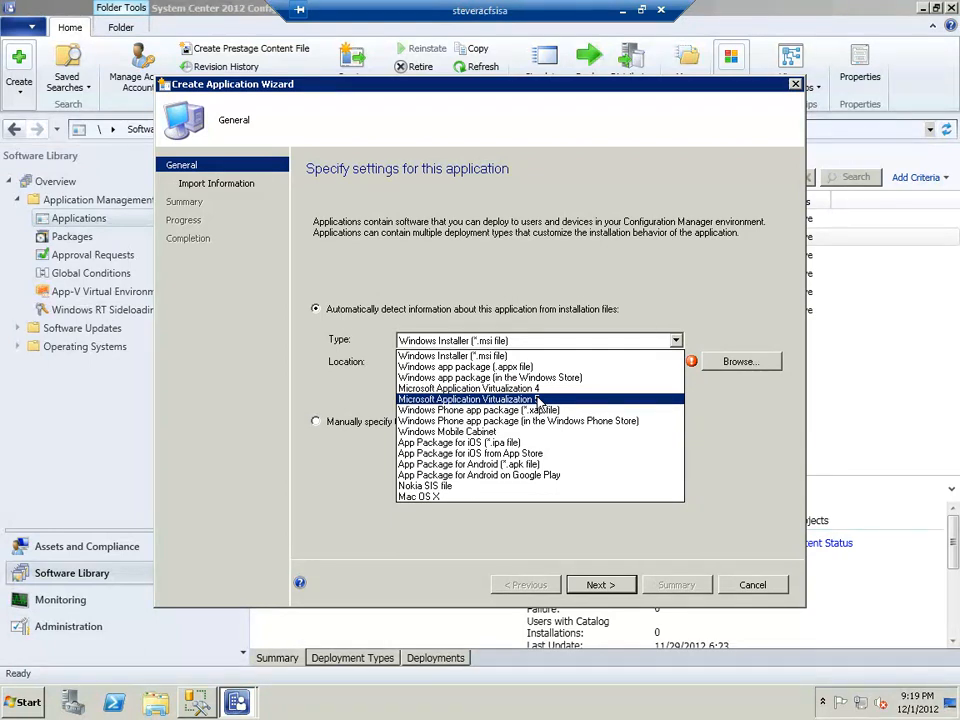
left_click(749, 593)
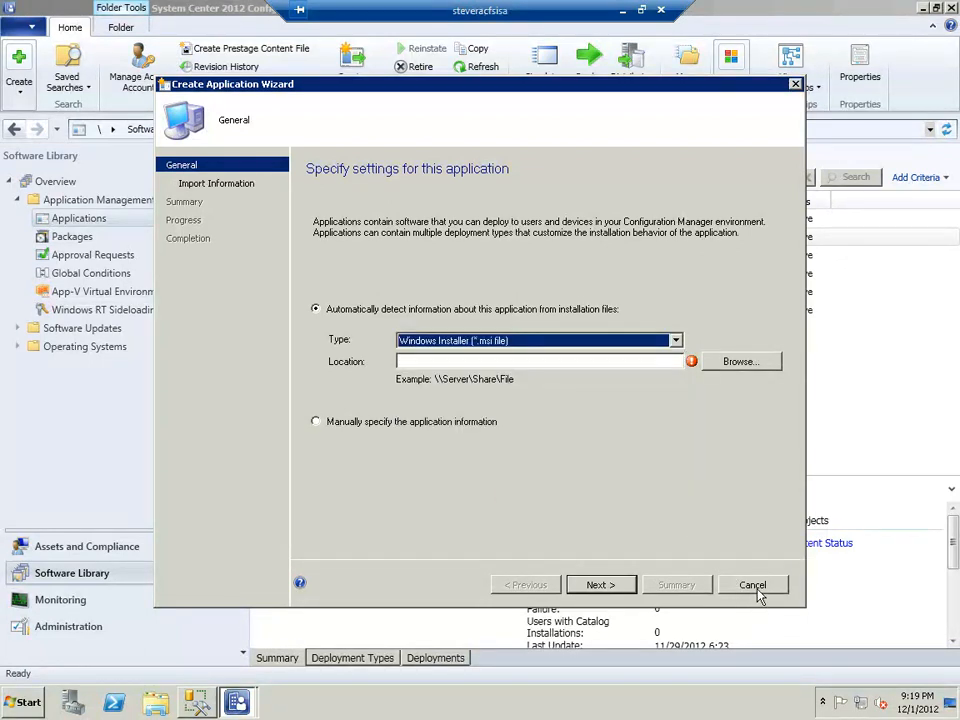
left_click(756, 588)
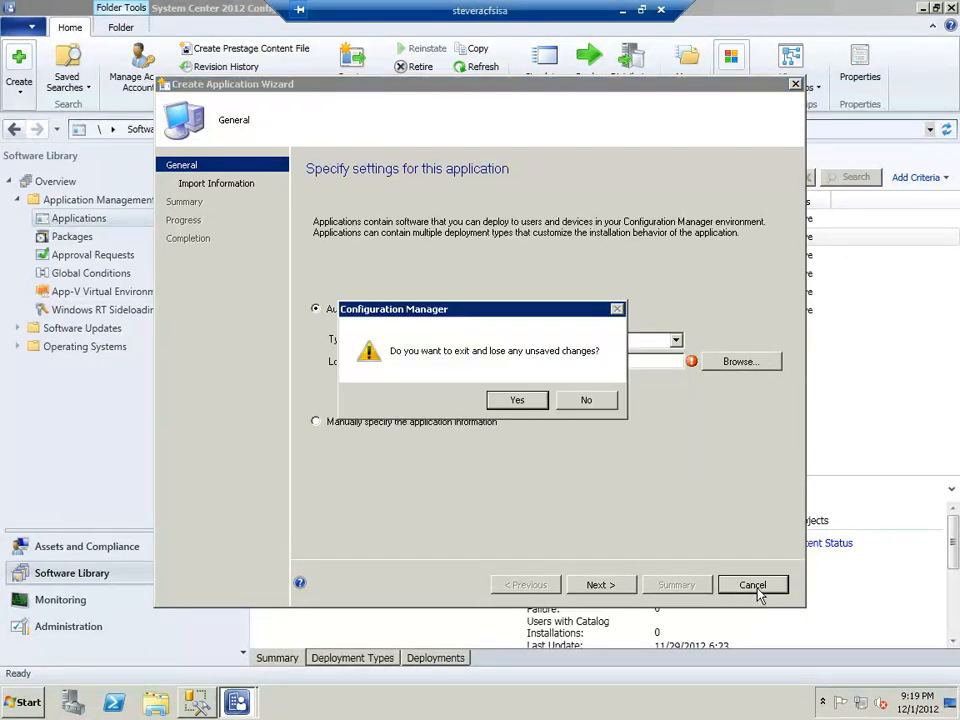
left_click(530, 397)
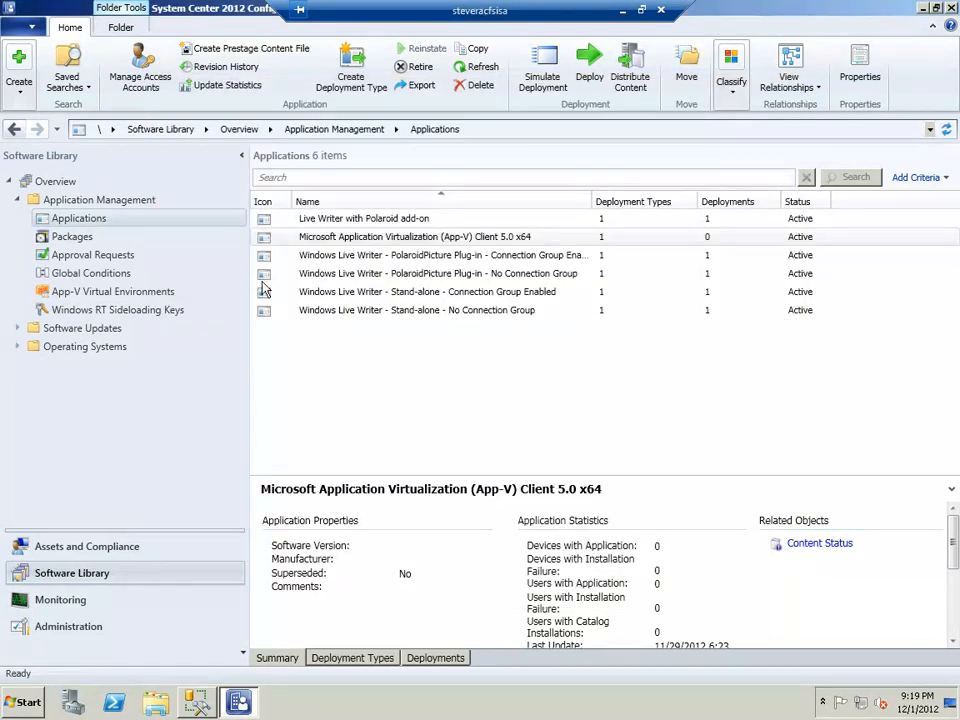
Open the properties of the LiveWriter/Polaroid Link App-V virtual environment and open Group1 for editing
left_click(96, 296)
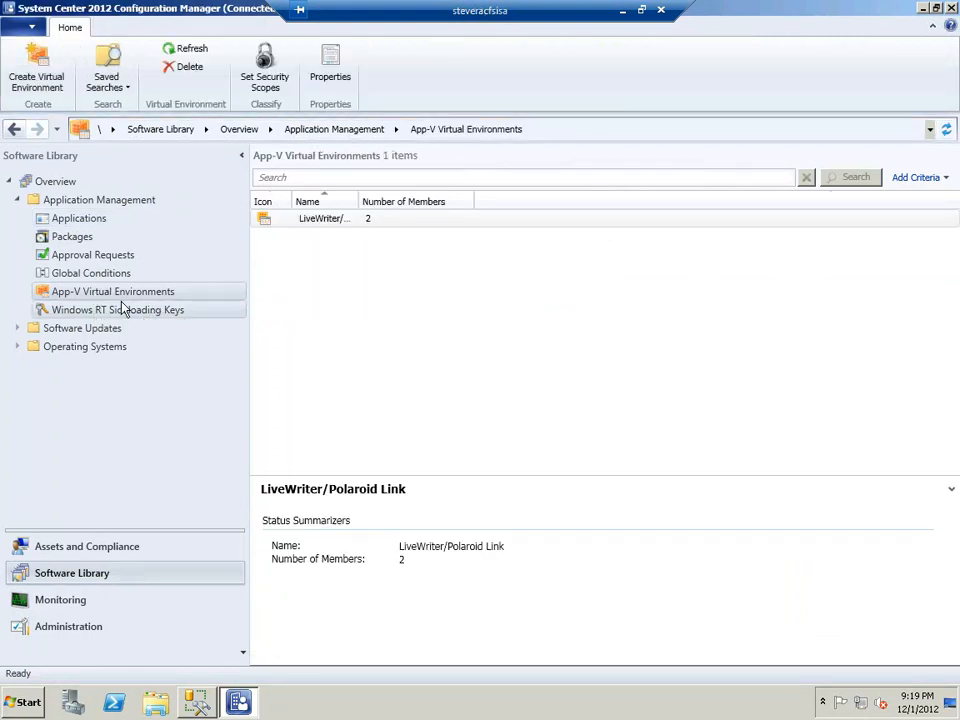
left_click(308, 227)
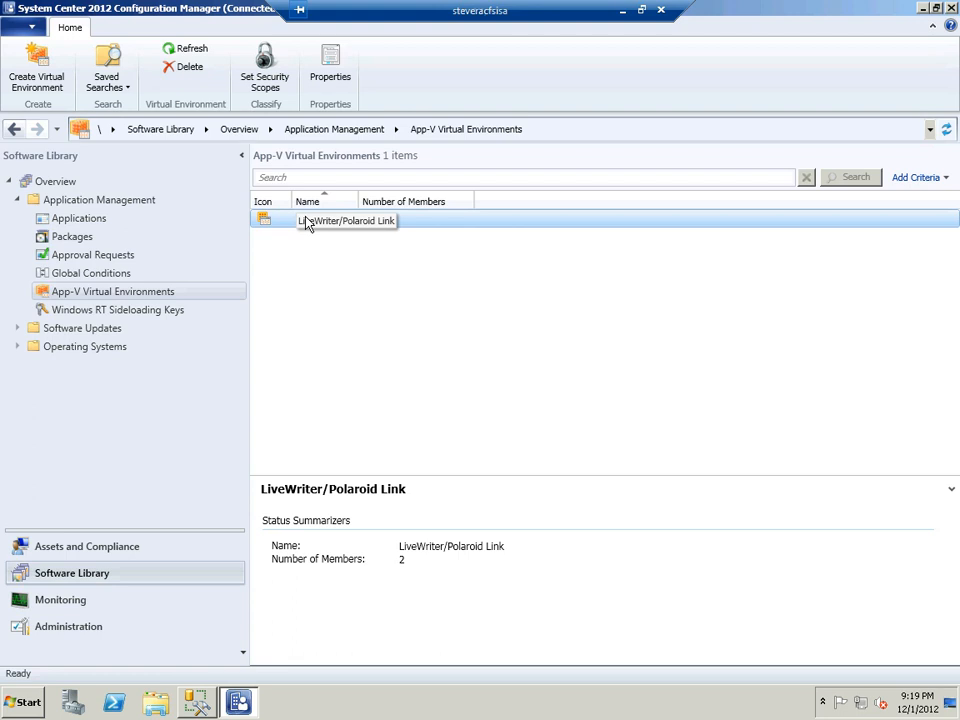
right_click(306, 219)
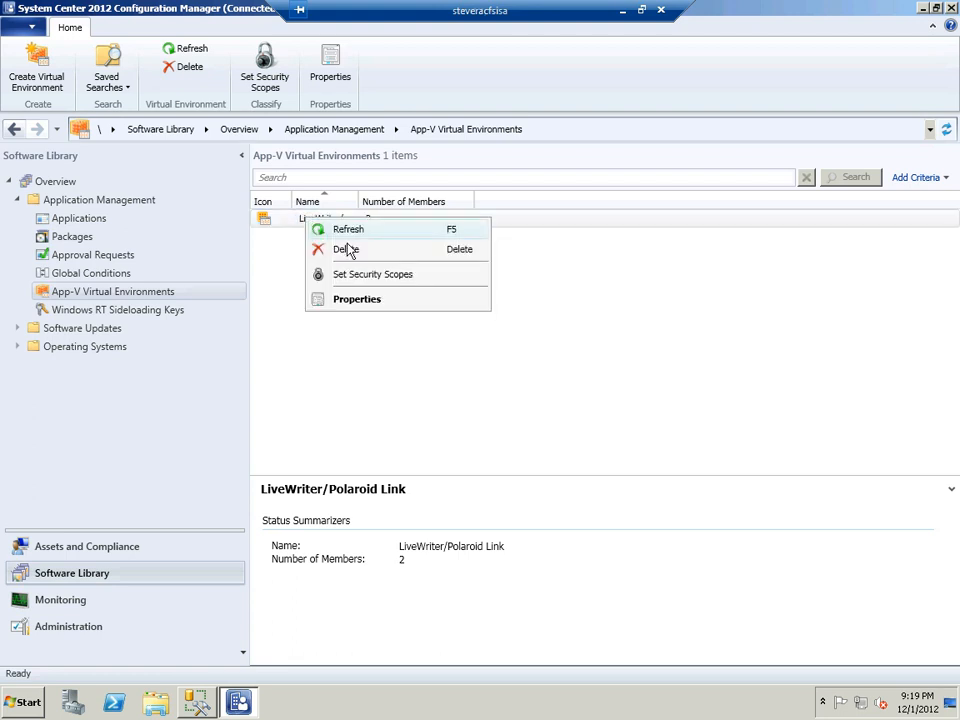
left_click(354, 303)
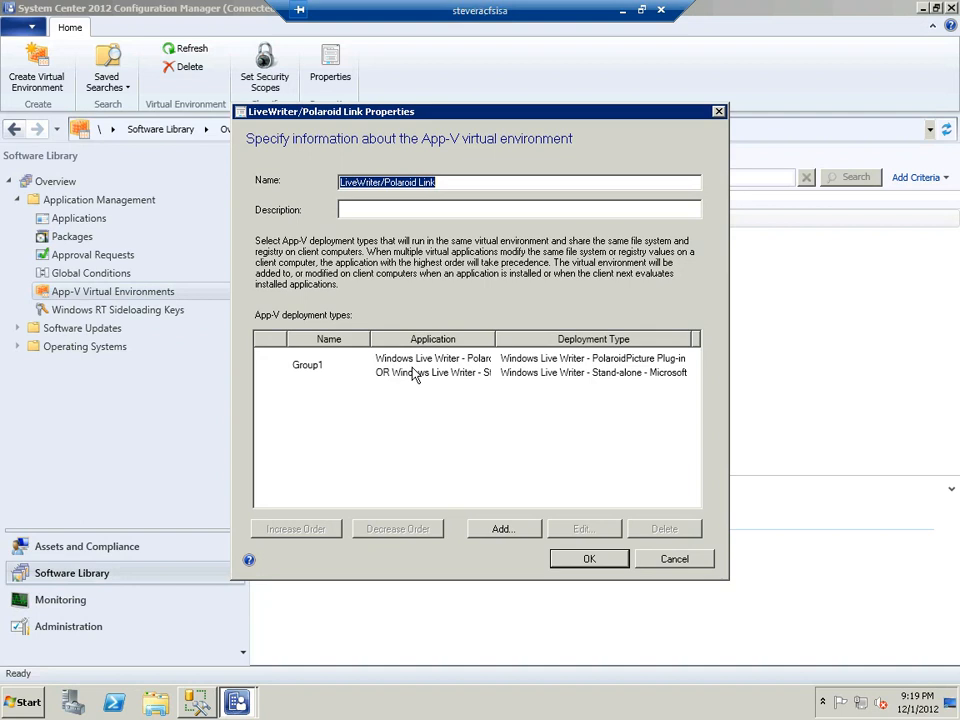
left_click(414, 374)
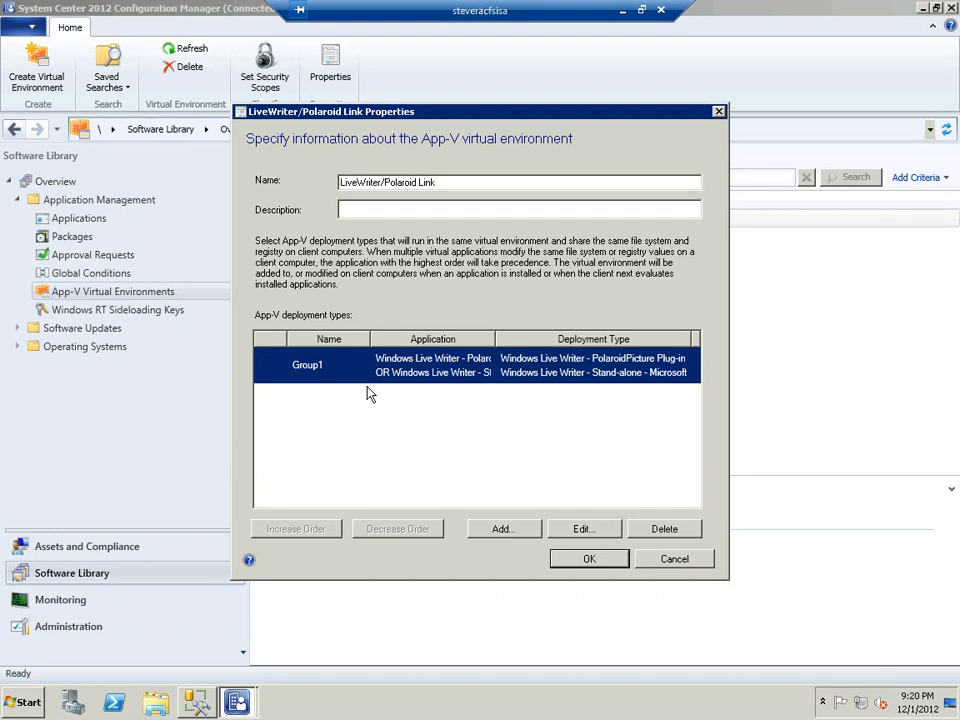
left_click(574, 535)
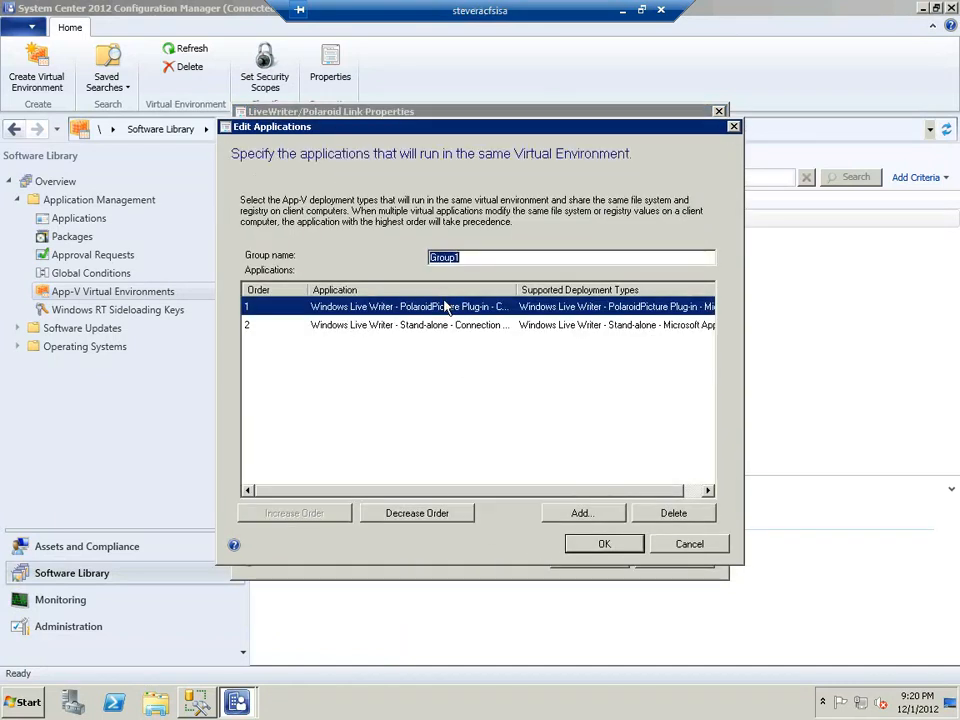
Review the order and full names of the applications in Group1, widening the Application column, and move the remote session window off the screen
left_click(446, 327)
left_click(450, 313)
left_click(452, 328)
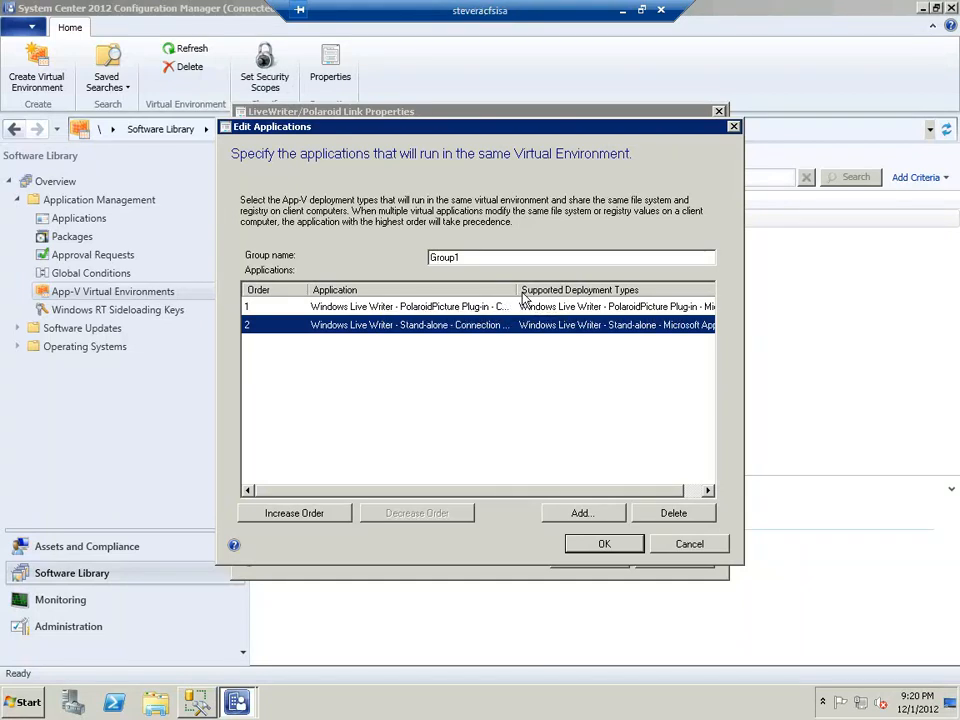
left_click_drag(517, 290, 632, 290)
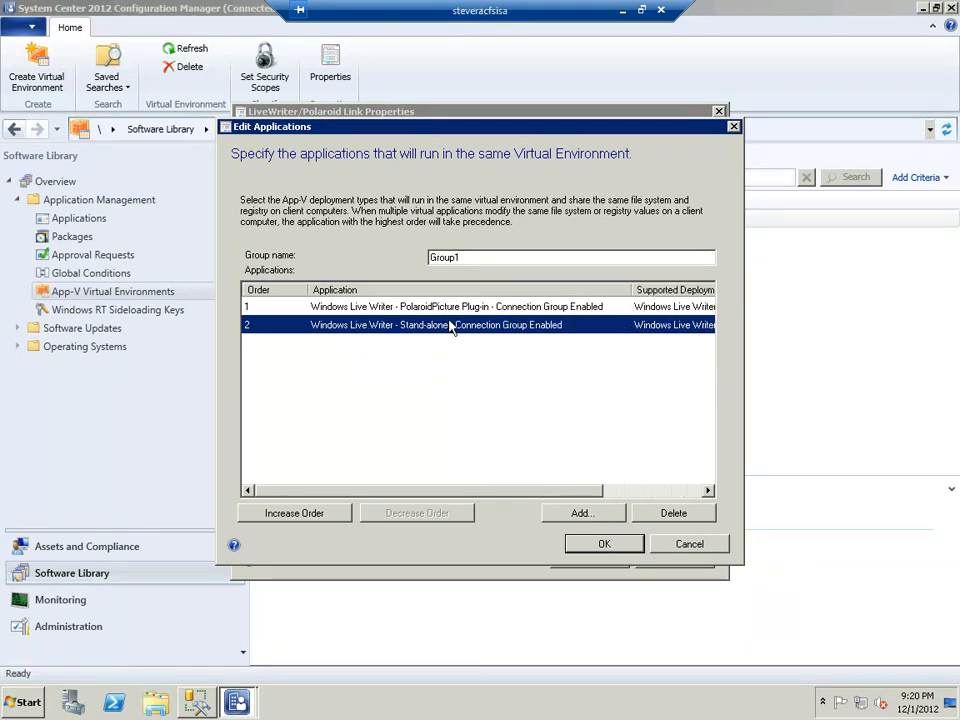
left_click(553, 310)
left_click(545, 328)
left_click(555, 309)
left_click(548, 328)
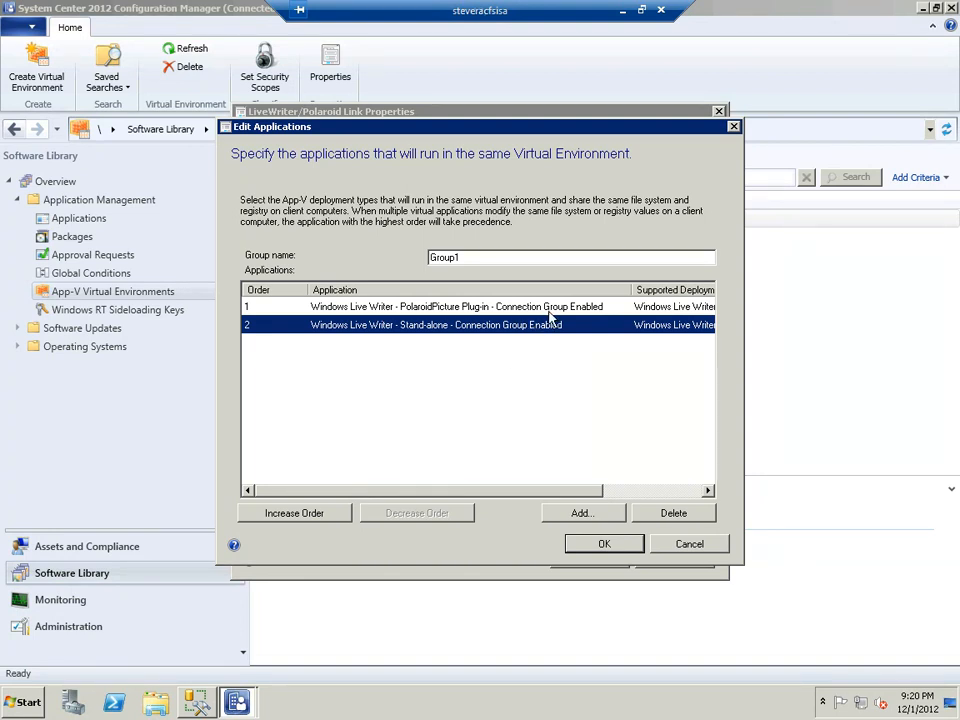
left_click(547, 311)
left_click(542, 327)
left_click(545, 310)
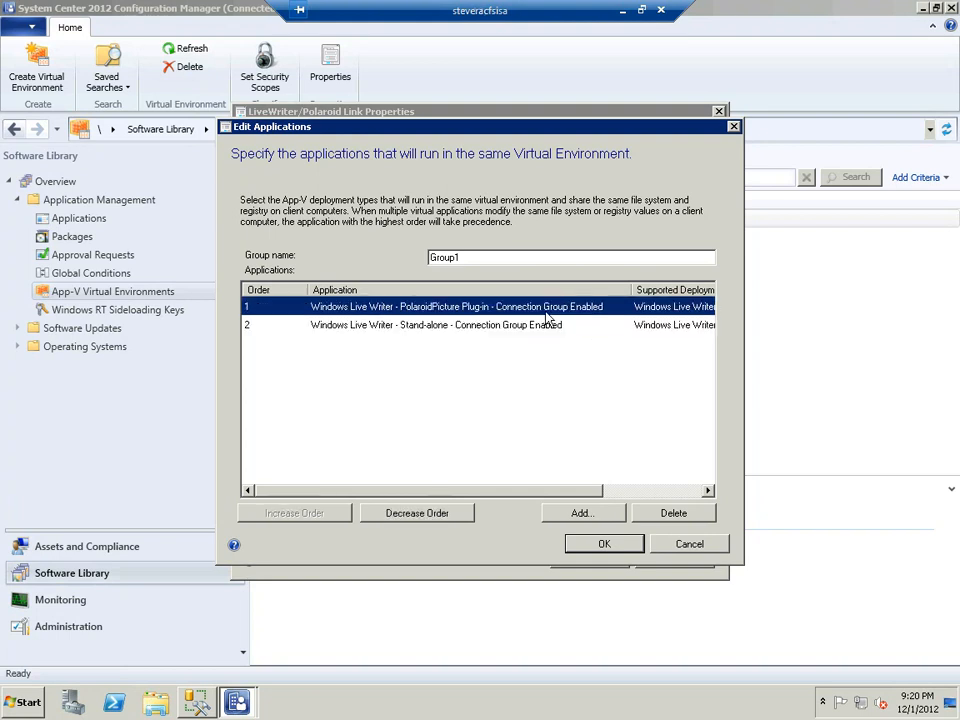
double_click(467, 17)
left_click_drag(492, 120, 959, 136)
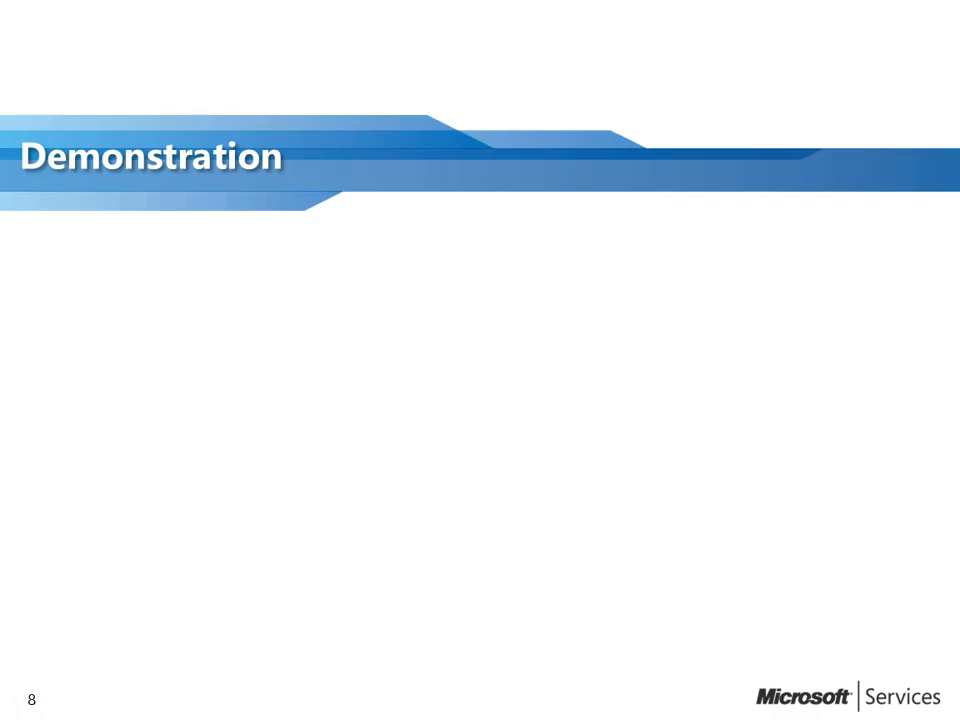